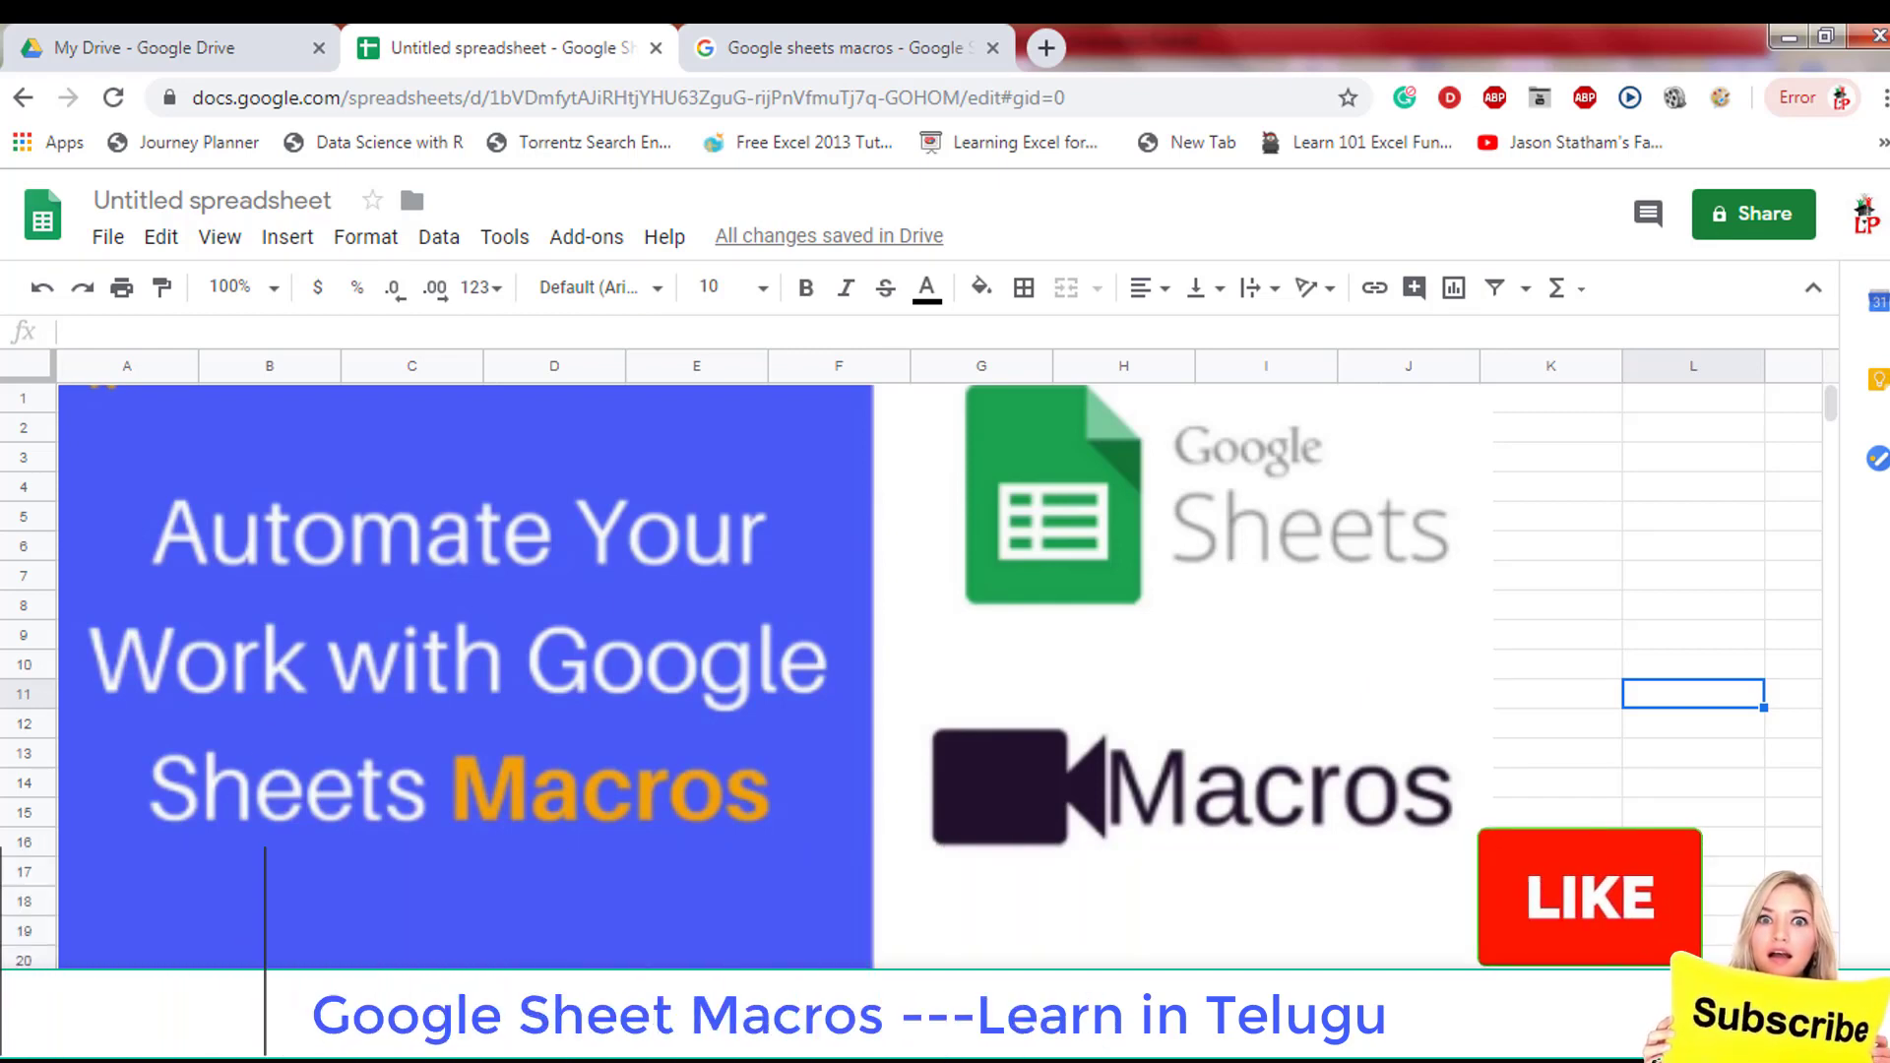
# Step: Move from the title sheet to the employee data sheet with the drawing button
pyautogui.hotkey('ctrl', 'shift', 'pagedown')
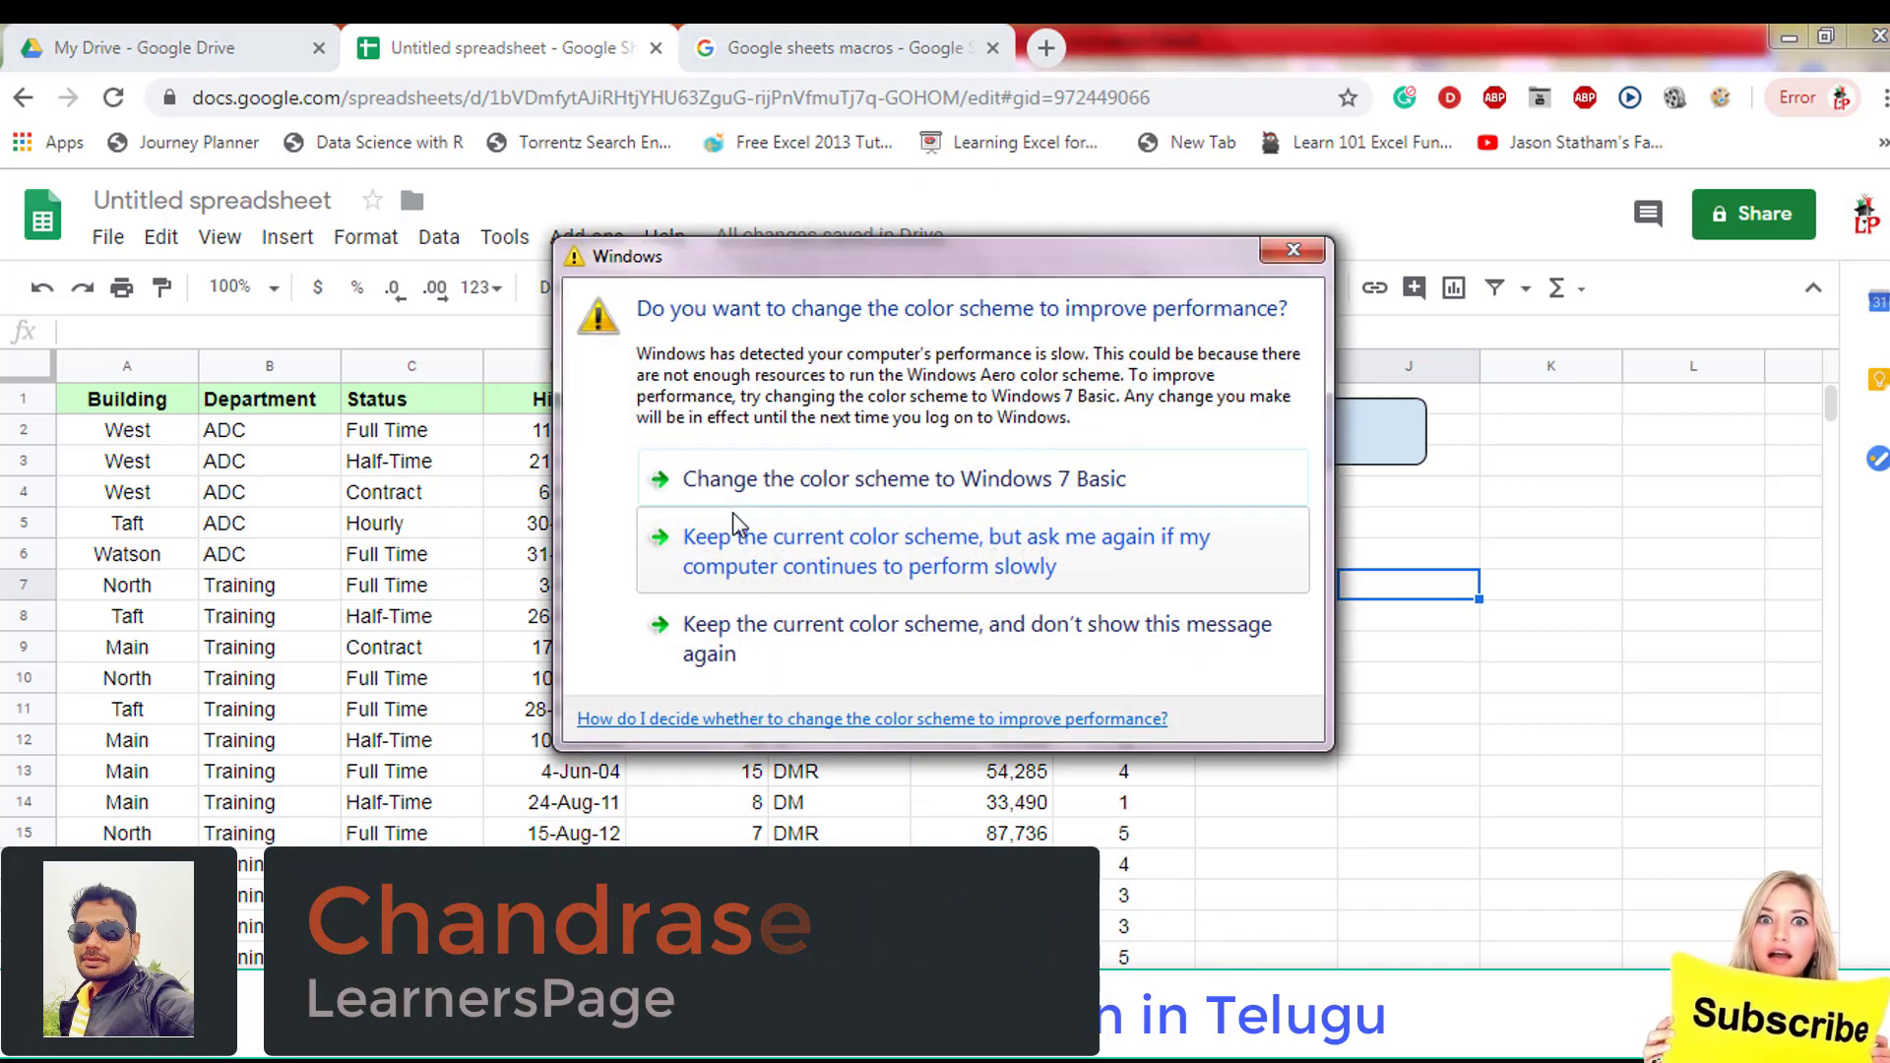
# Step: Dismiss the Windows prompt, run the drawing button's script, and bring up the Tools menu
pyautogui.click(810, 540)
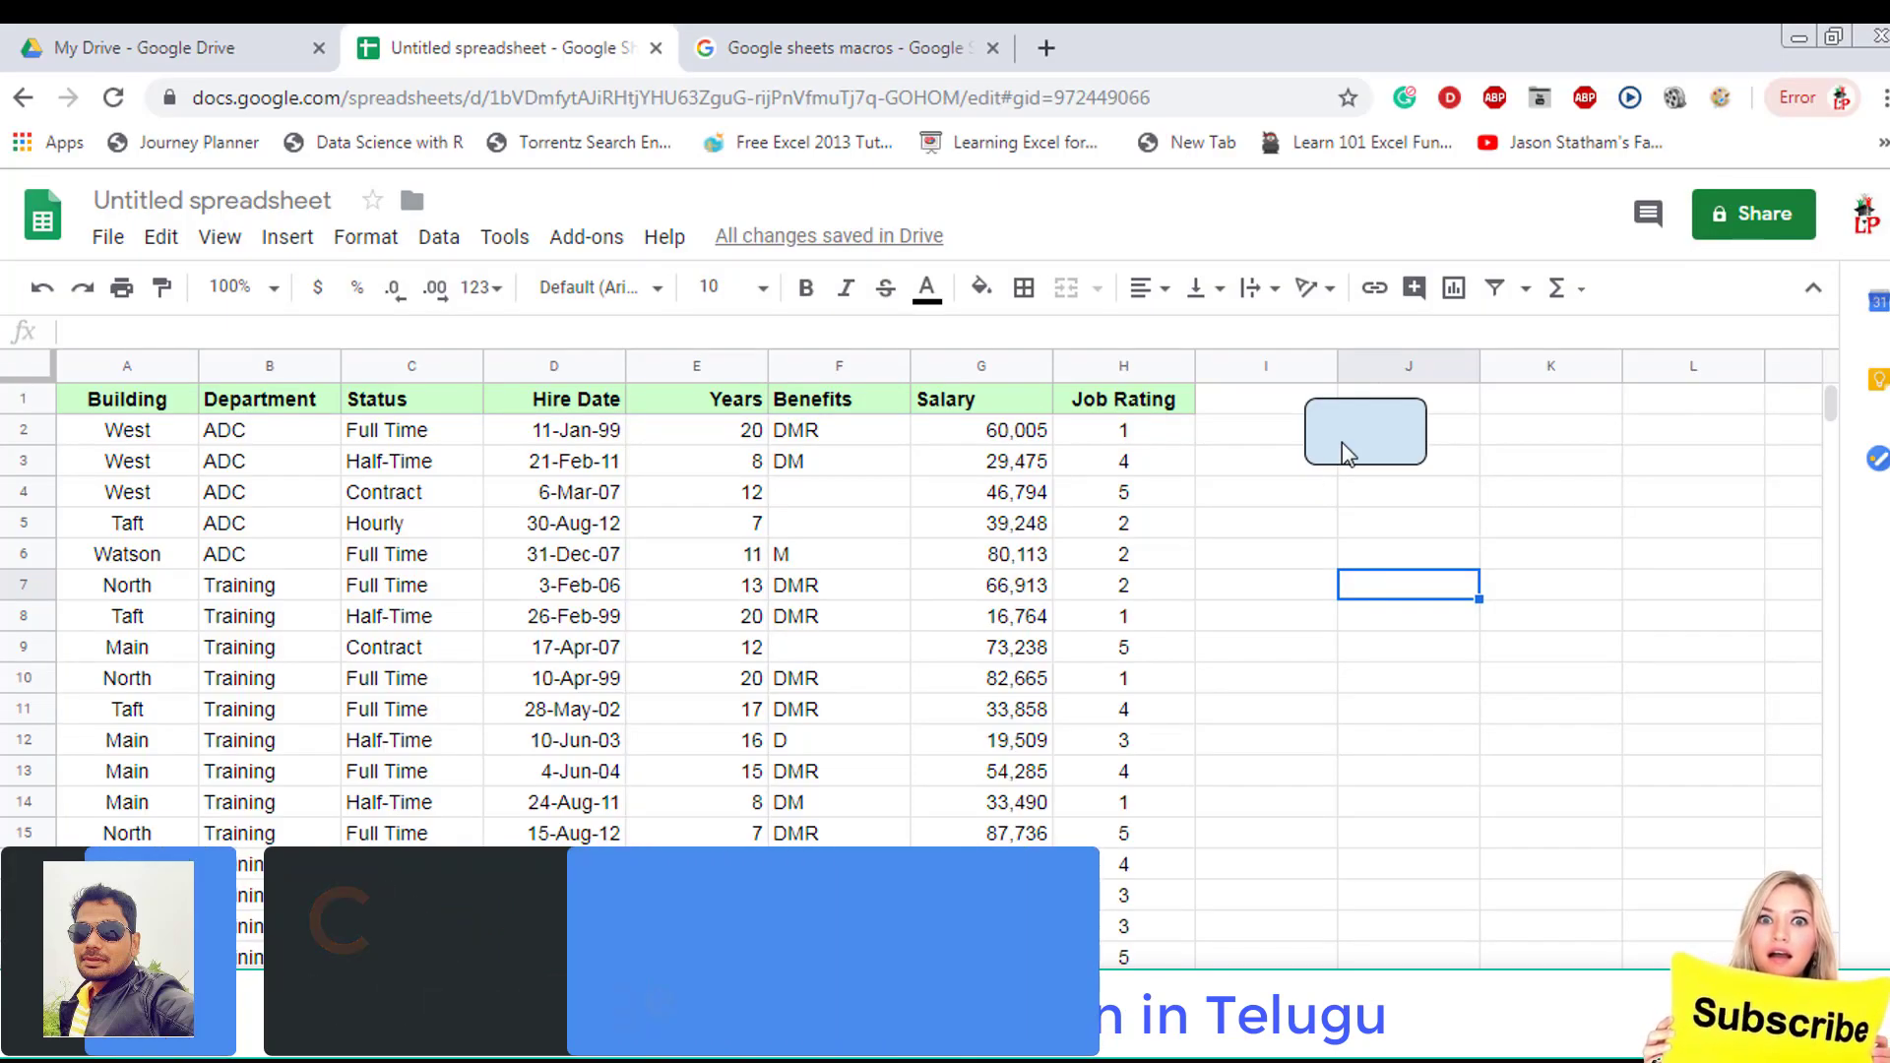
pyautogui.click(1343, 441)
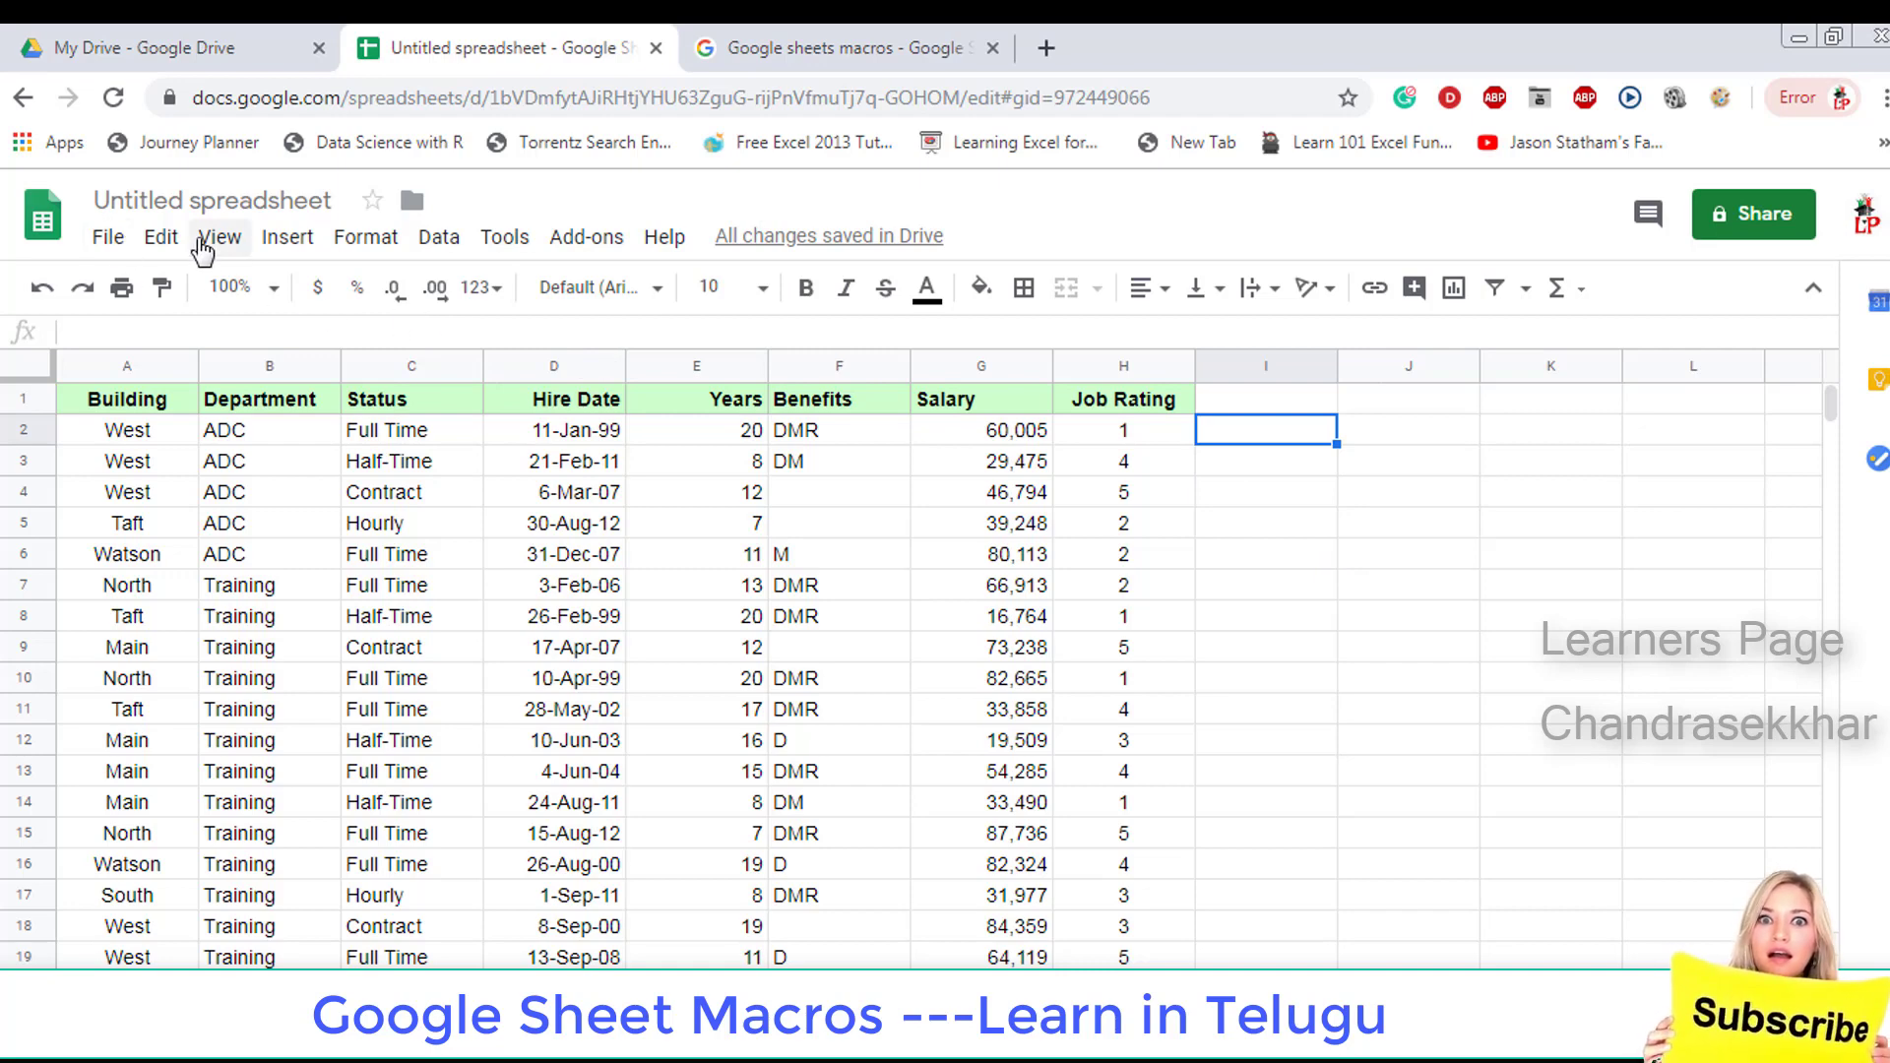
pyautogui.click(113, 241)
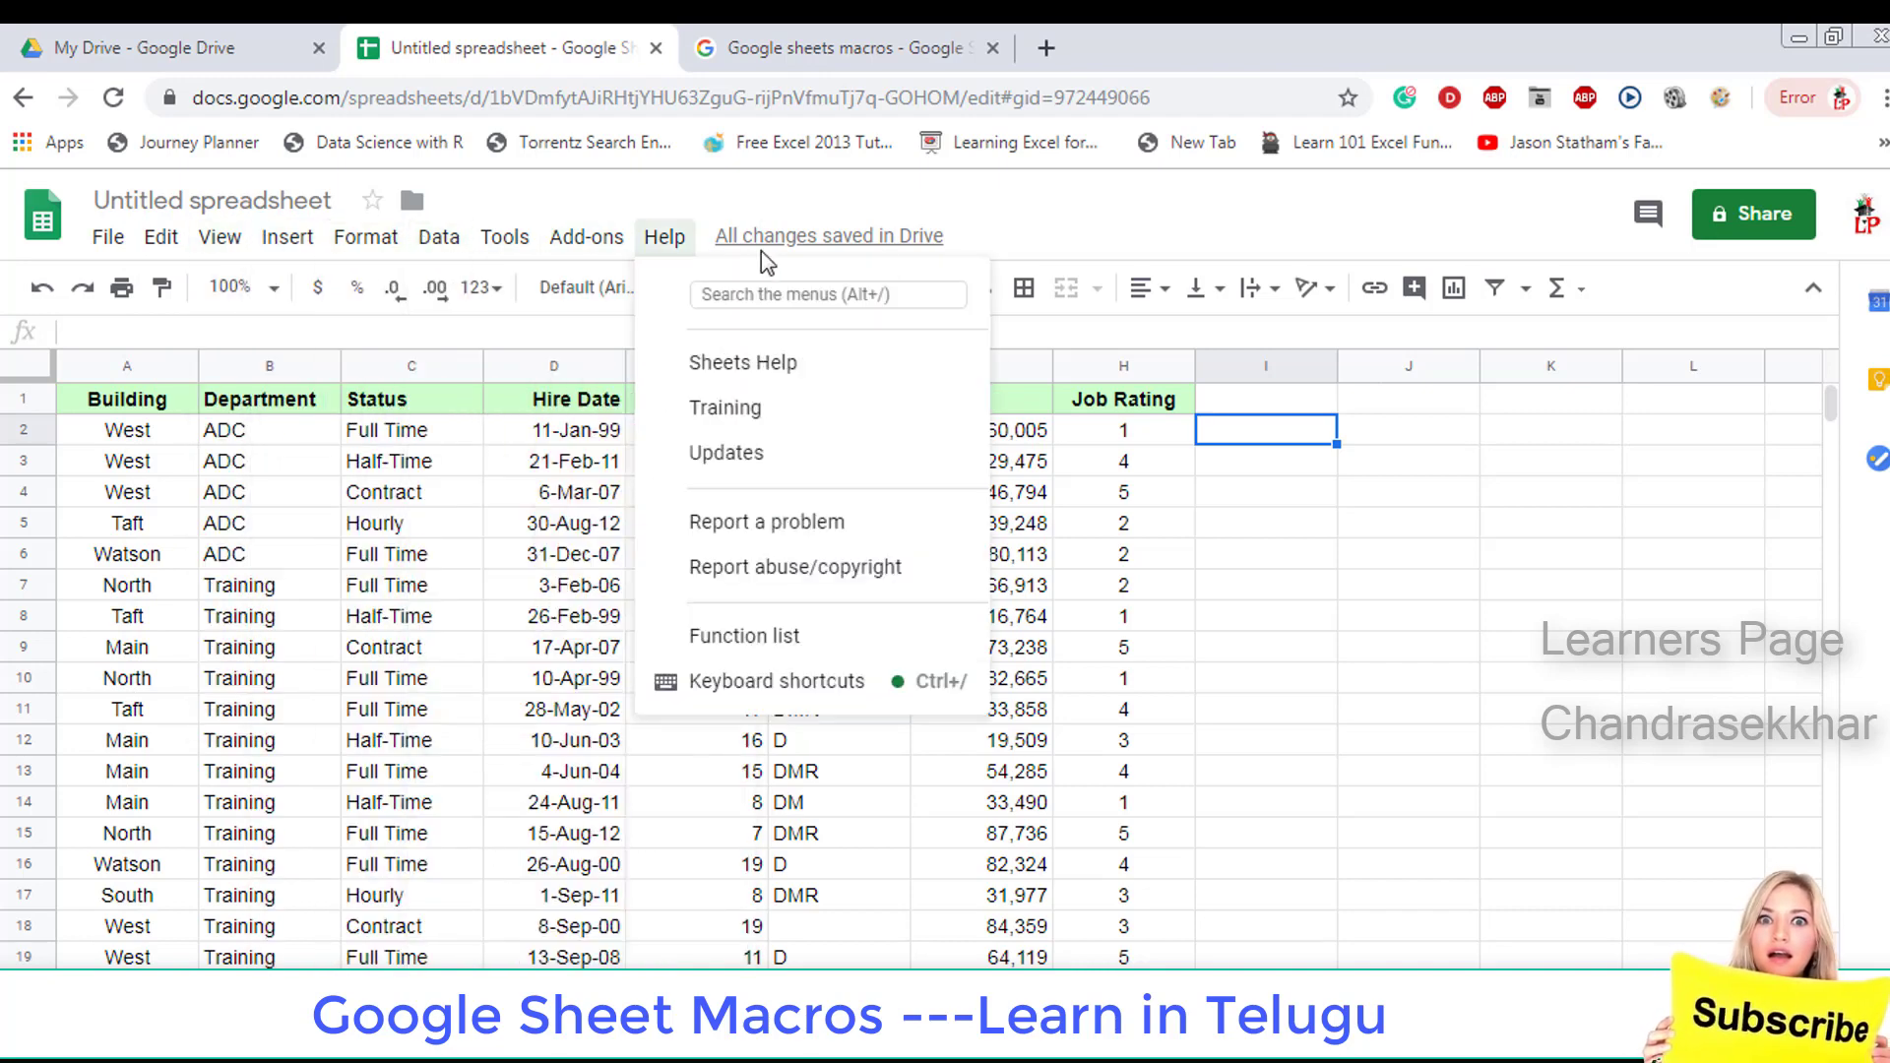
pyautogui.click(1321, 549)
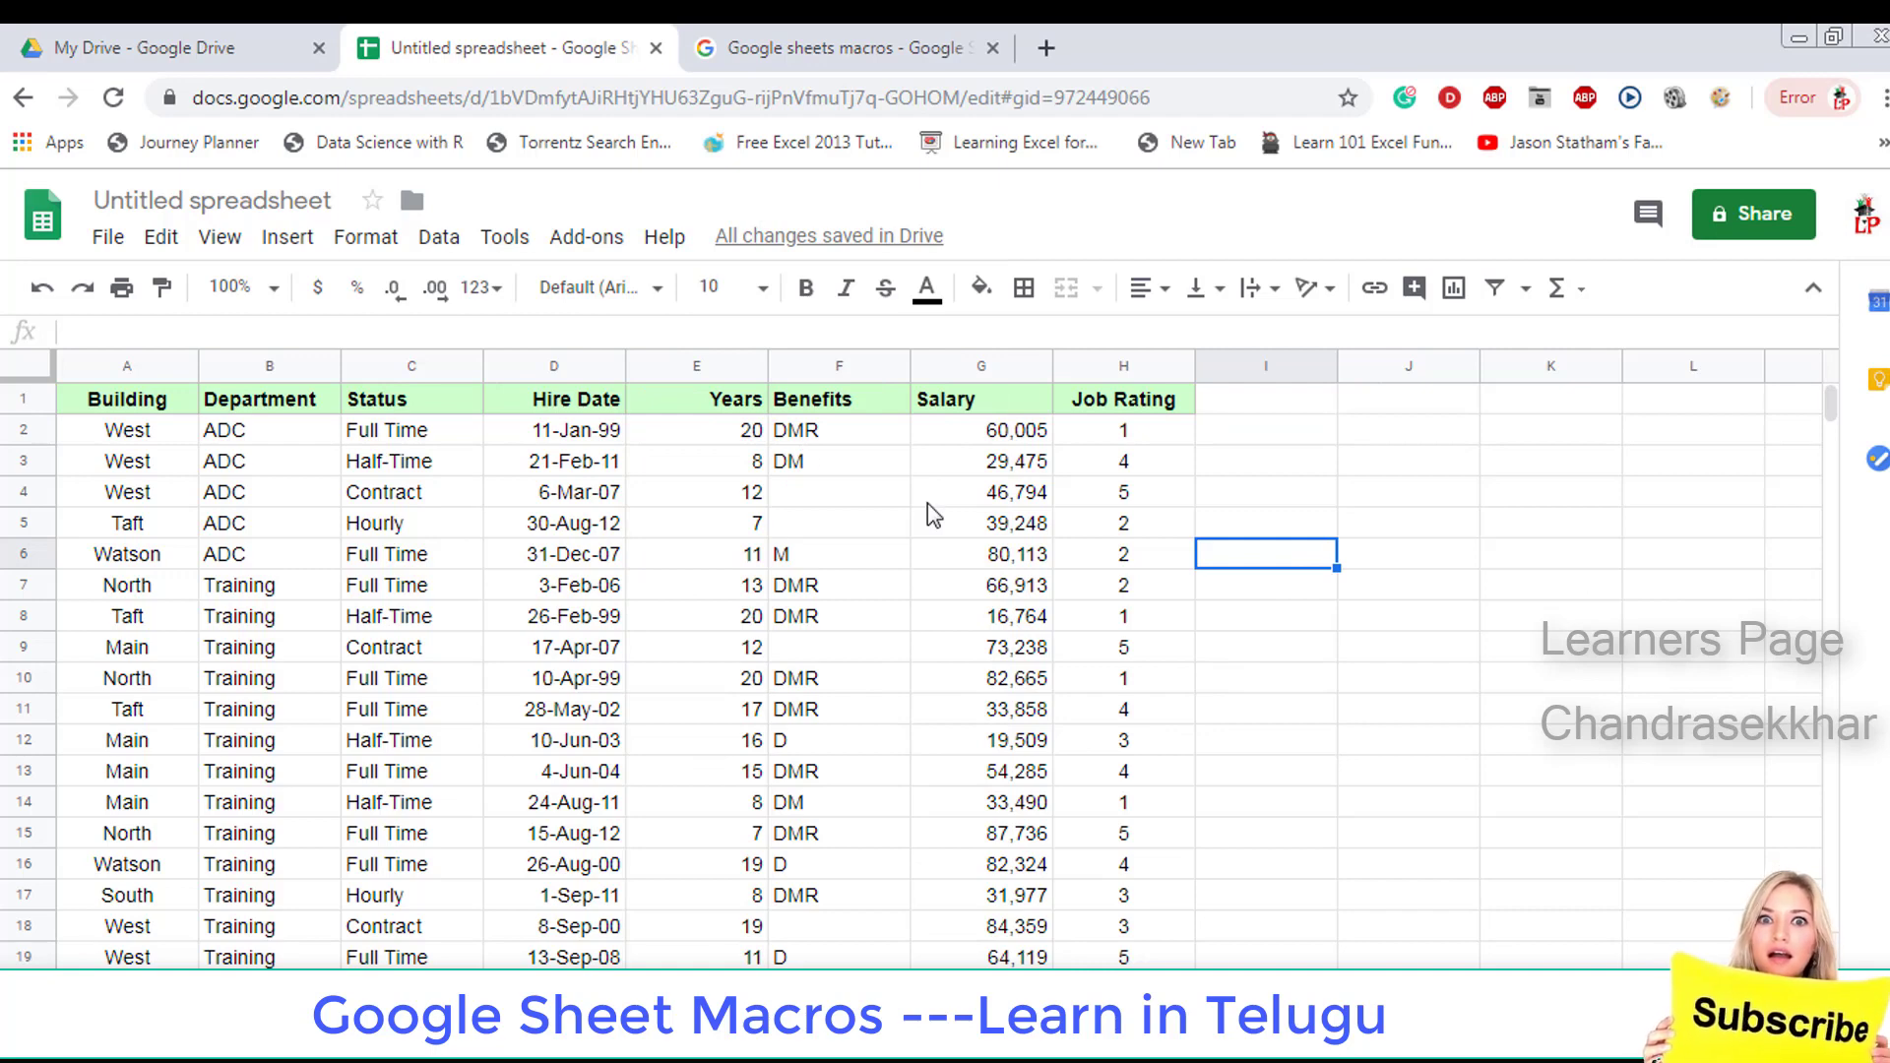
pyautogui.click(502, 241)
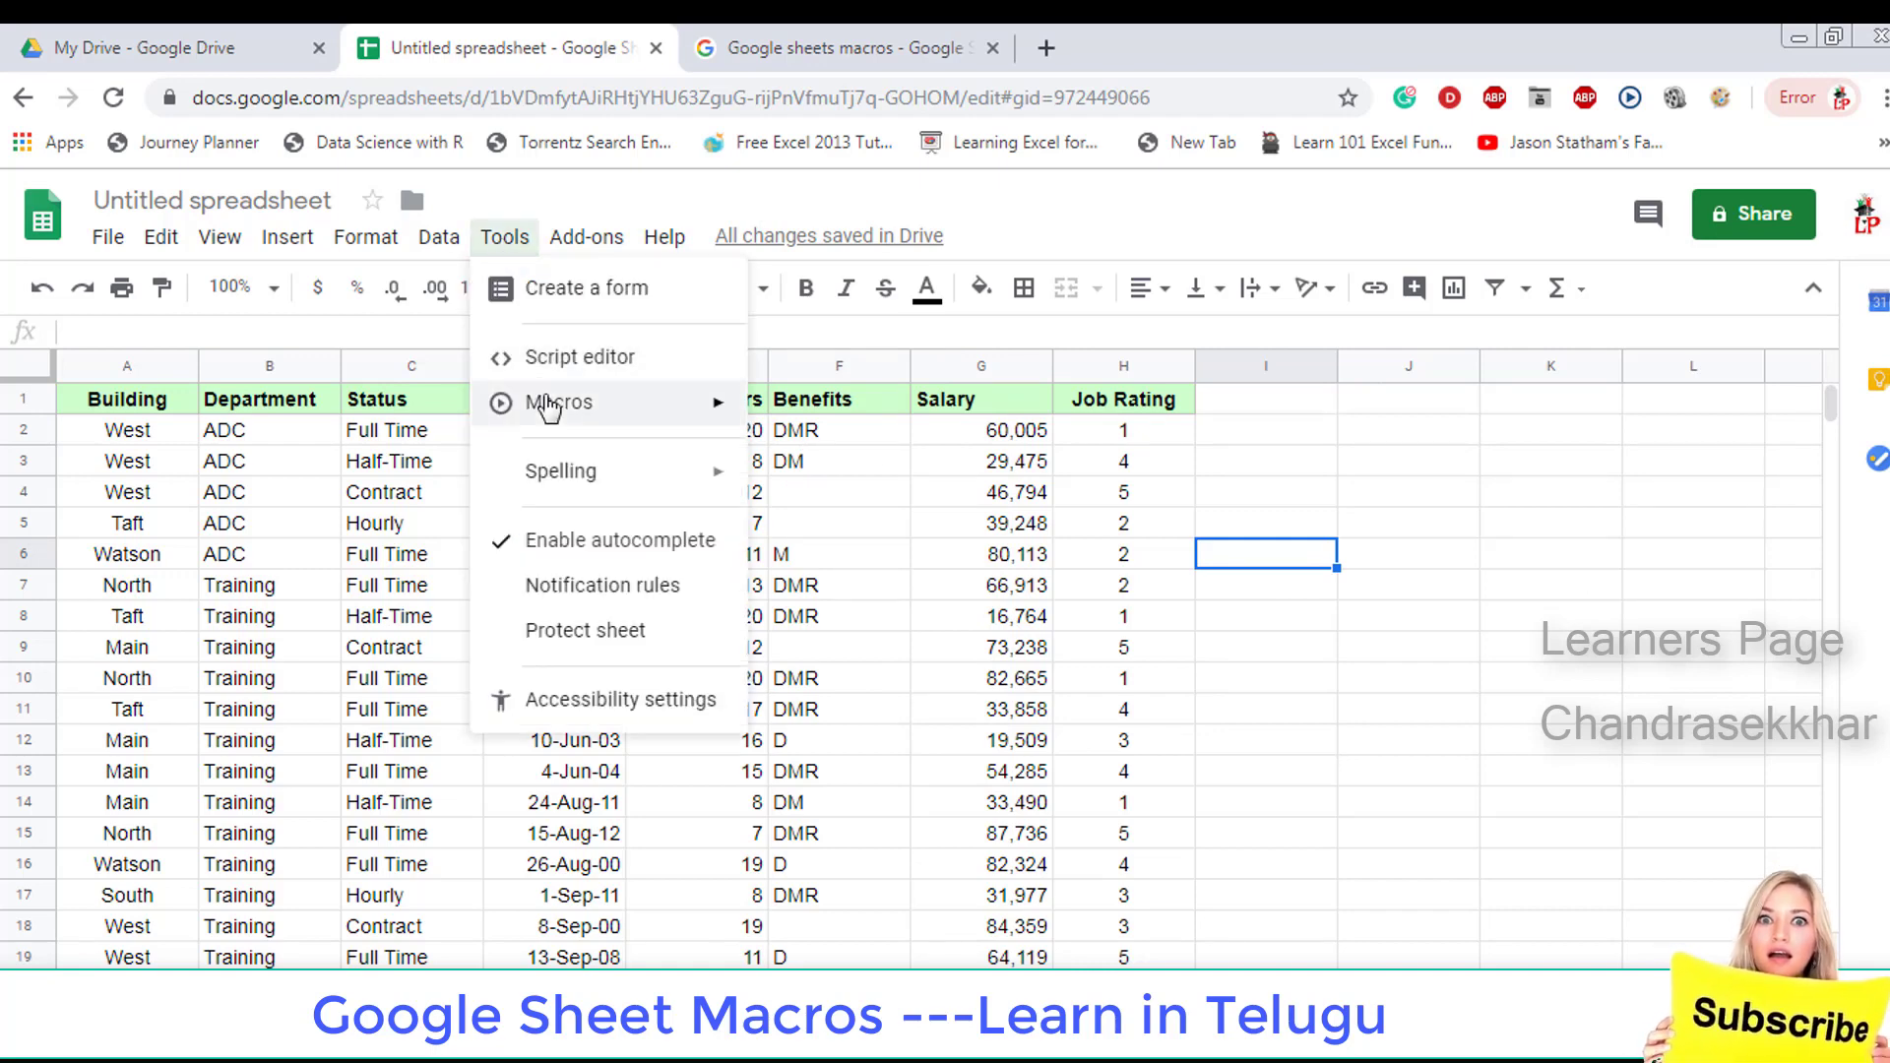
pyautogui.moveTo(558, 402)
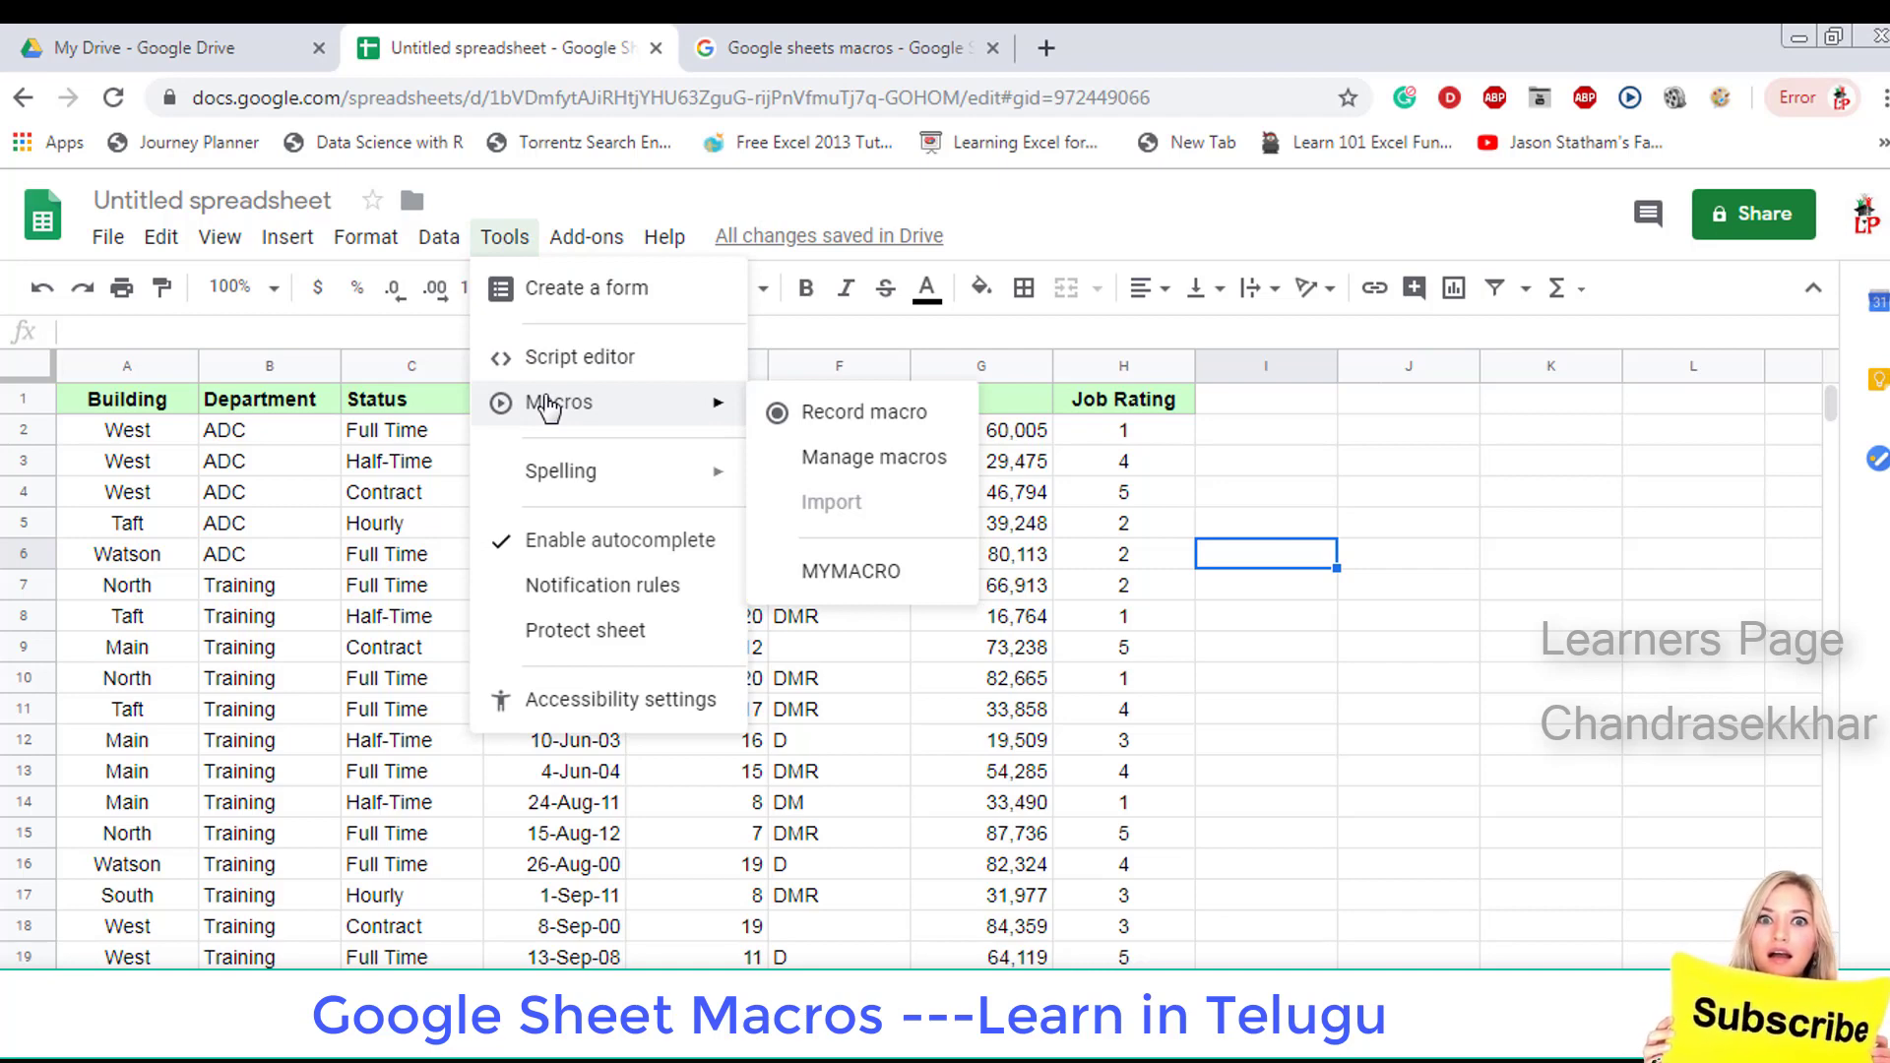
# Step: Start recording a macro and copy the employee table A1:H52 into a new sheet at A1
pyautogui.click(827, 414)
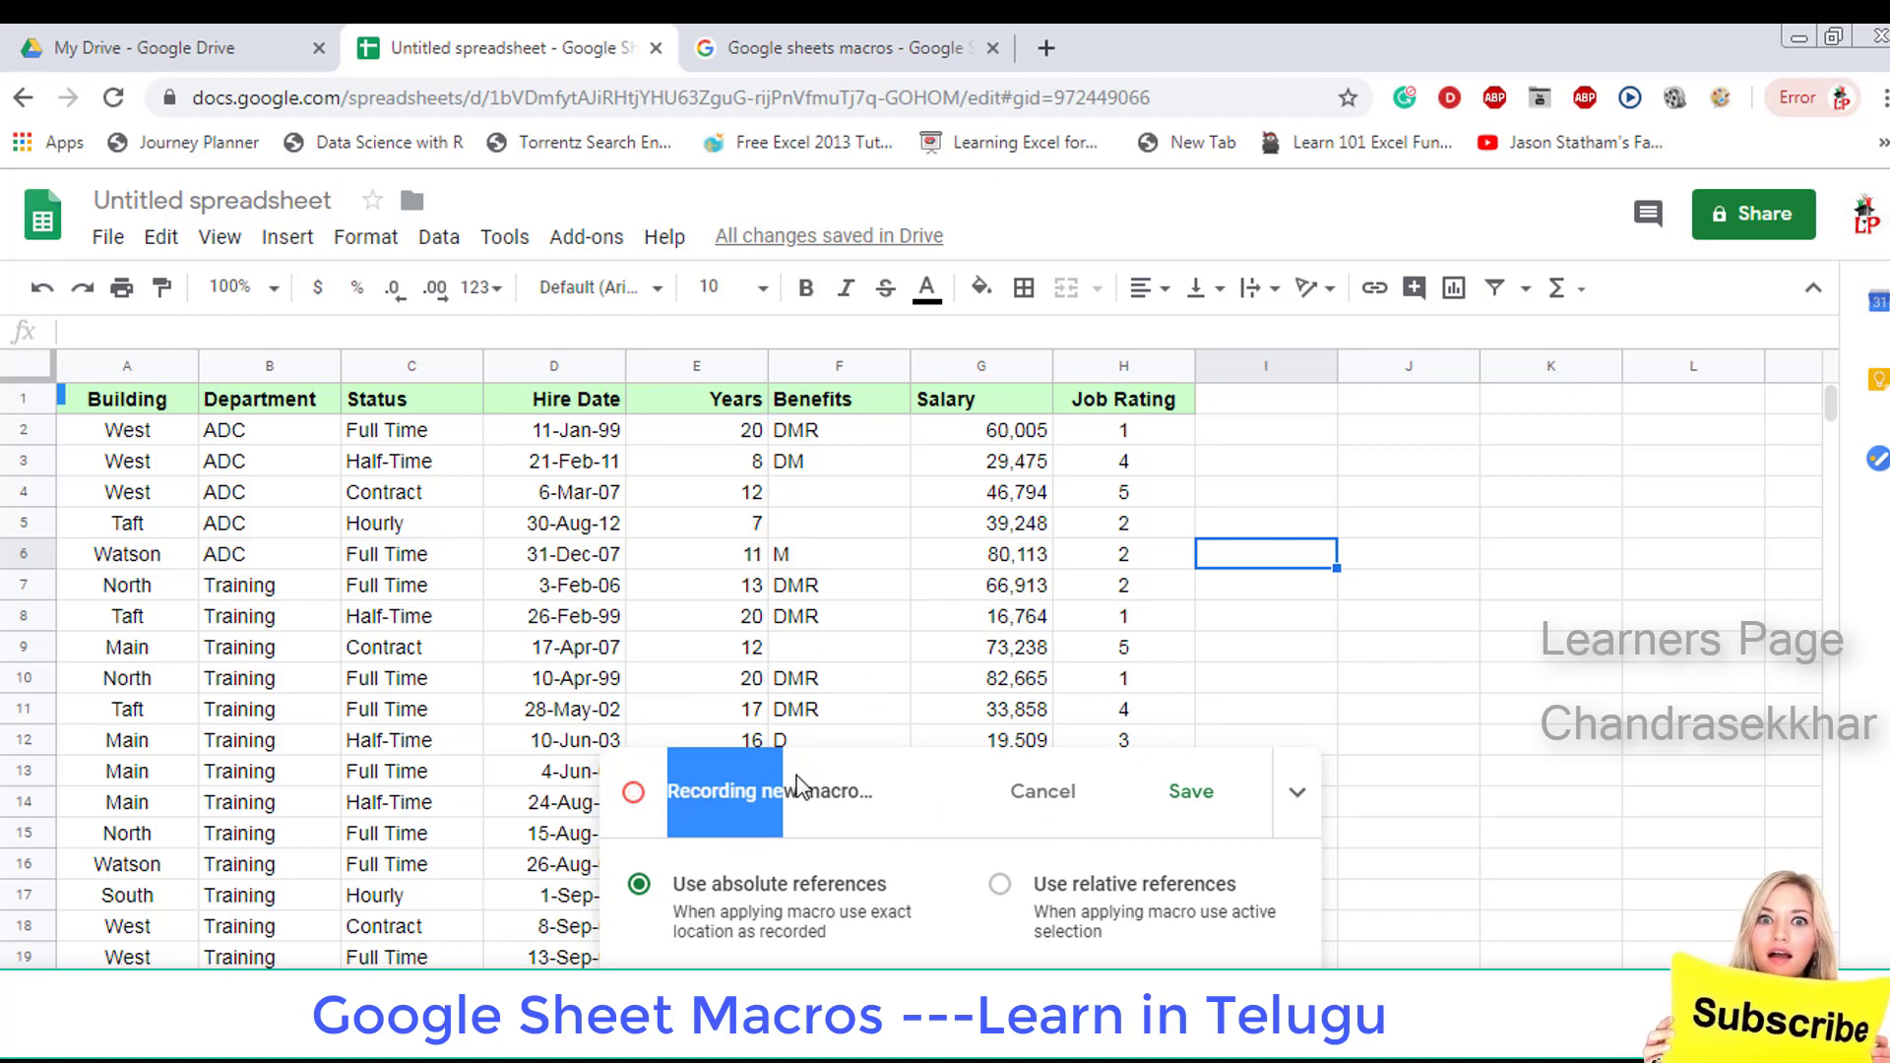
pyautogui.click(129, 412)
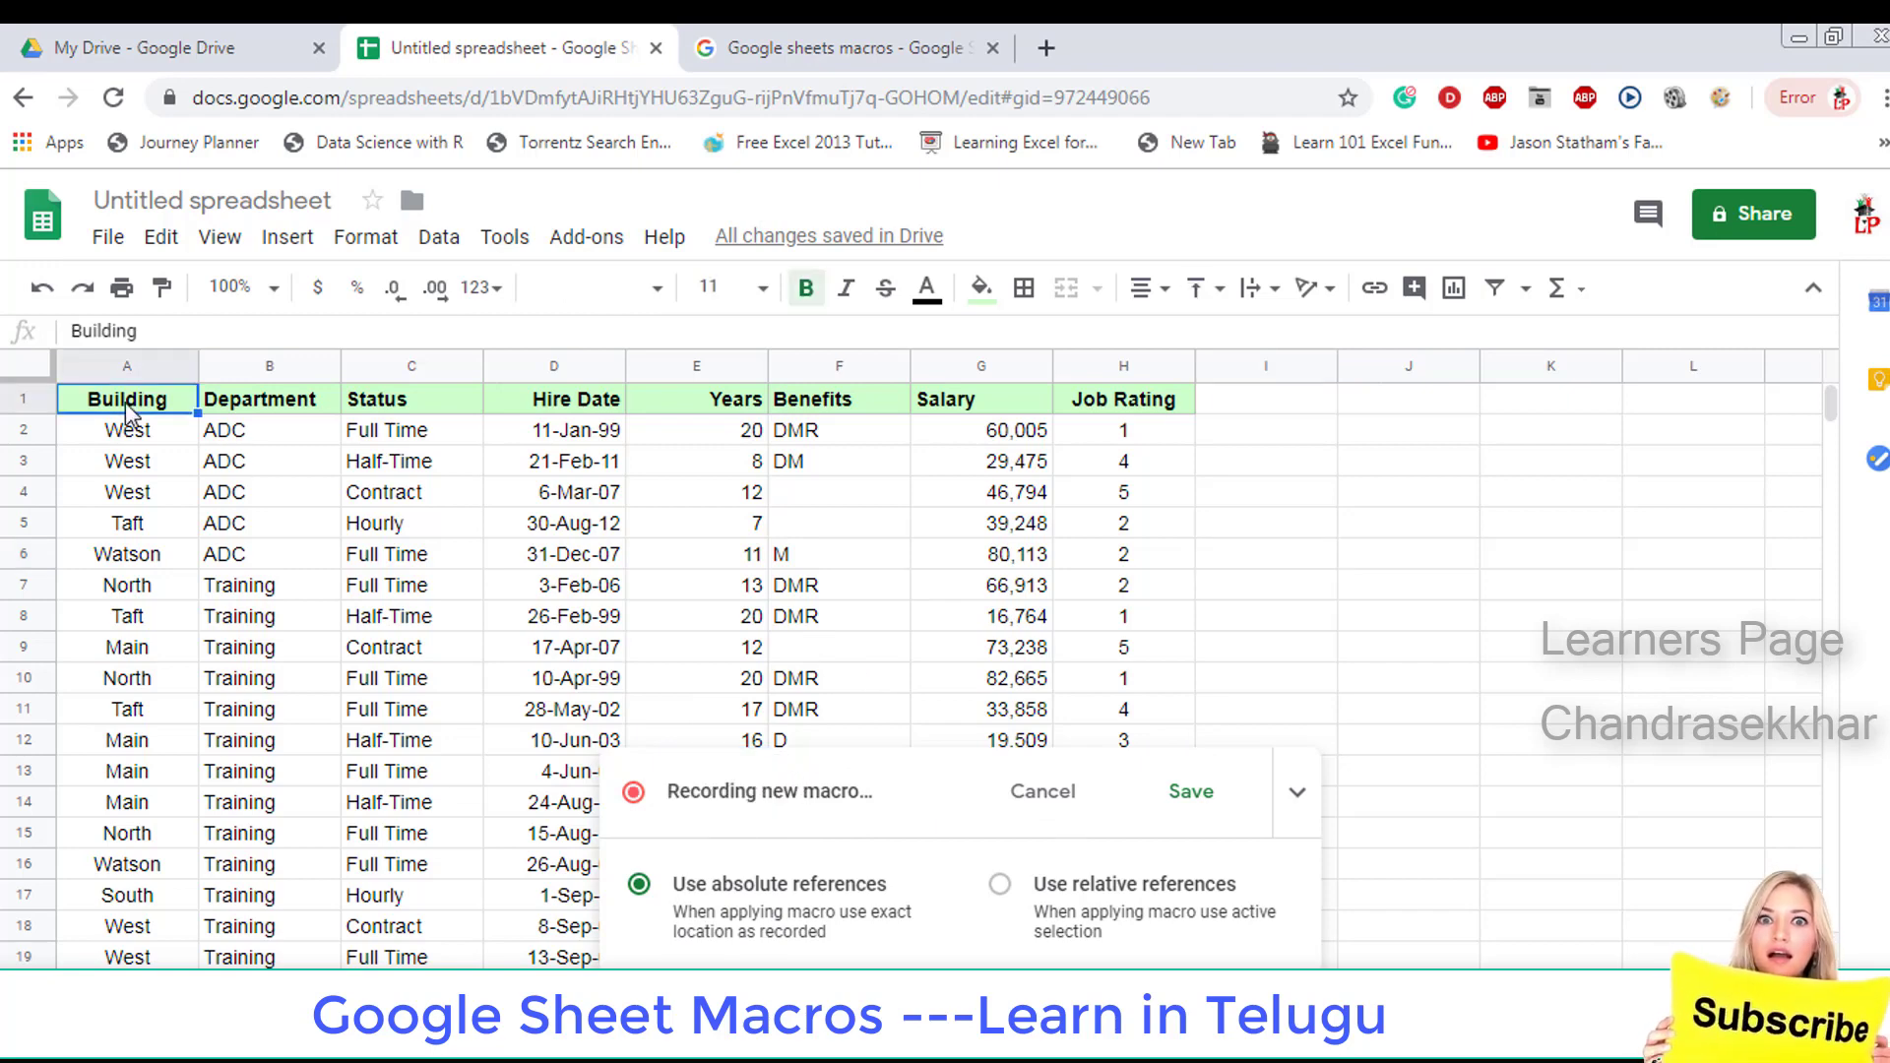
pyautogui.hotkey('ctrl', 'shift', 'Right')
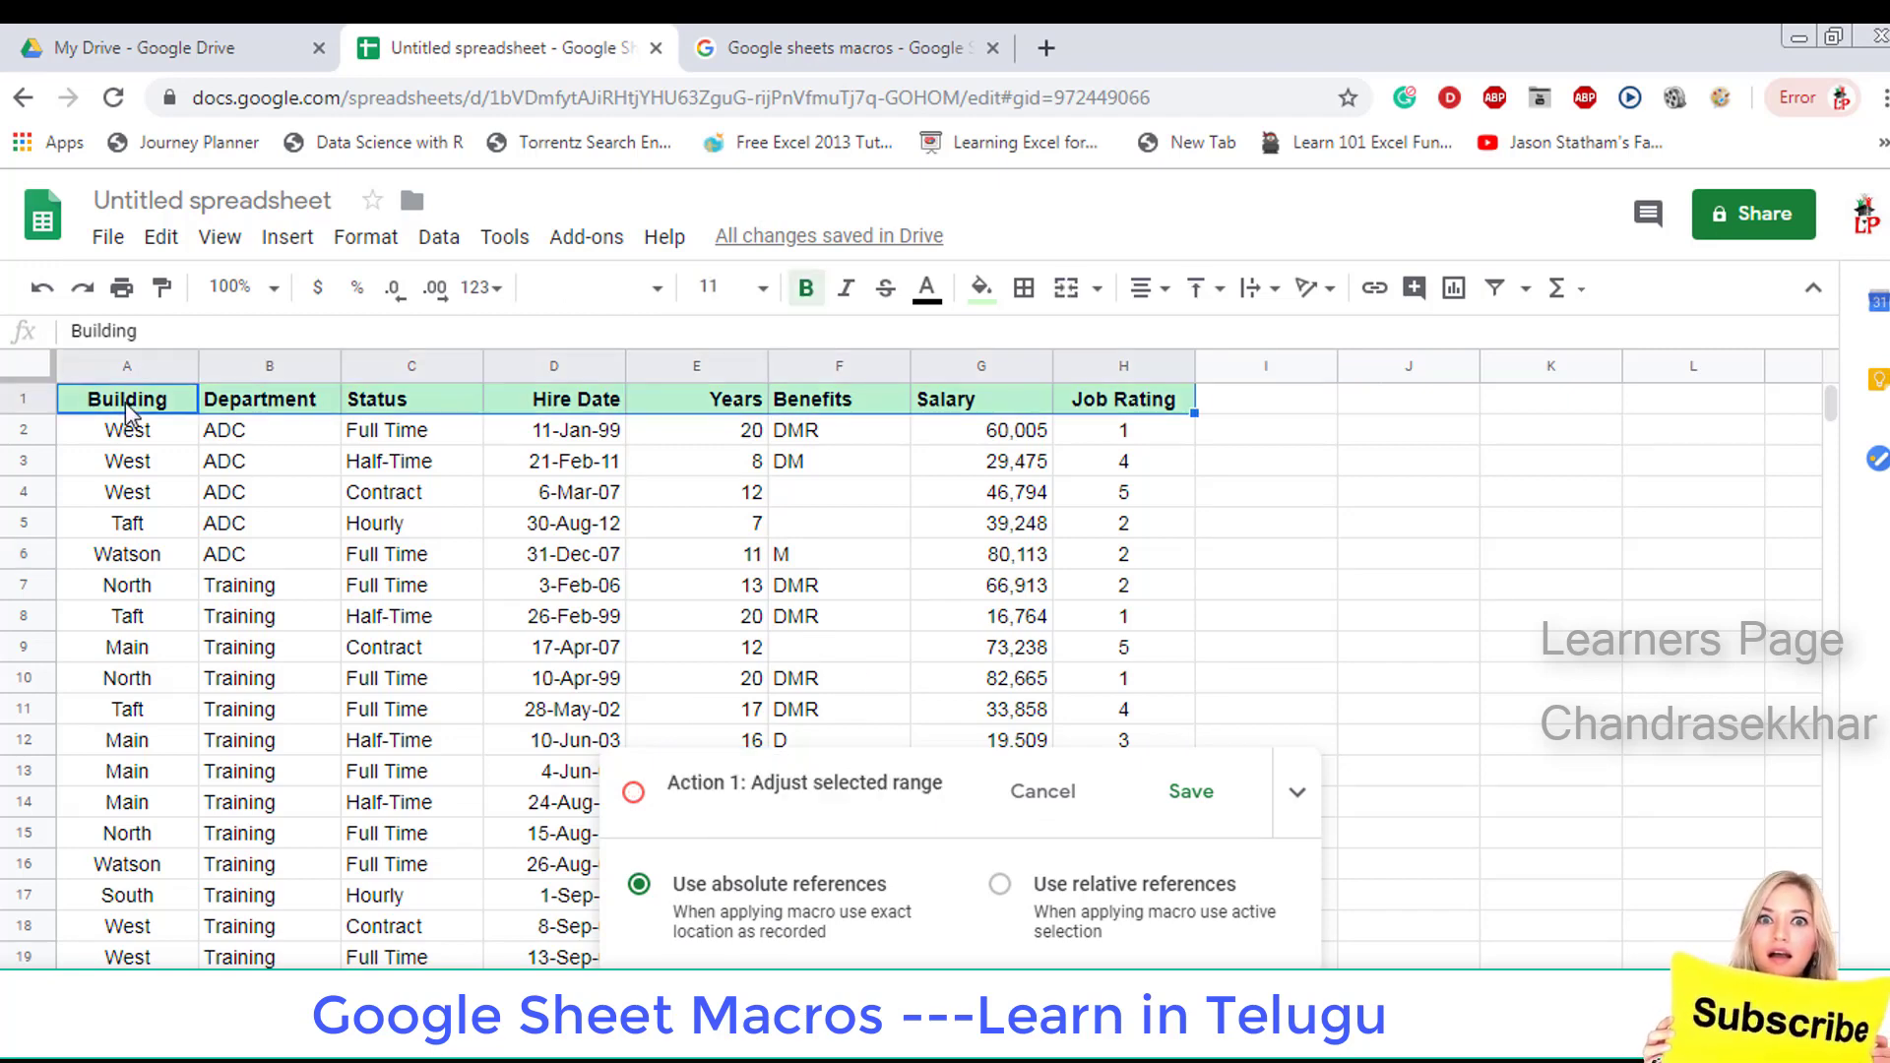
pyautogui.hotkey('ctrl', 'shift', 'Down')
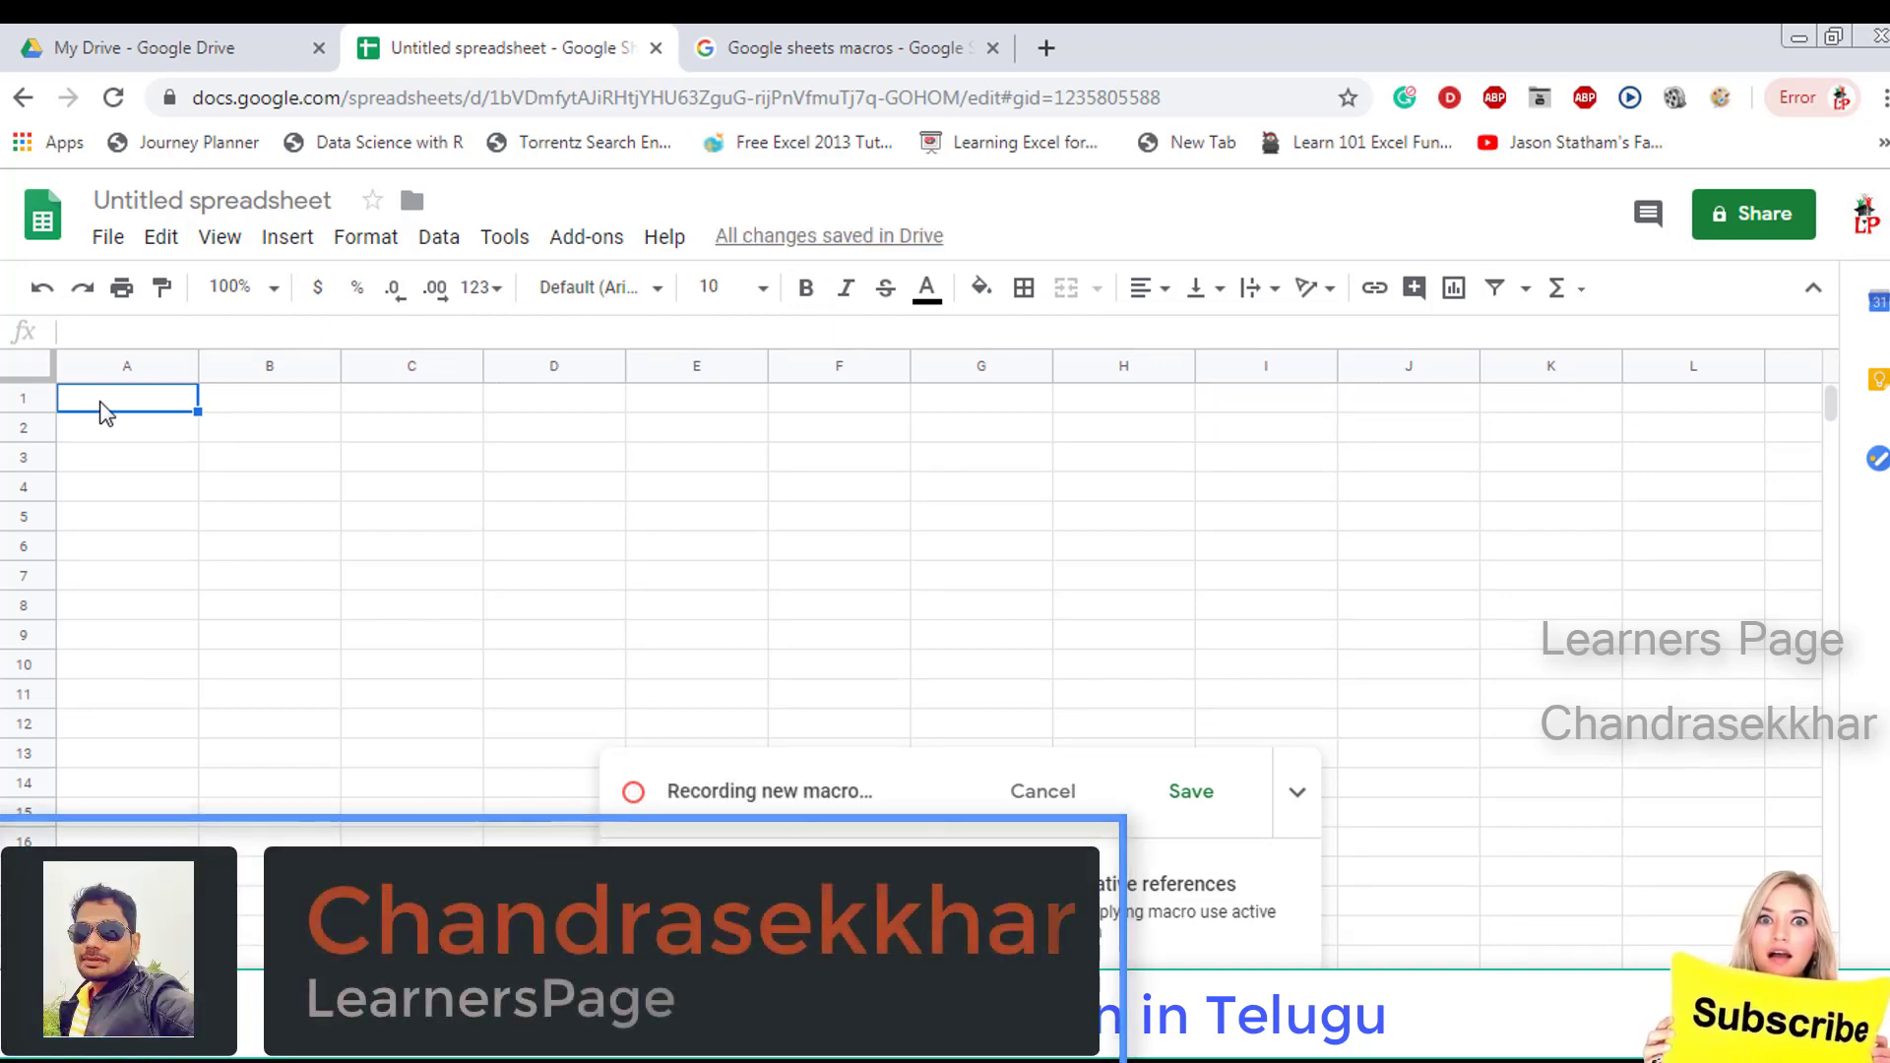
pyautogui.hotkey('ctrl', 'v')
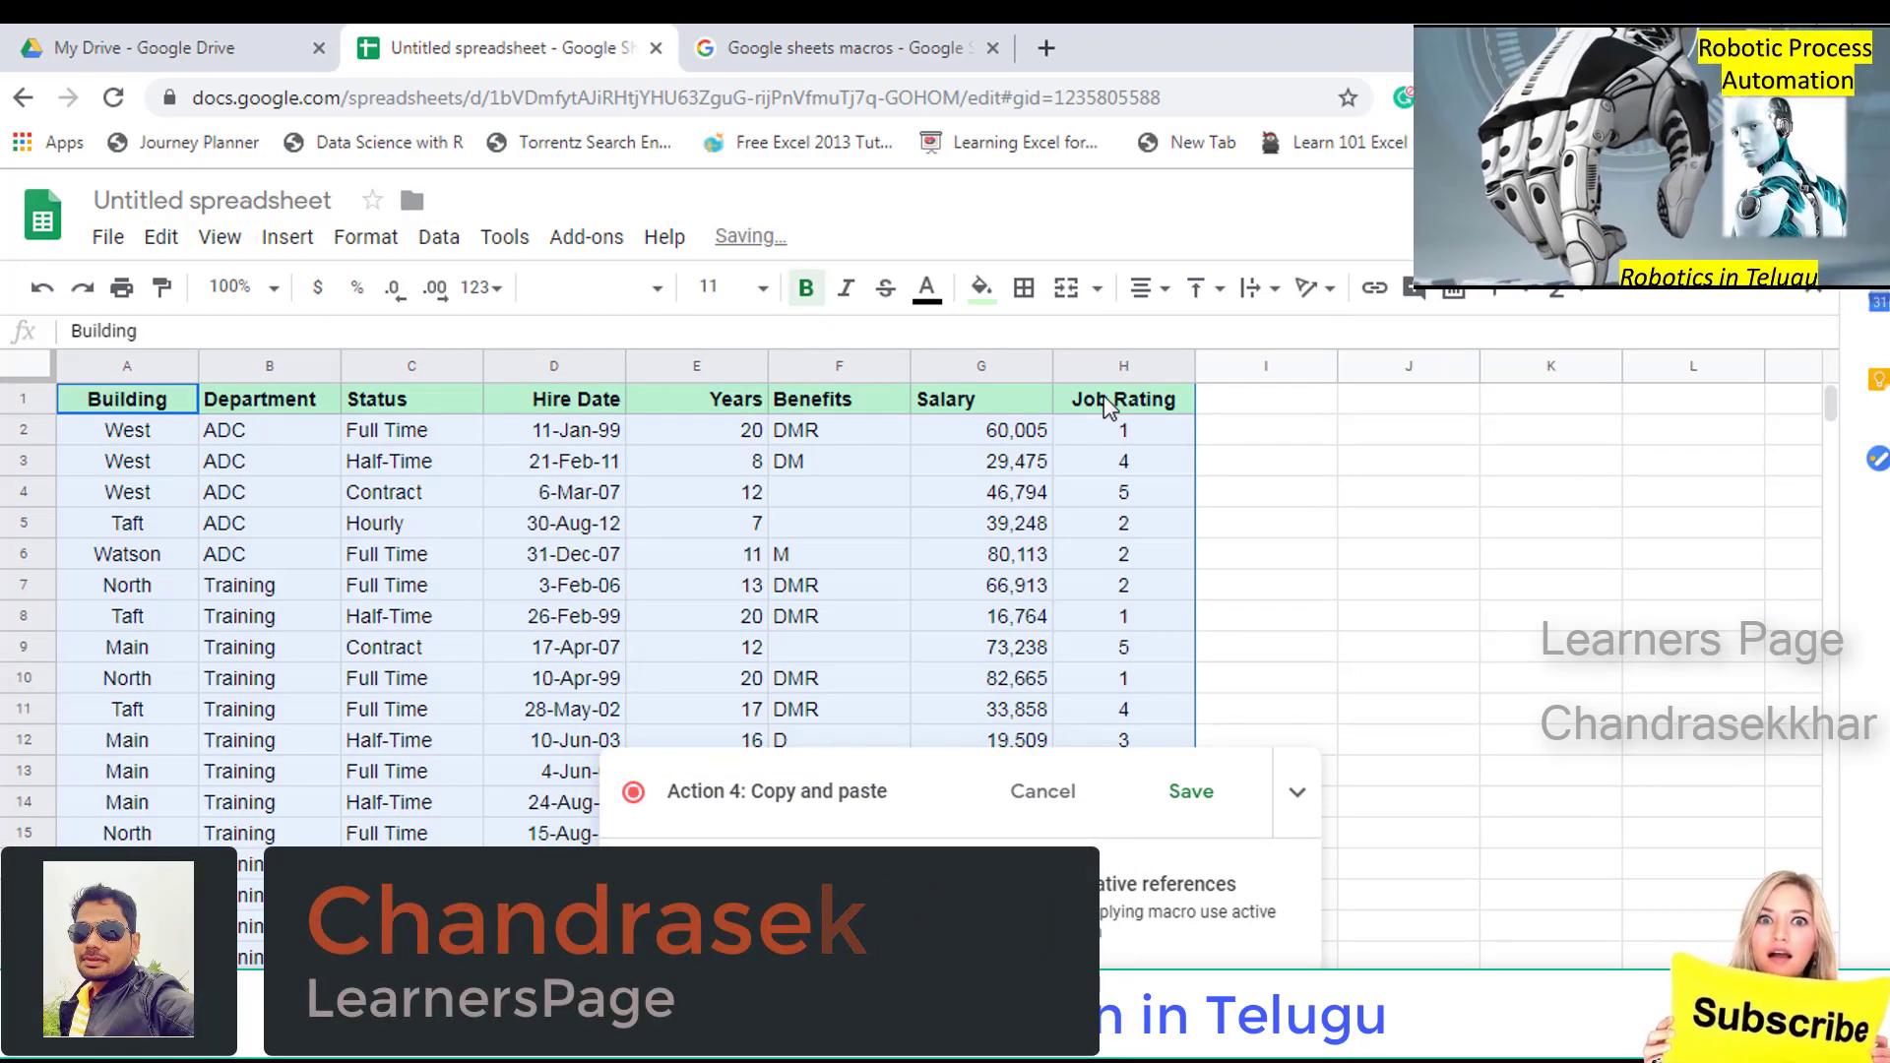
# Step: Select the Job Rating column H1:H52 and open the Format menu
pyautogui.click(1109, 404)
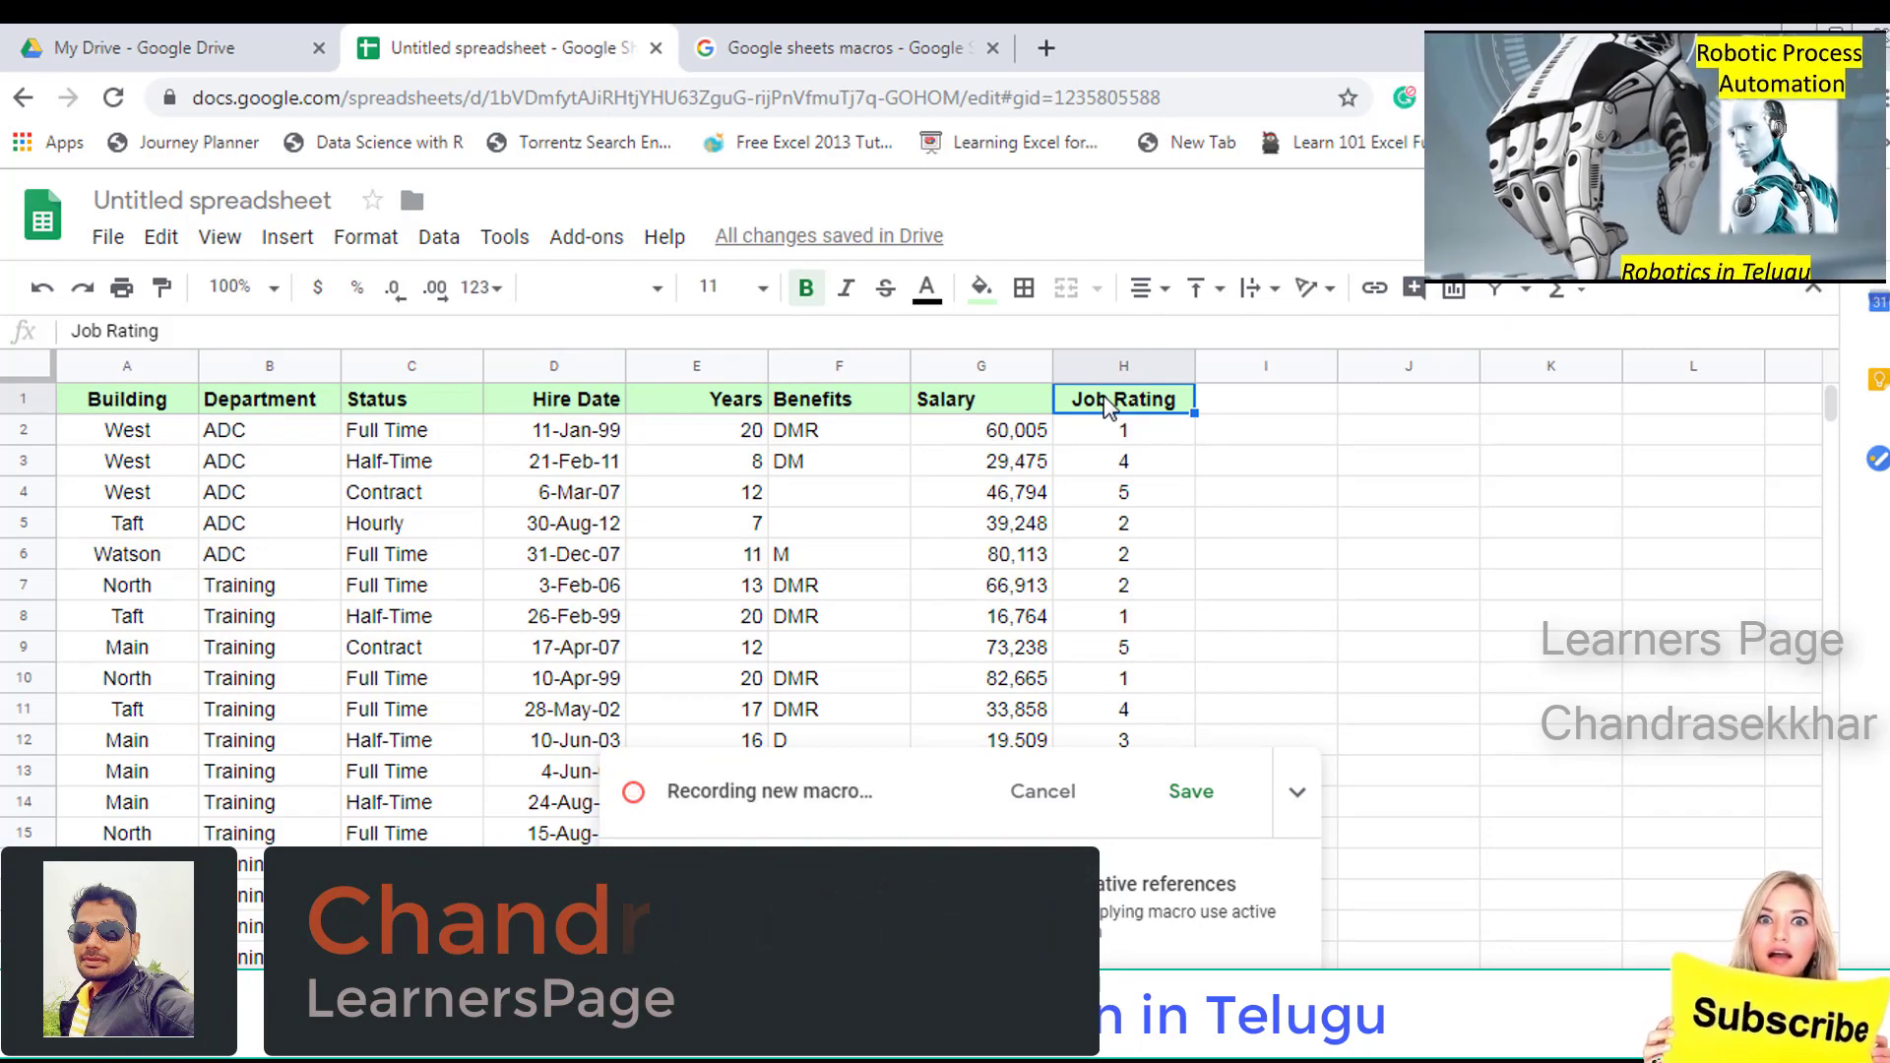
pyautogui.hotkey('ctrl', 'shift', 'Down')
pyautogui.scroll(2, 1112, 443)
pyautogui.scroll(3, 1116, 485)
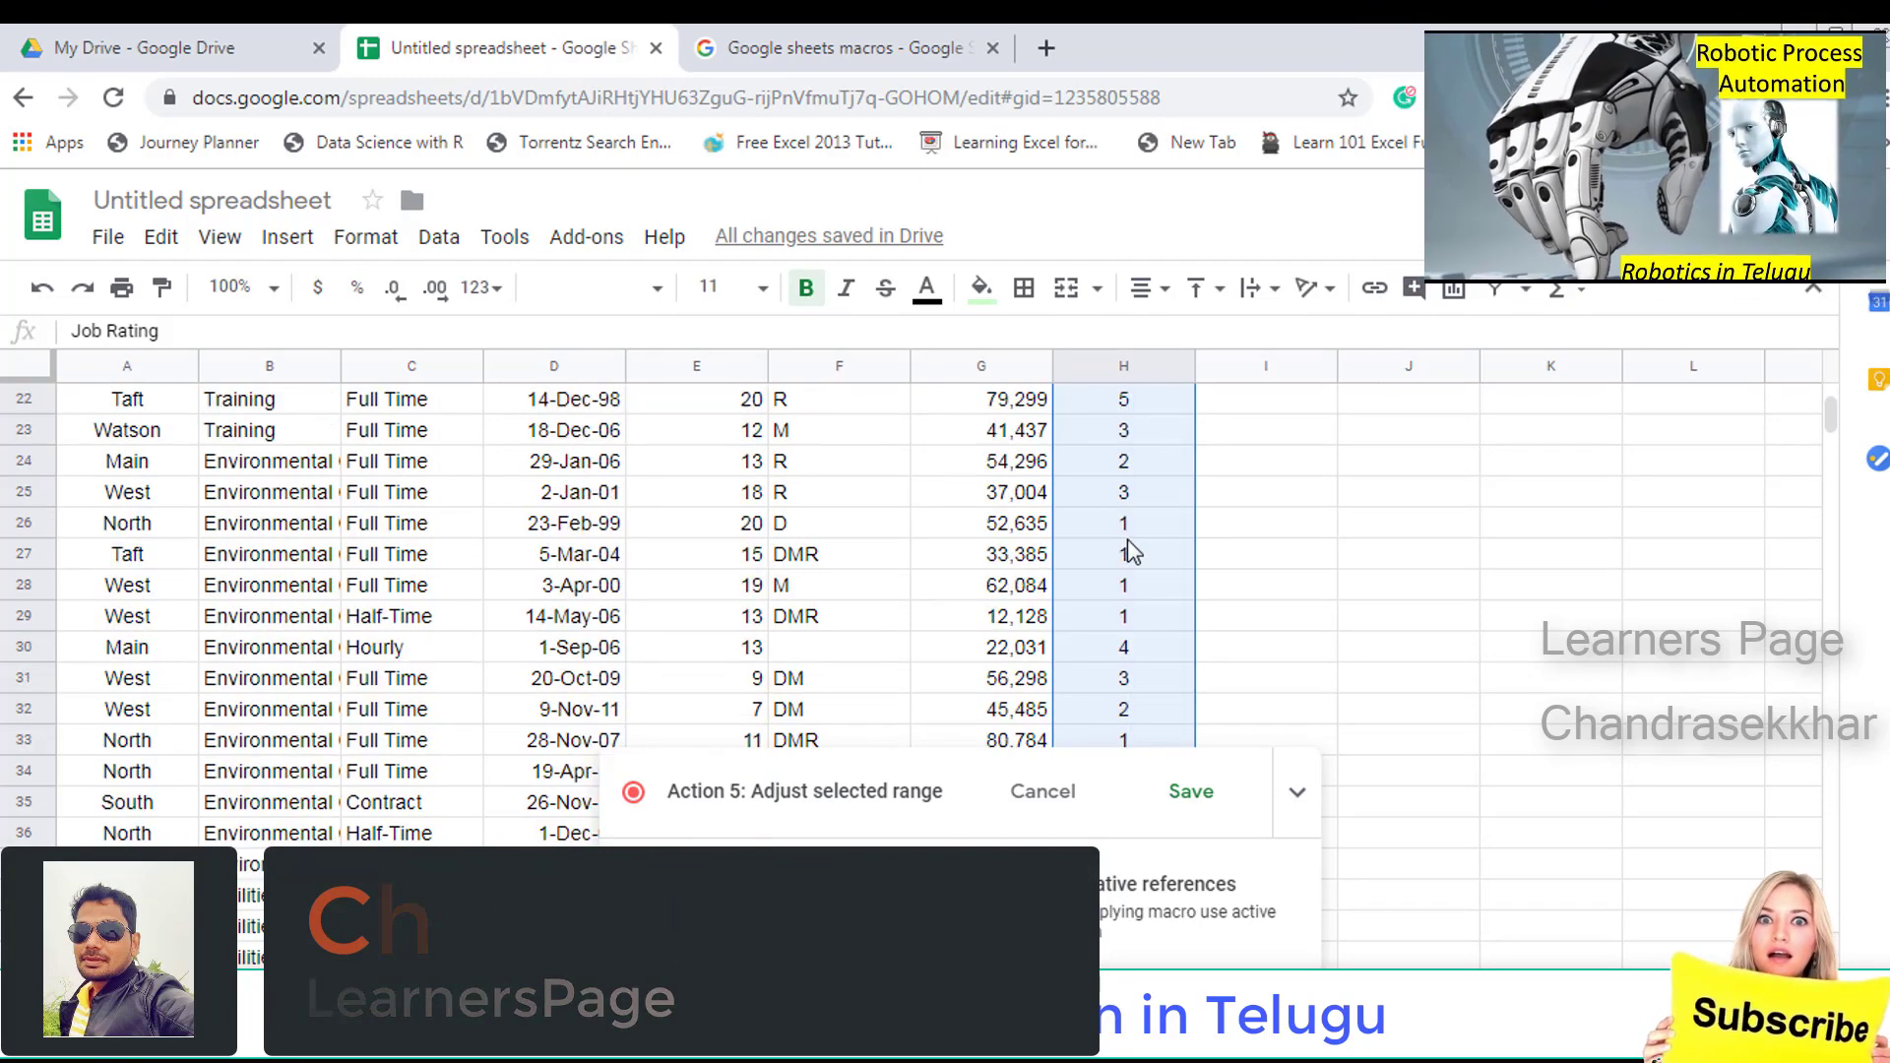
pyautogui.scroll(5, 1128, 532)
pyautogui.scroll(2, 1130, 552)
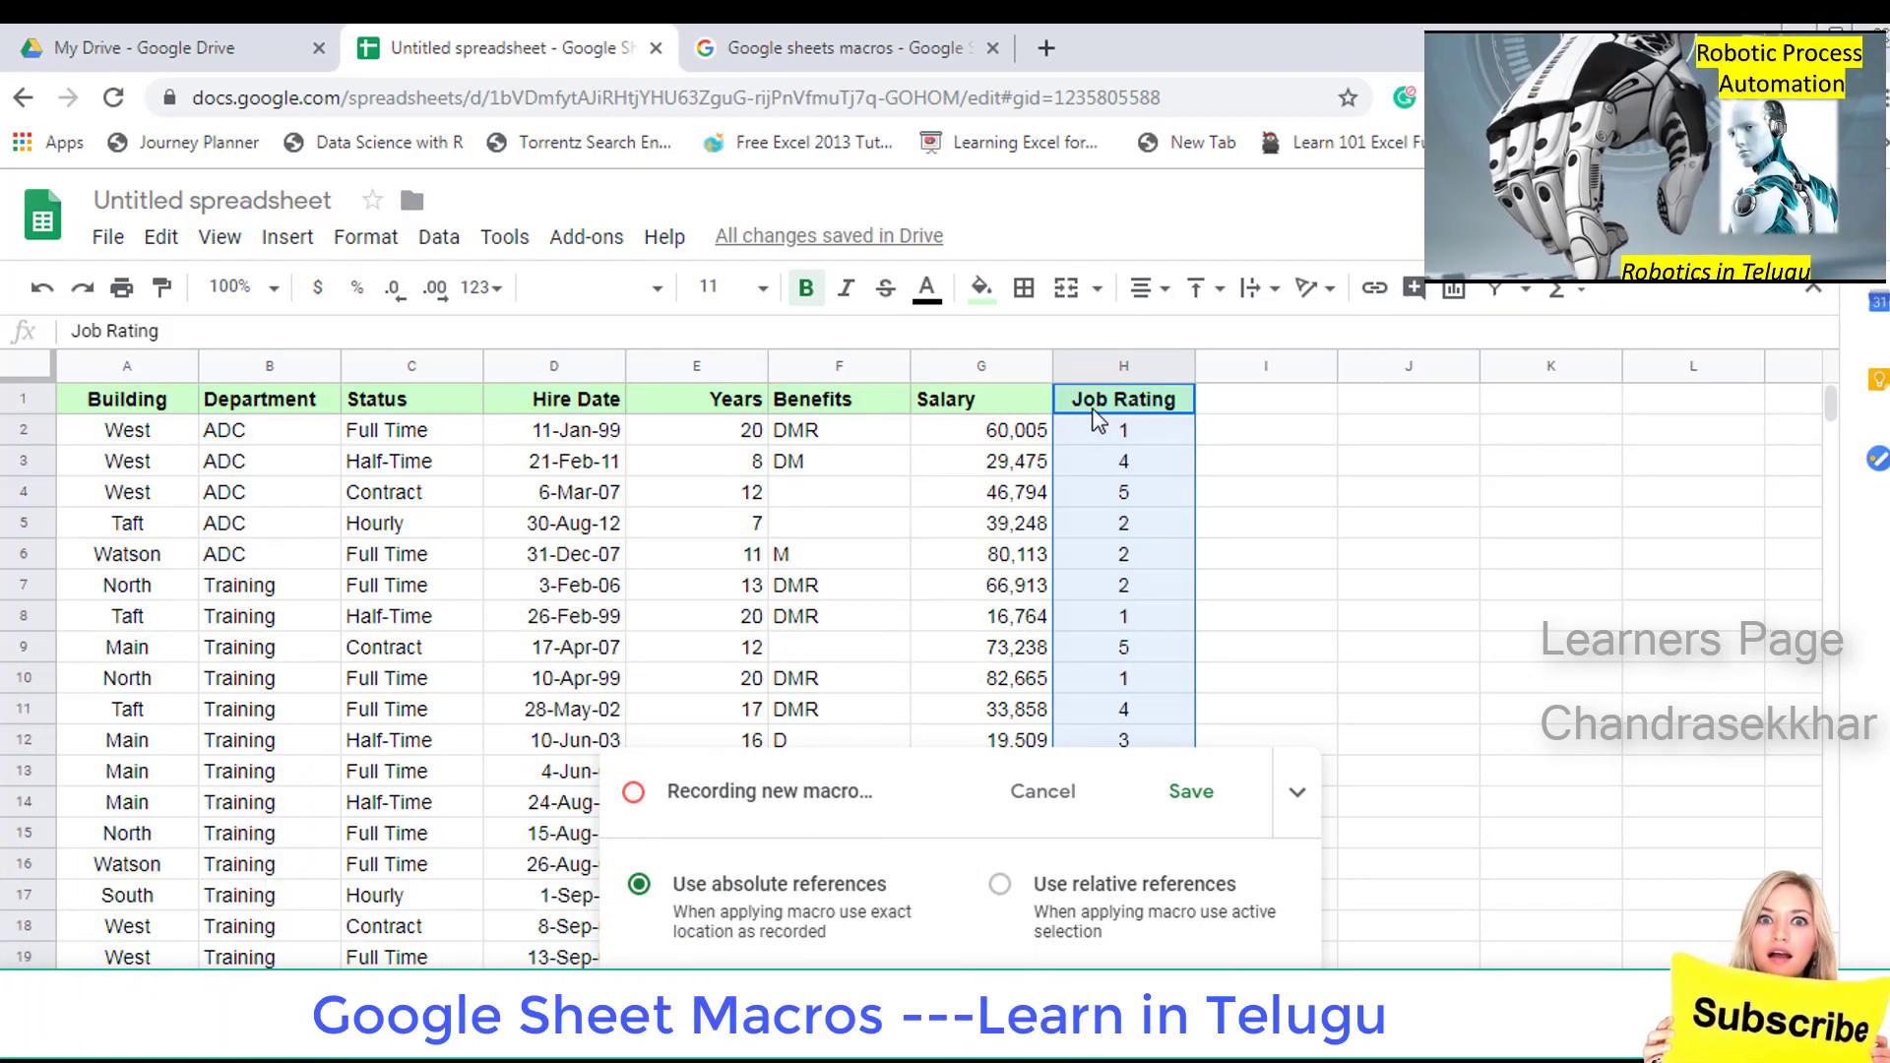
pyautogui.click(506, 239)
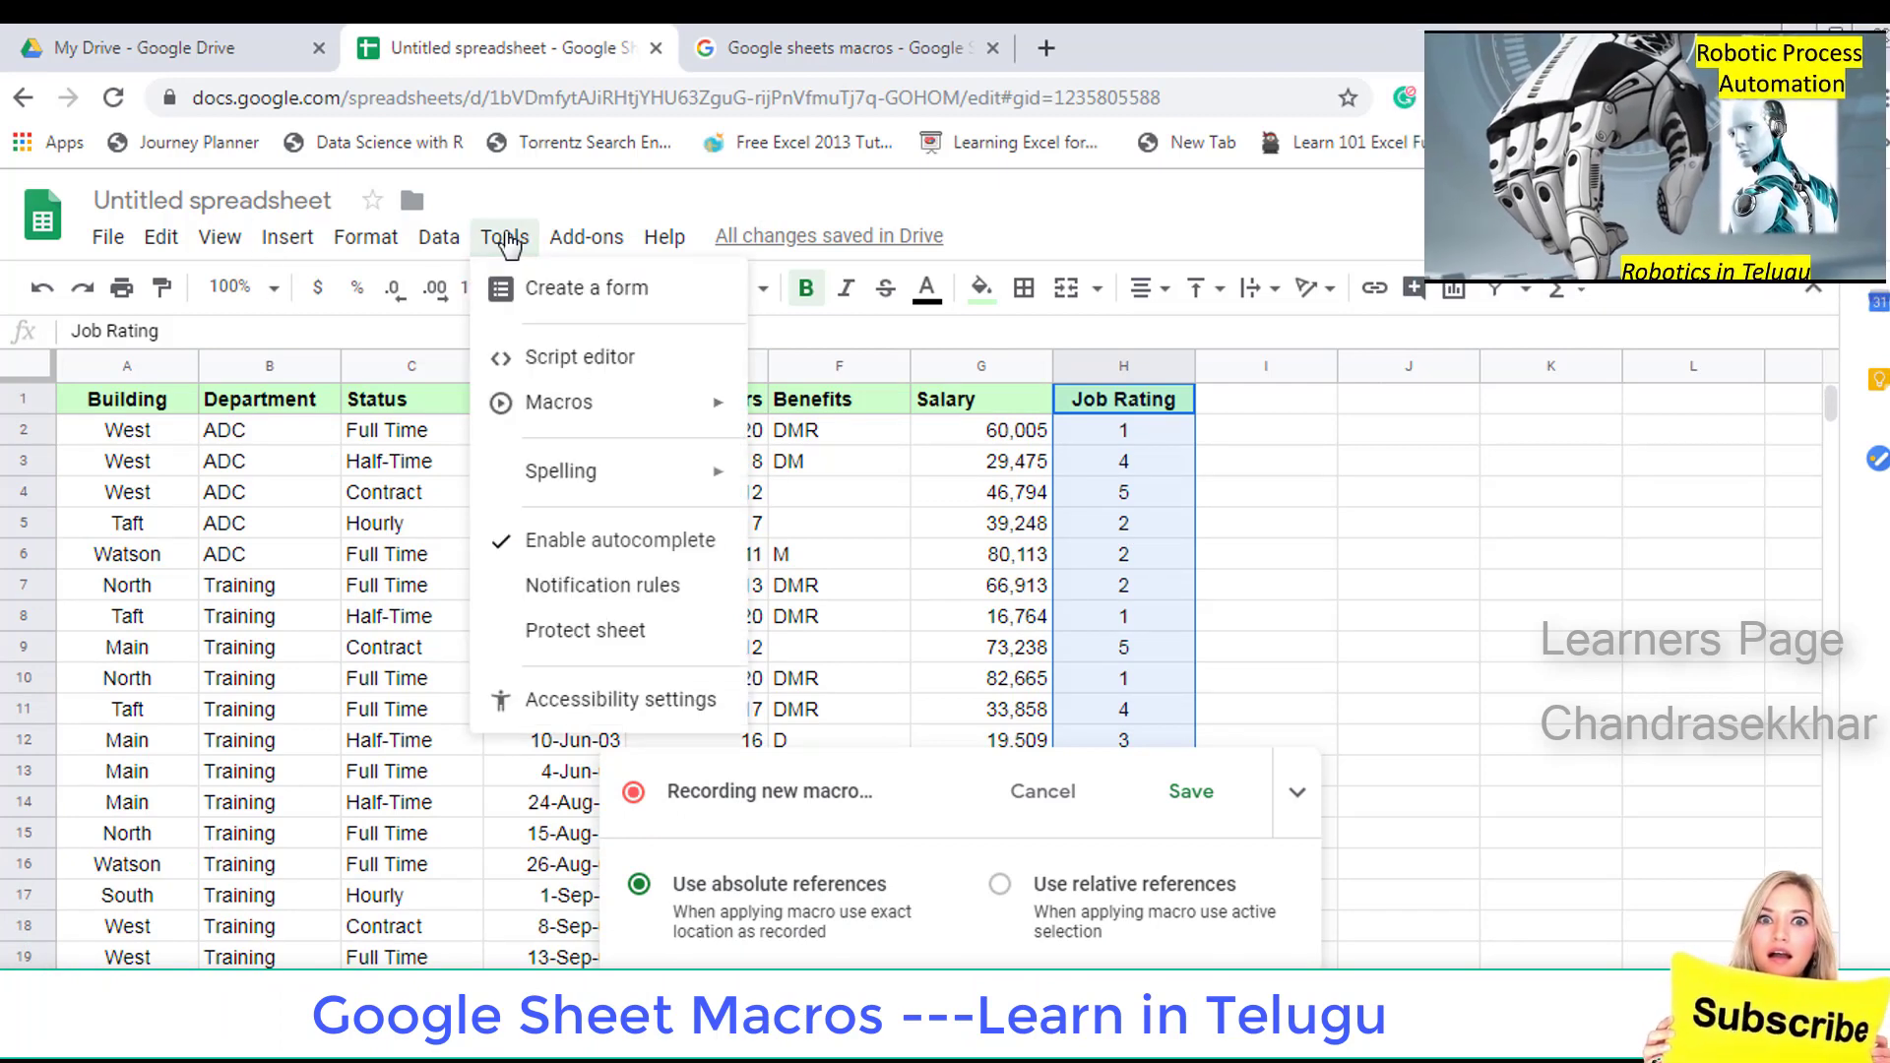
pyautogui.click(439, 239)
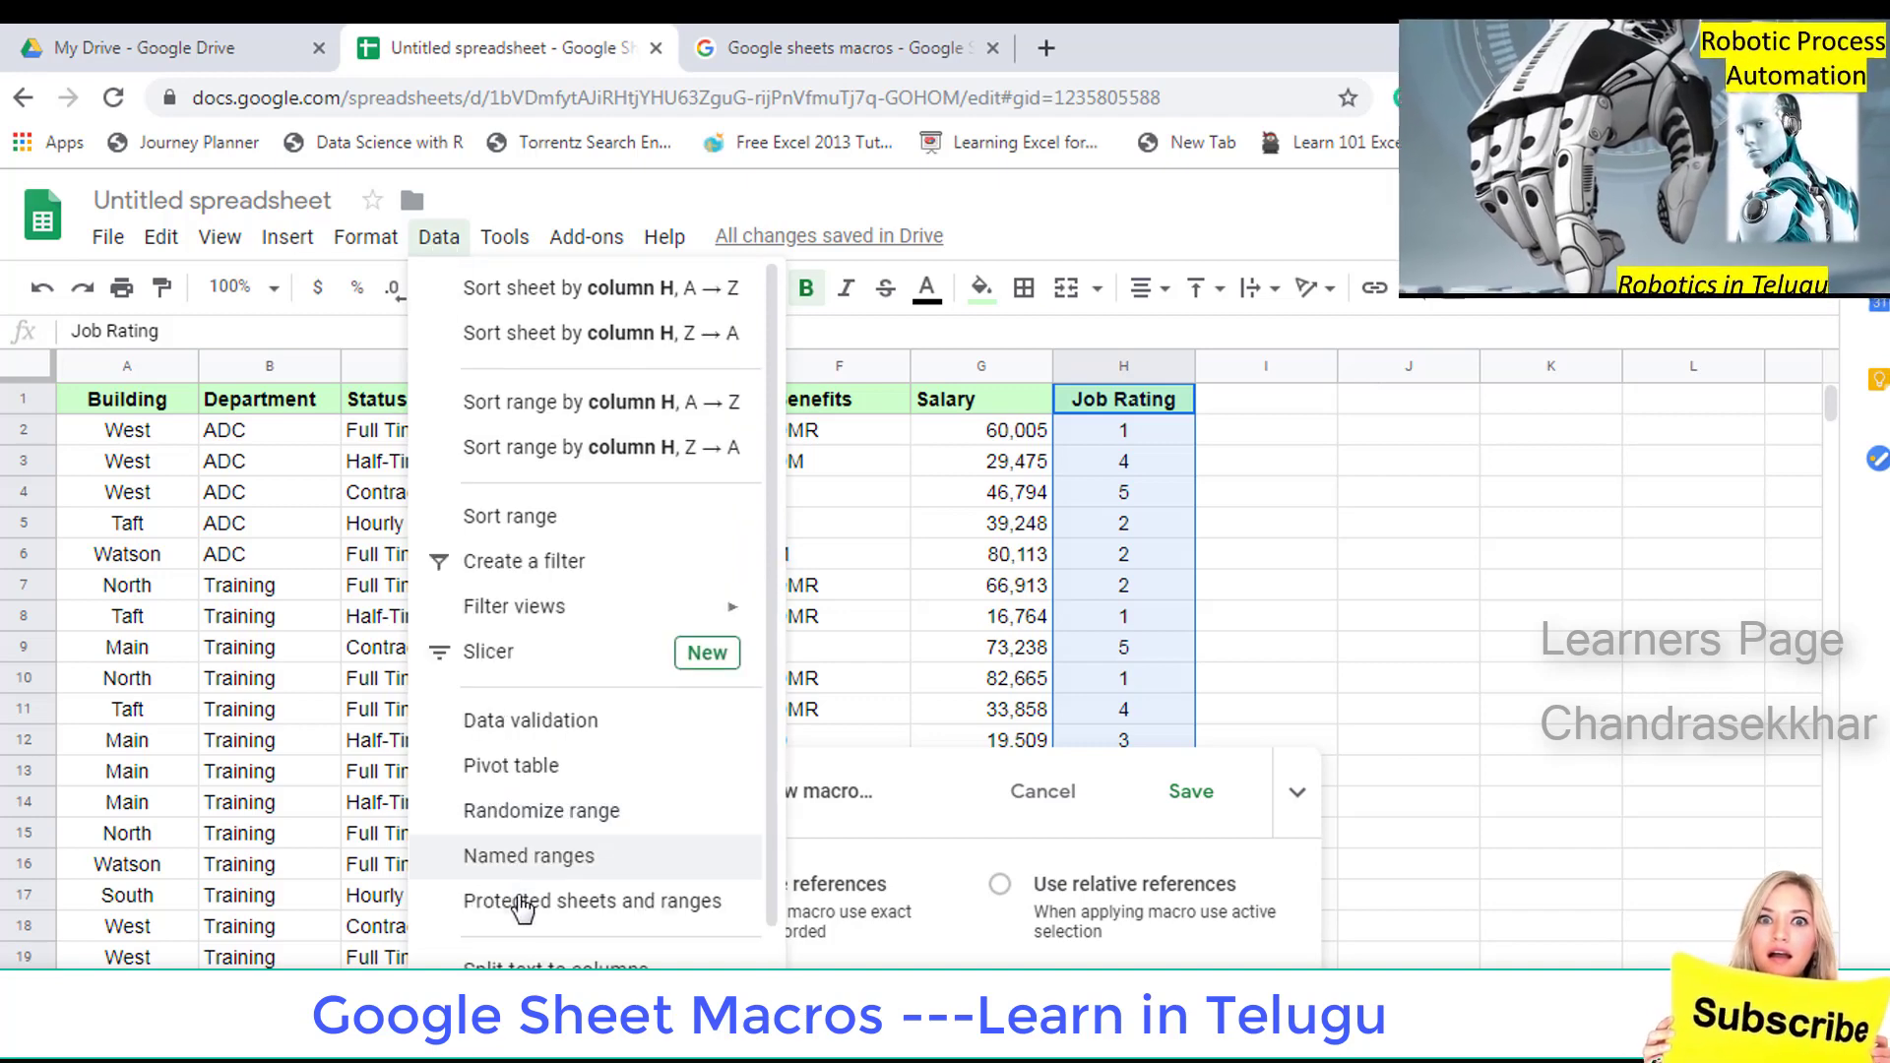
pyautogui.click(367, 238)
pyautogui.click(366, 238)
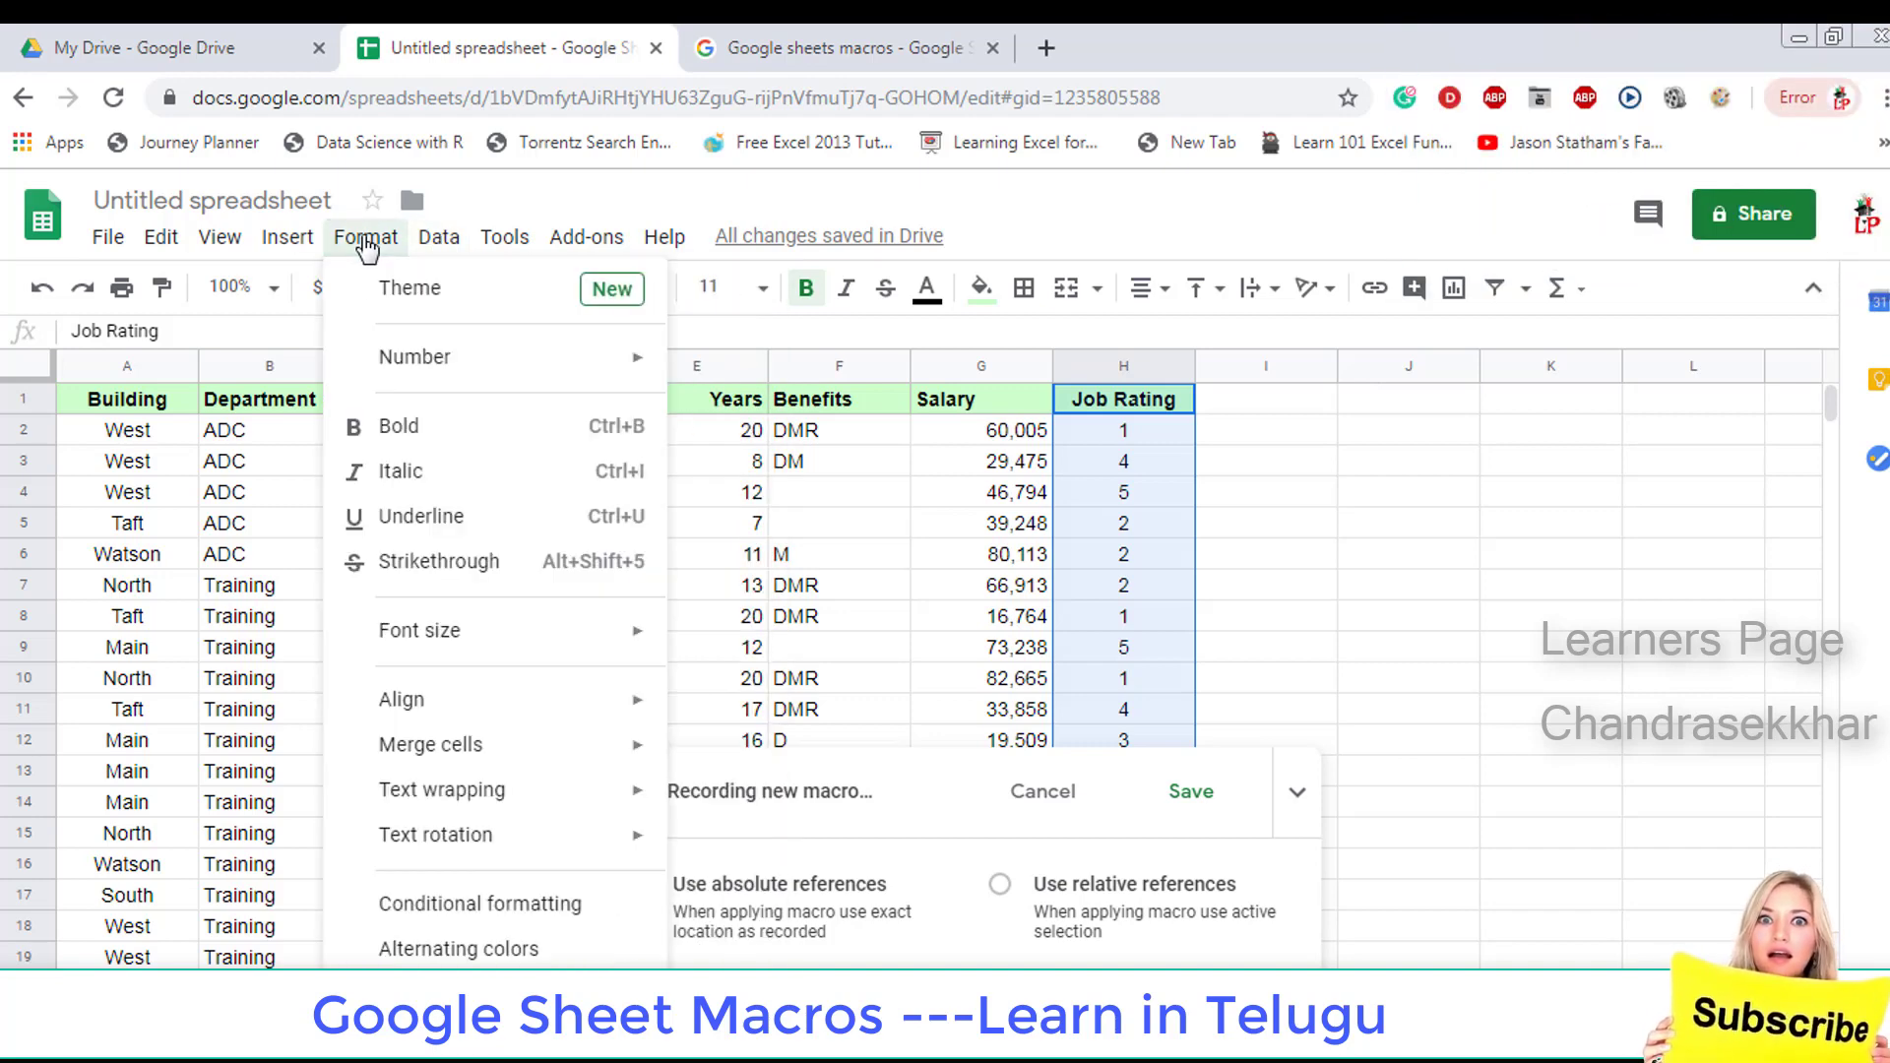
# Step: Add a colour-scale conditional format to H1:H52 with a red minpoint colour
pyautogui.click(456, 904)
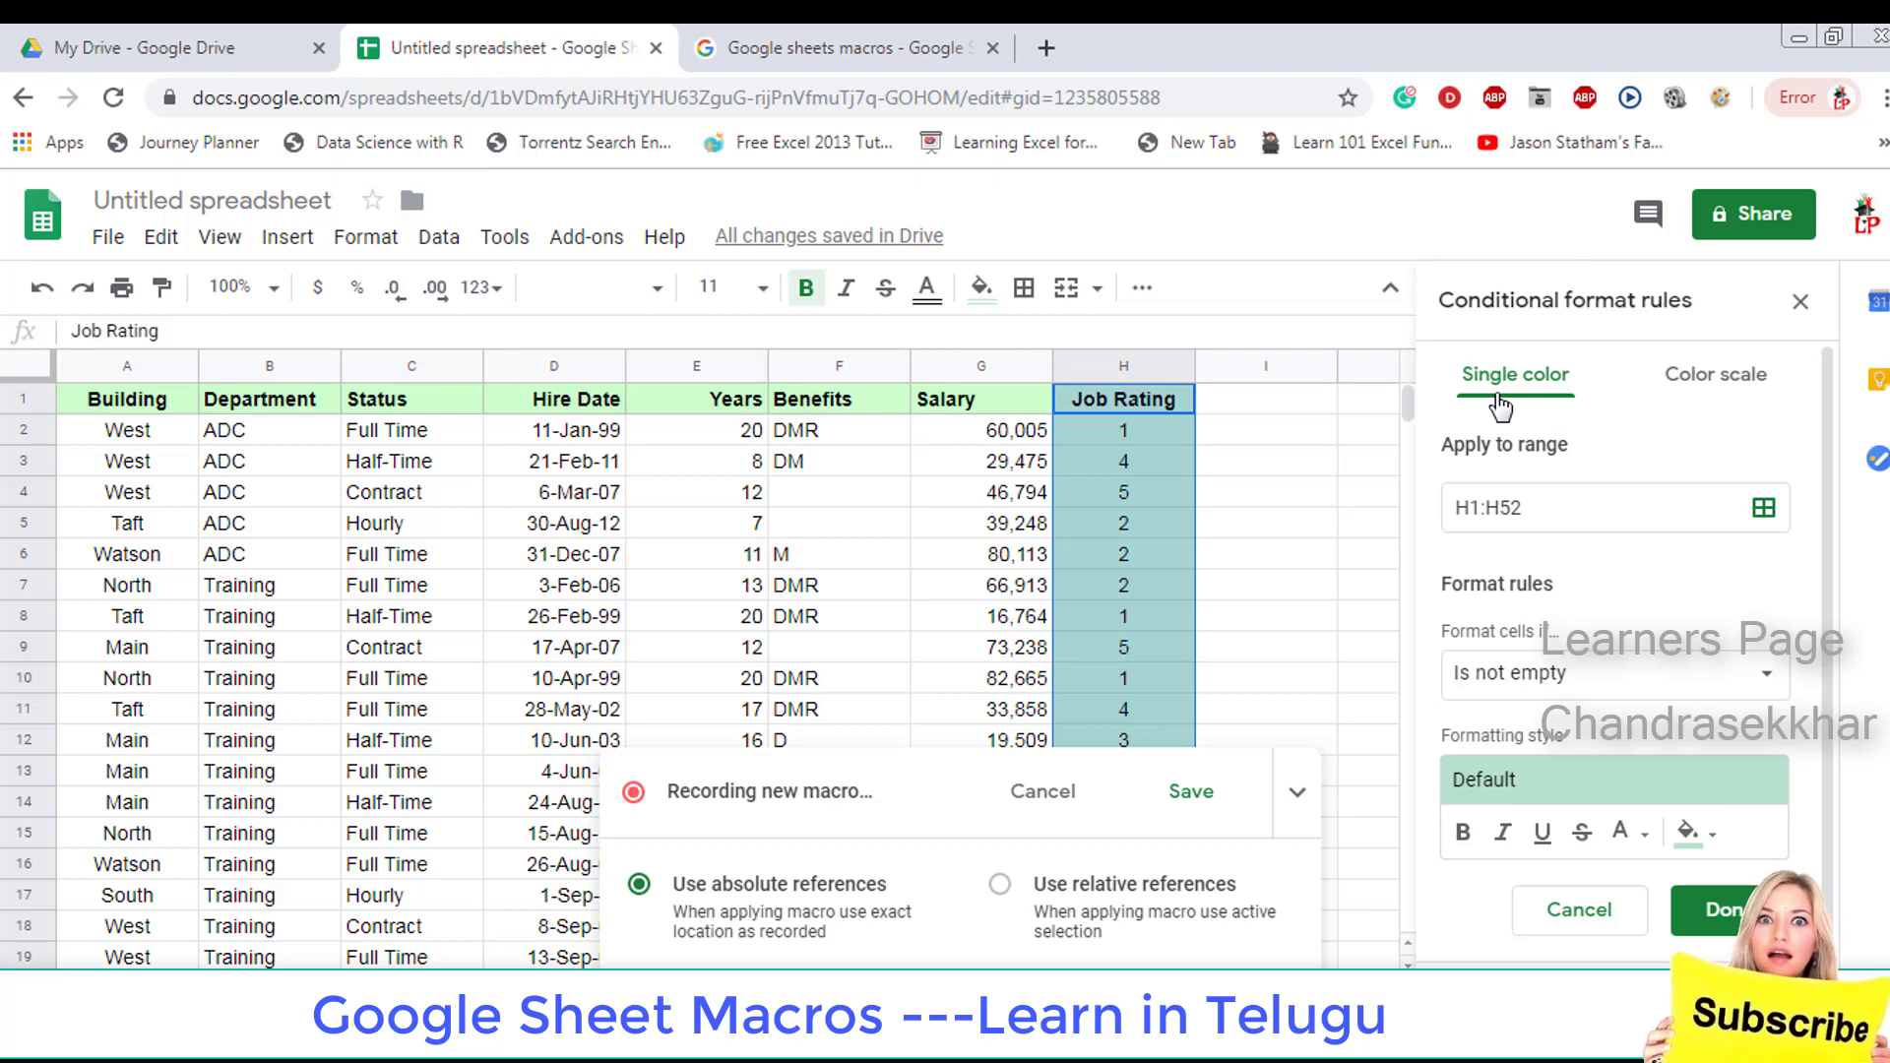
pyautogui.click(1717, 379)
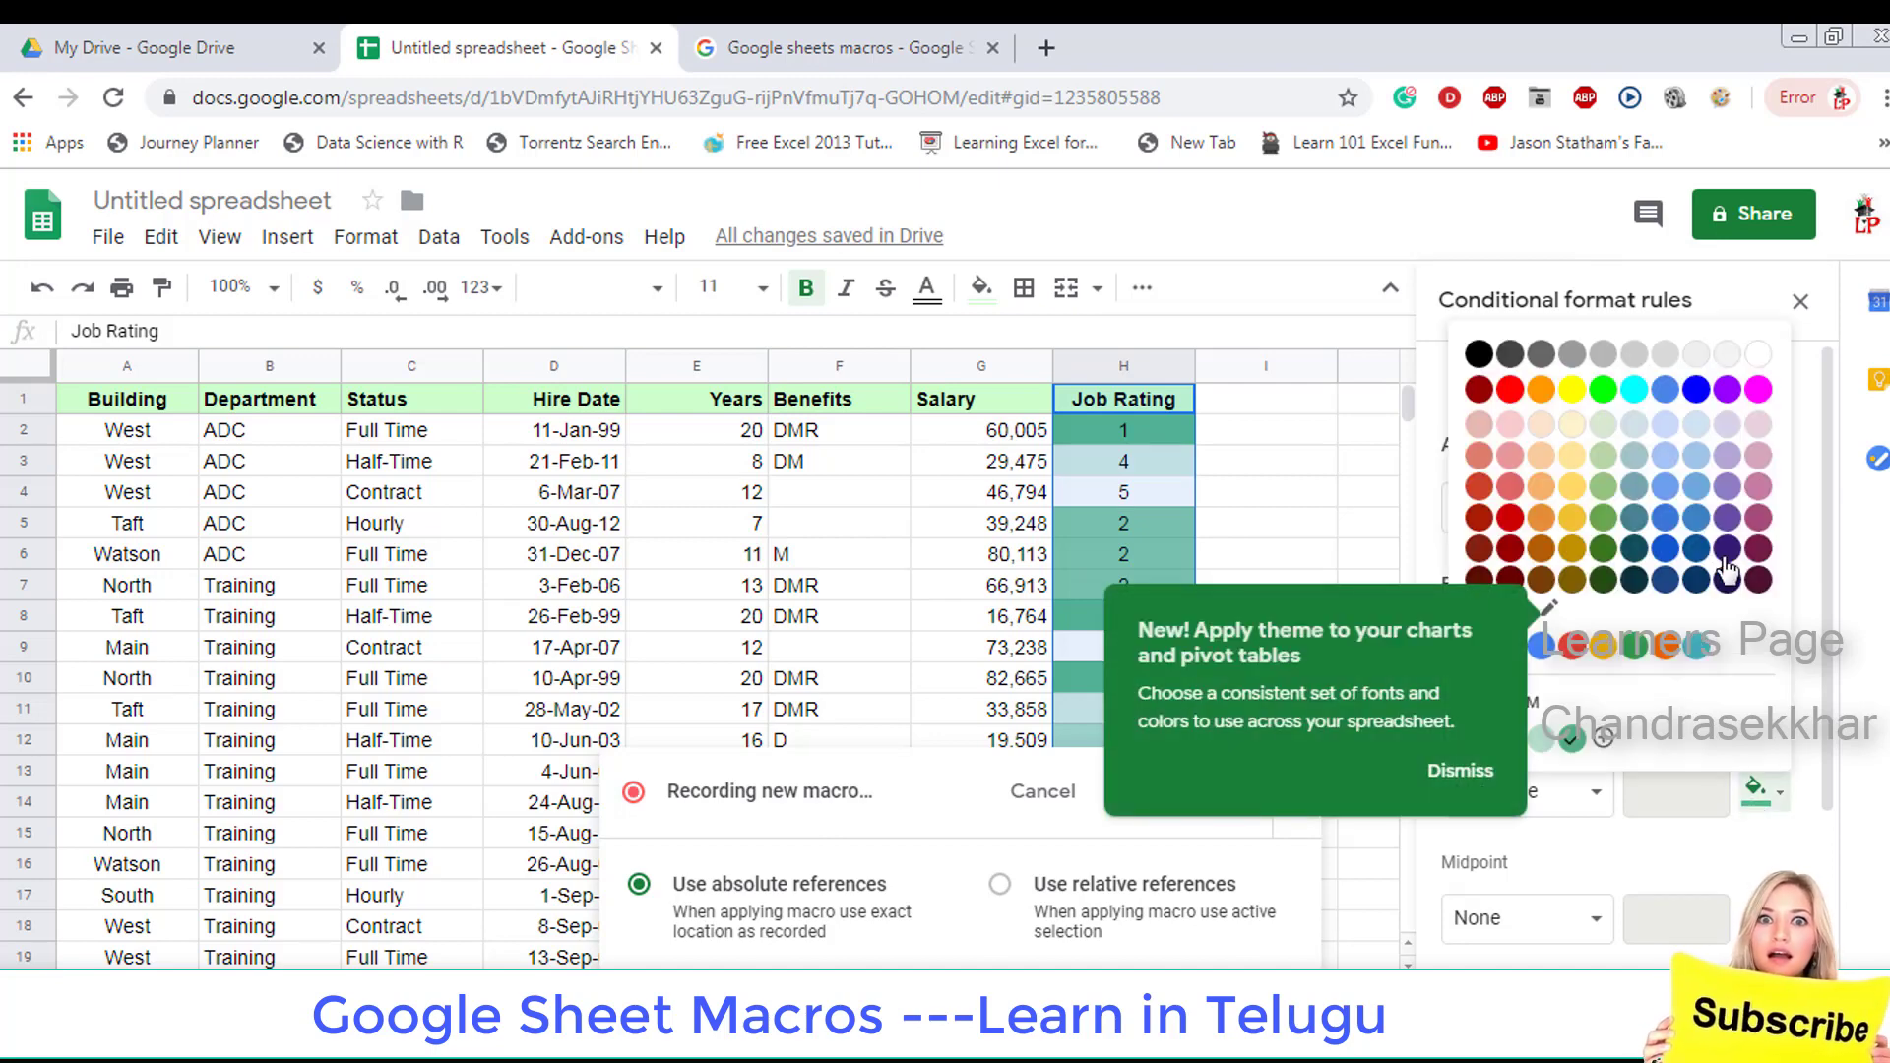
pyautogui.click(1510, 391)
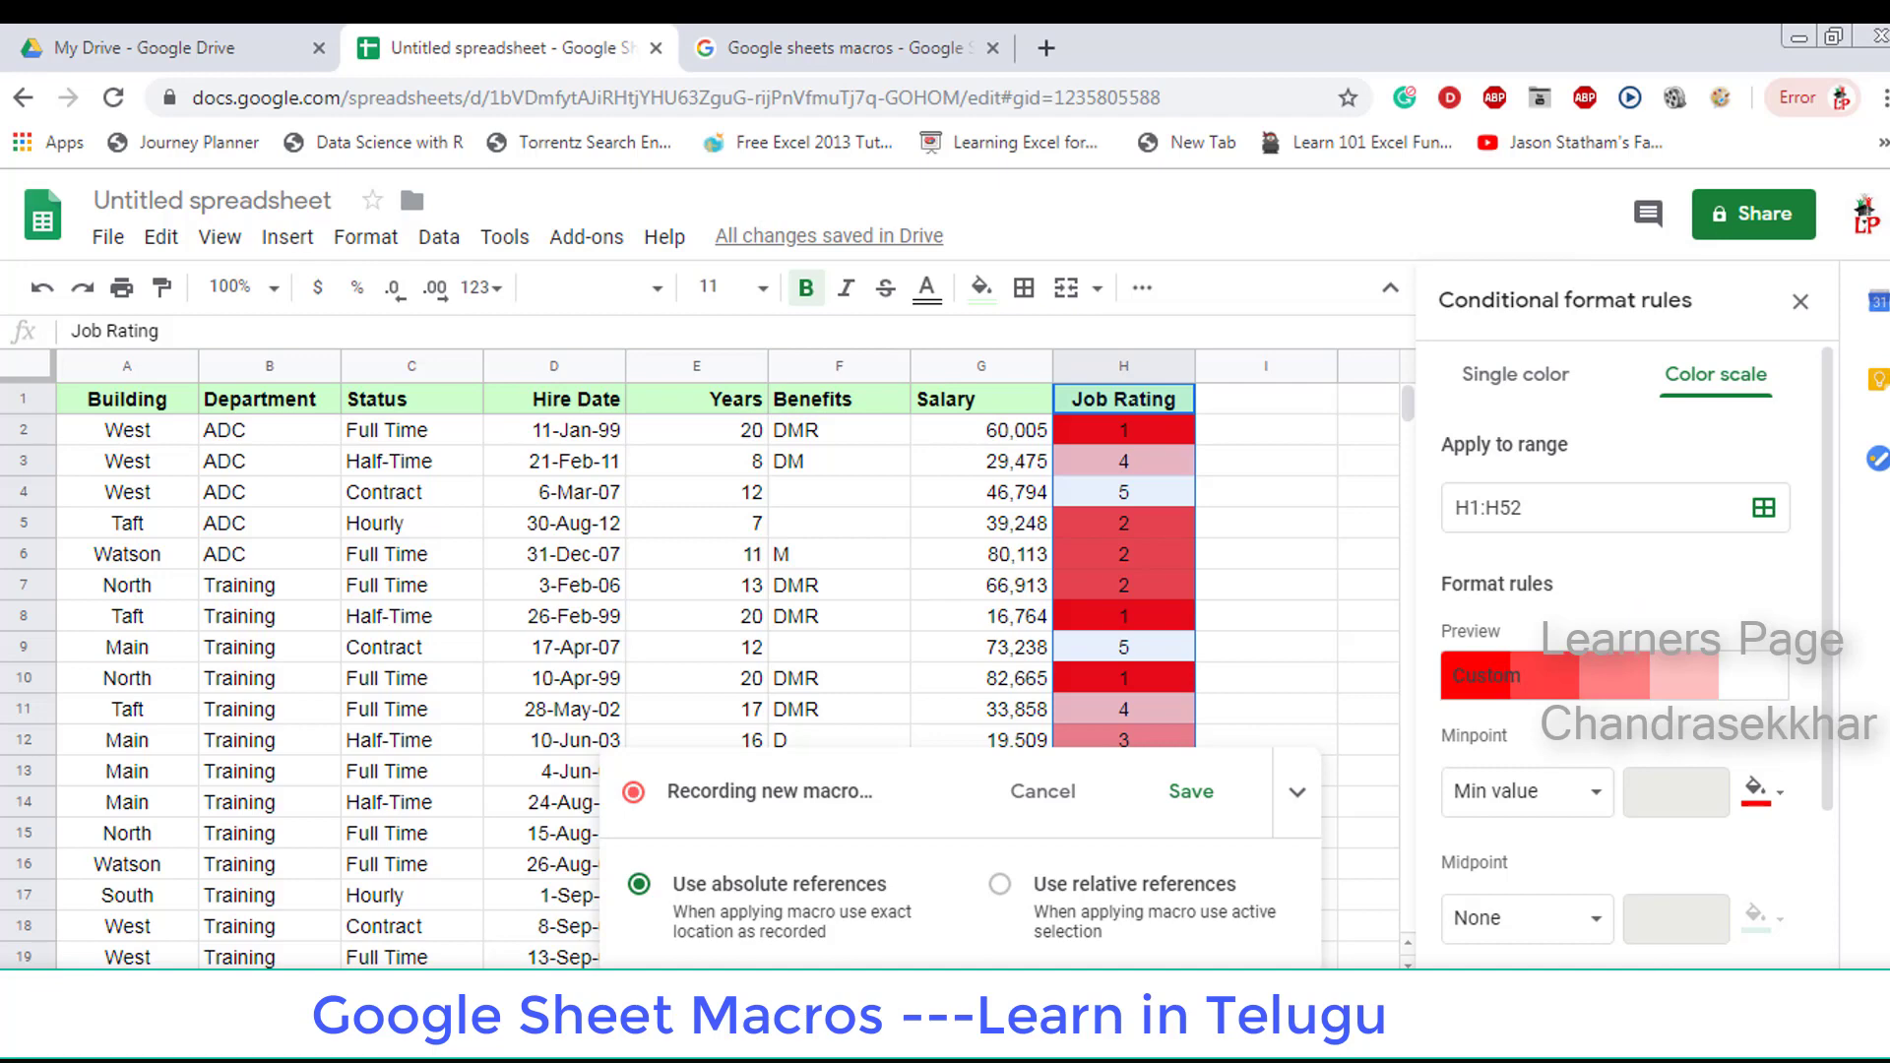
pyautogui.scroll(-3, 1755, 566)
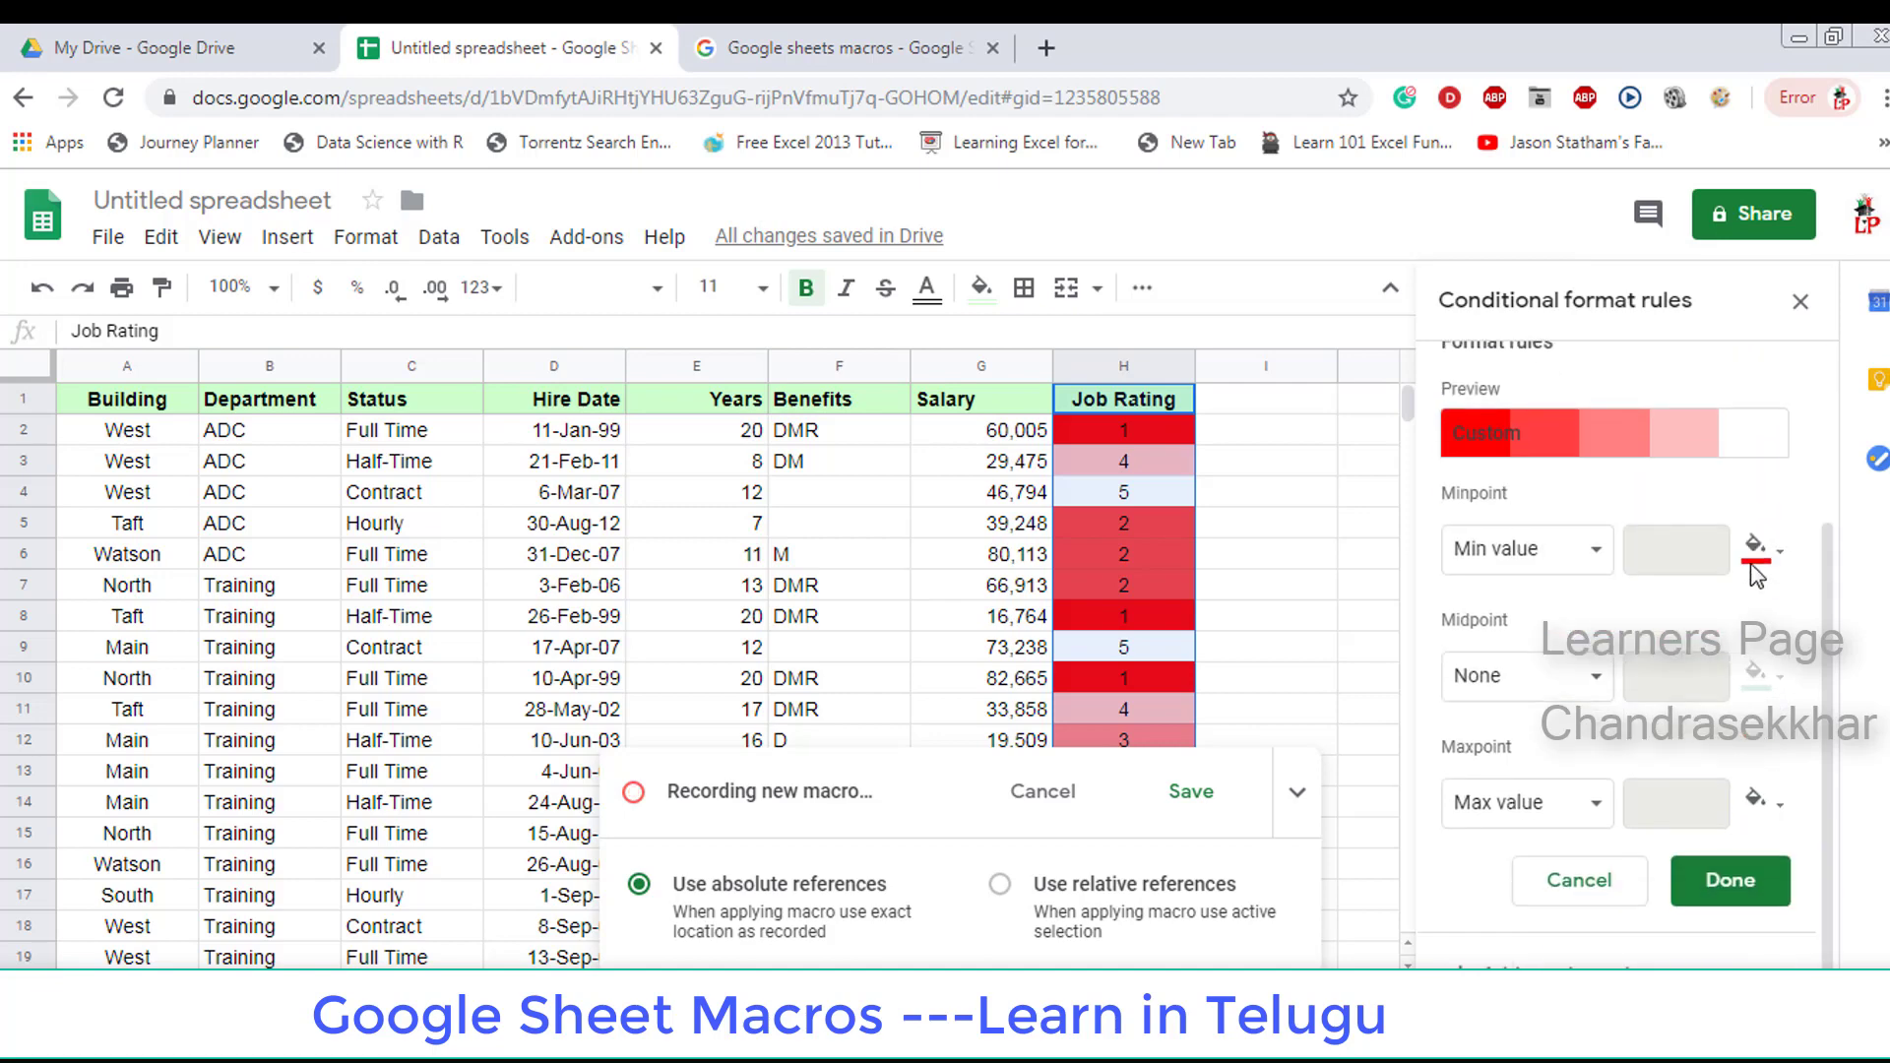
pyautogui.click(1735, 881)
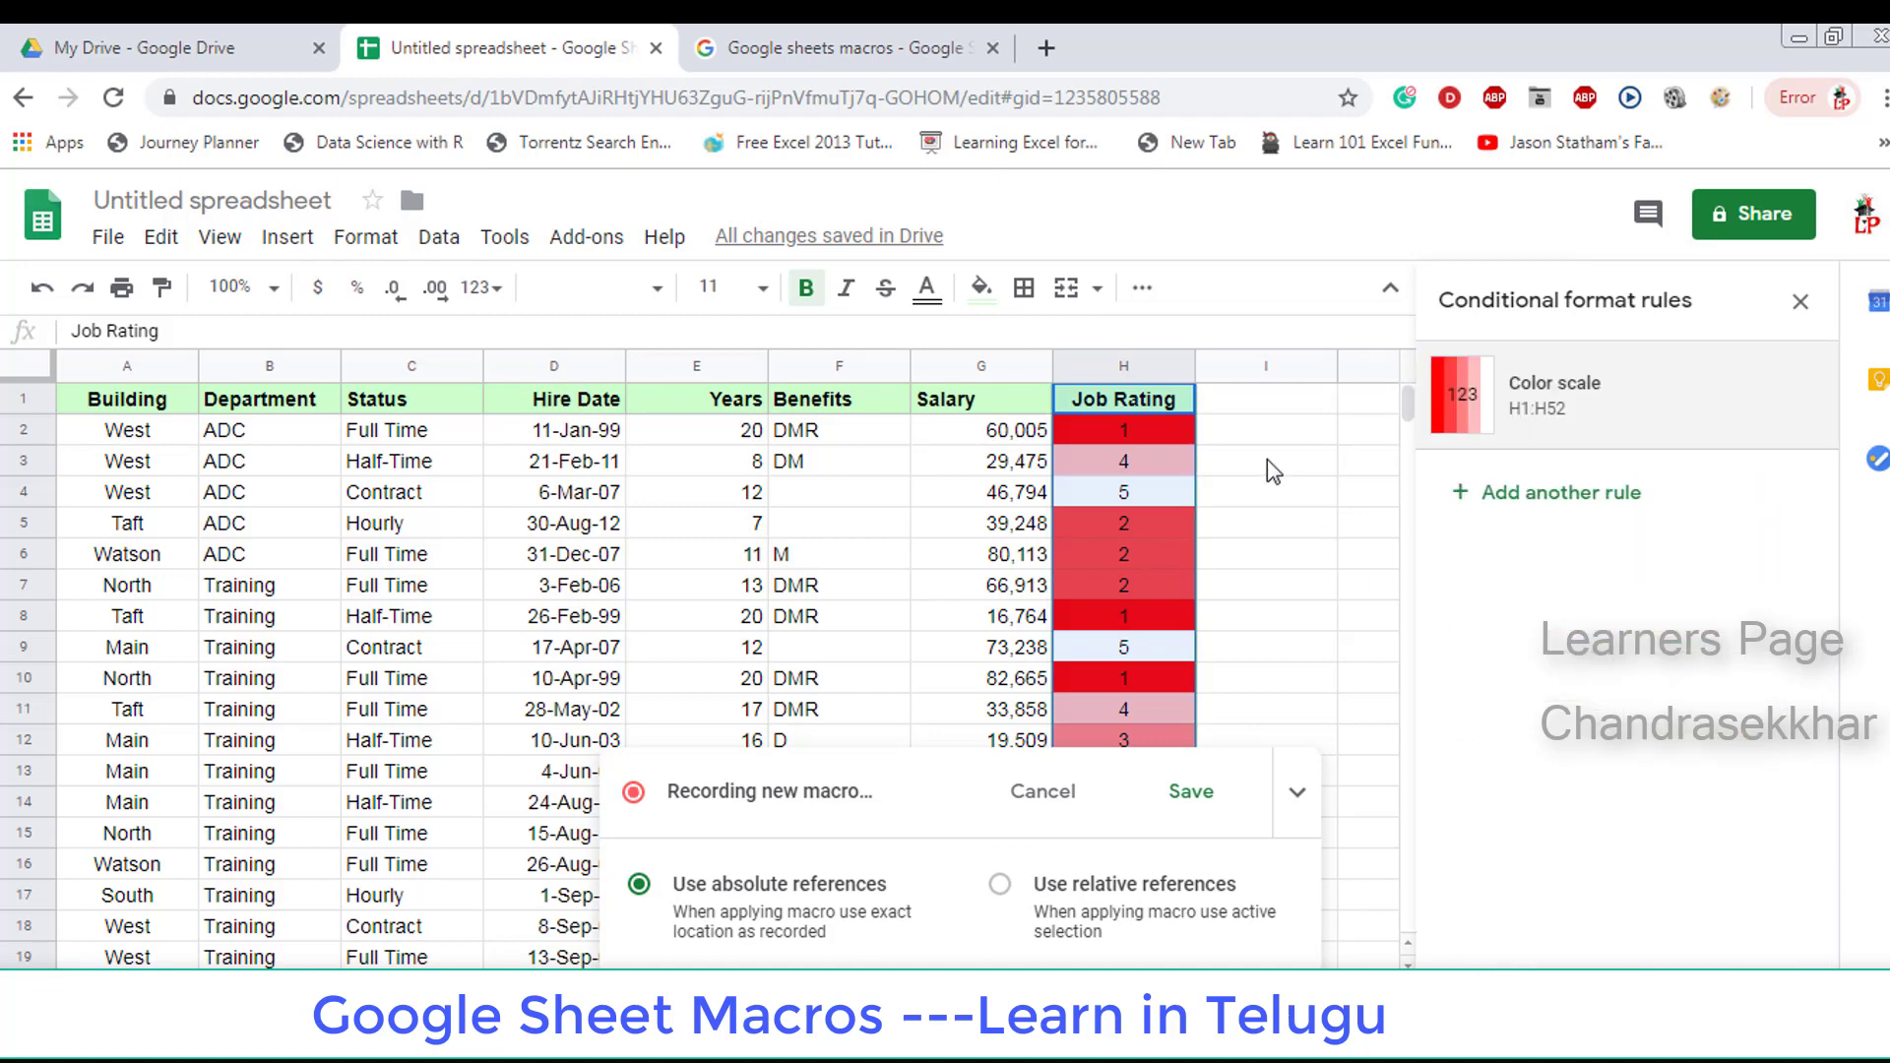
# Step: Apply All borders to the employee table A1:H52, then reselect H1
pyautogui.click(1173, 405)
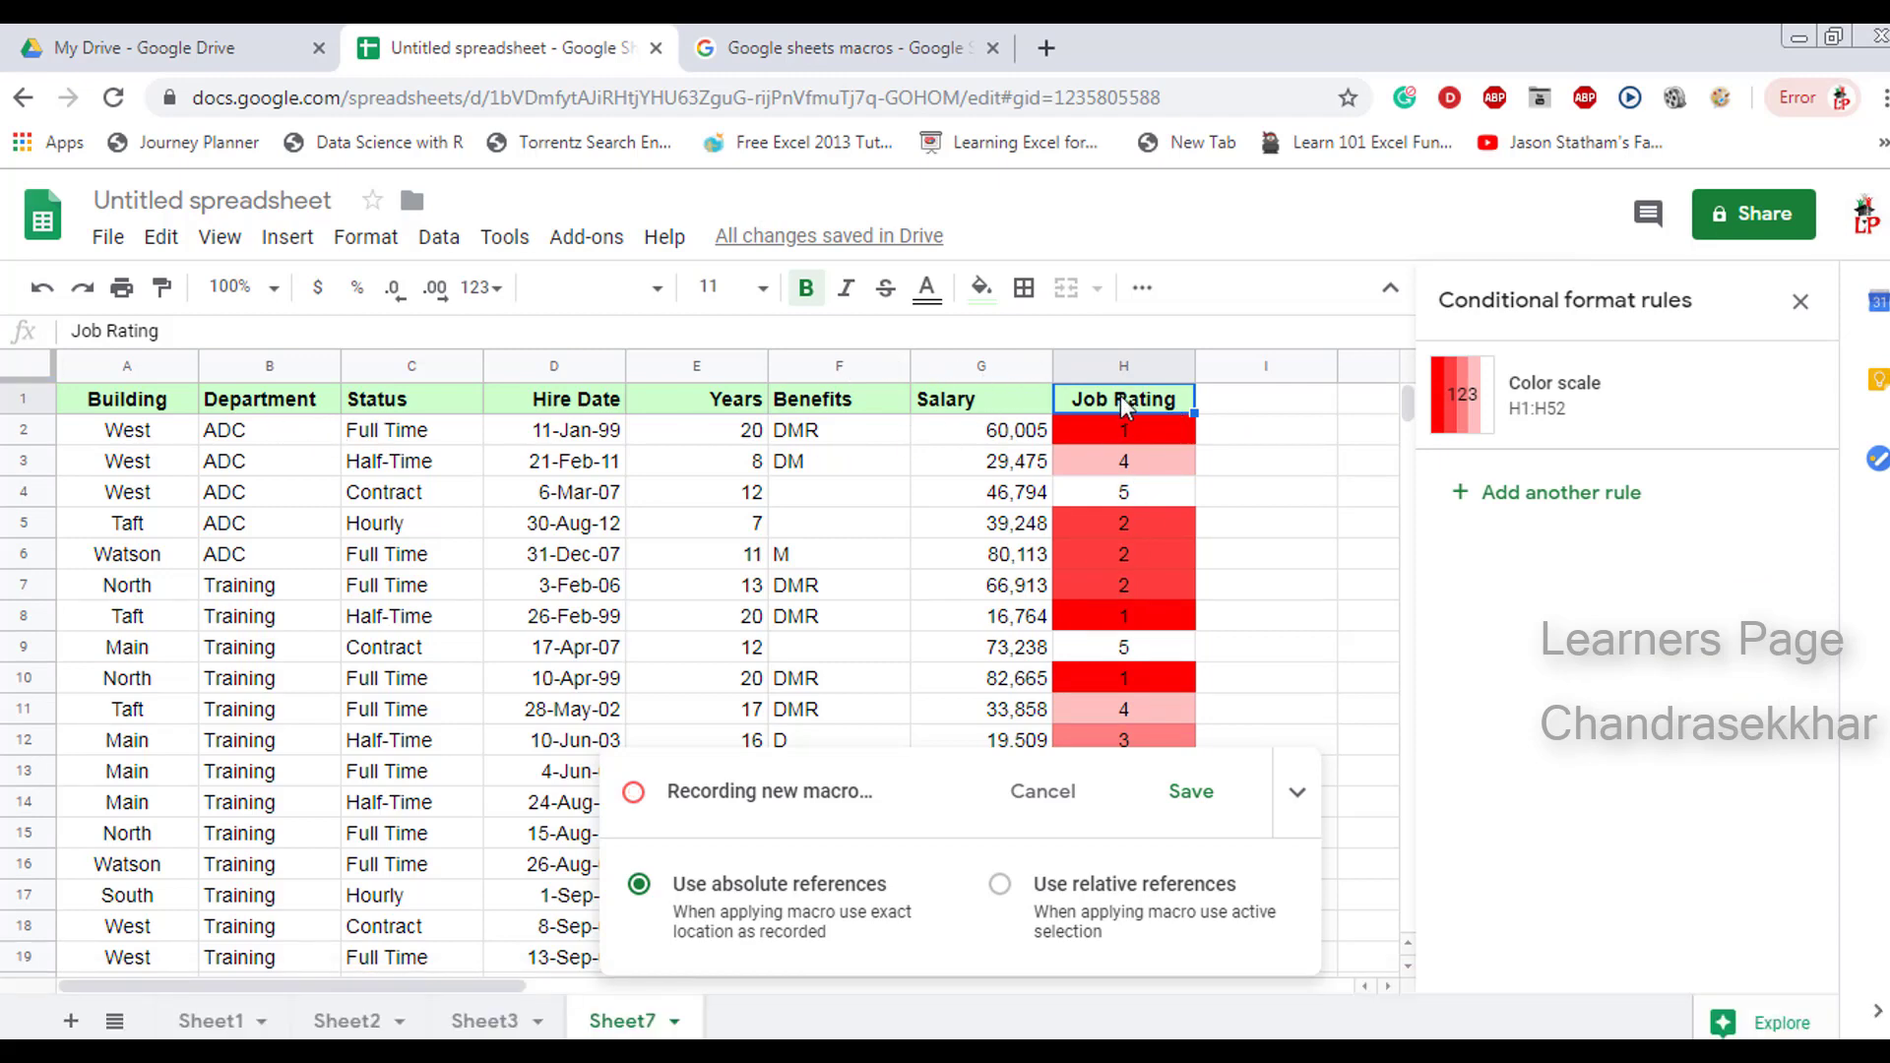
pyautogui.click(93, 407)
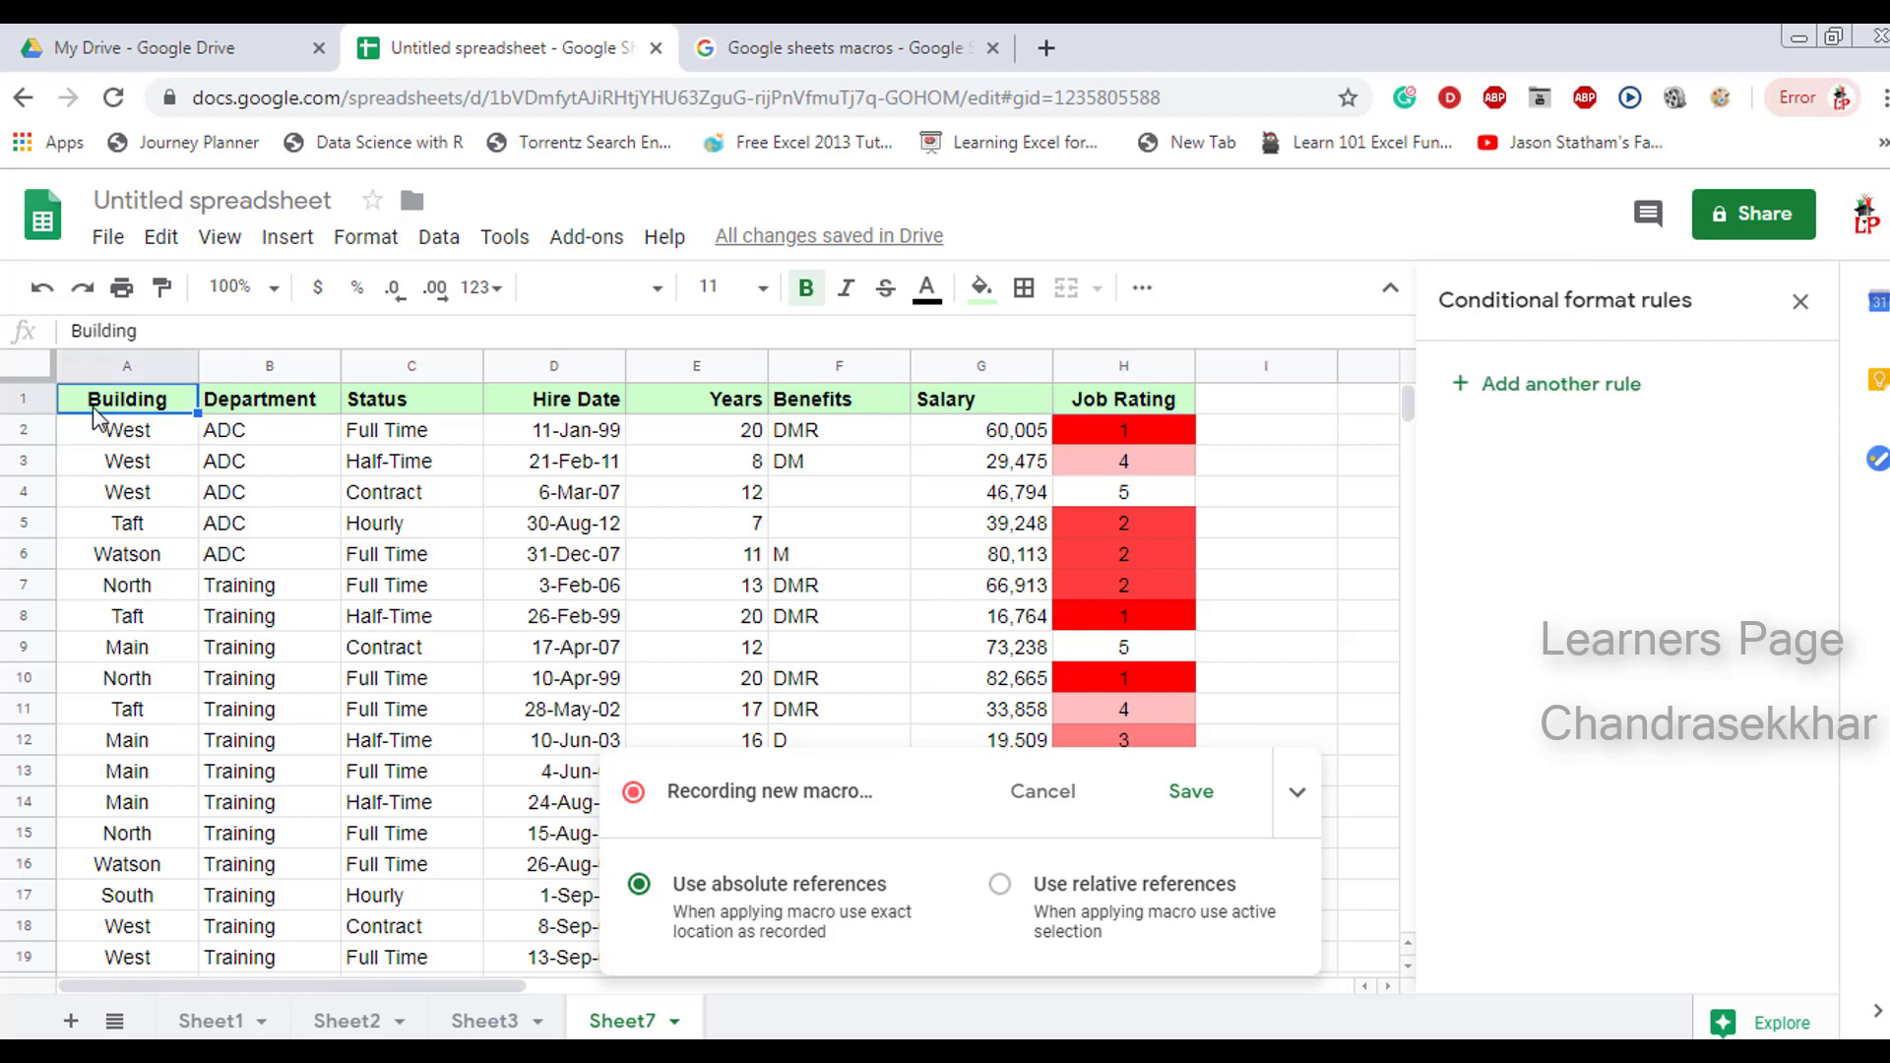
pyautogui.hotkey('ctrl', 'shift', 'Right')
pyautogui.hotkey('ctrl', 'shift', 'Down')
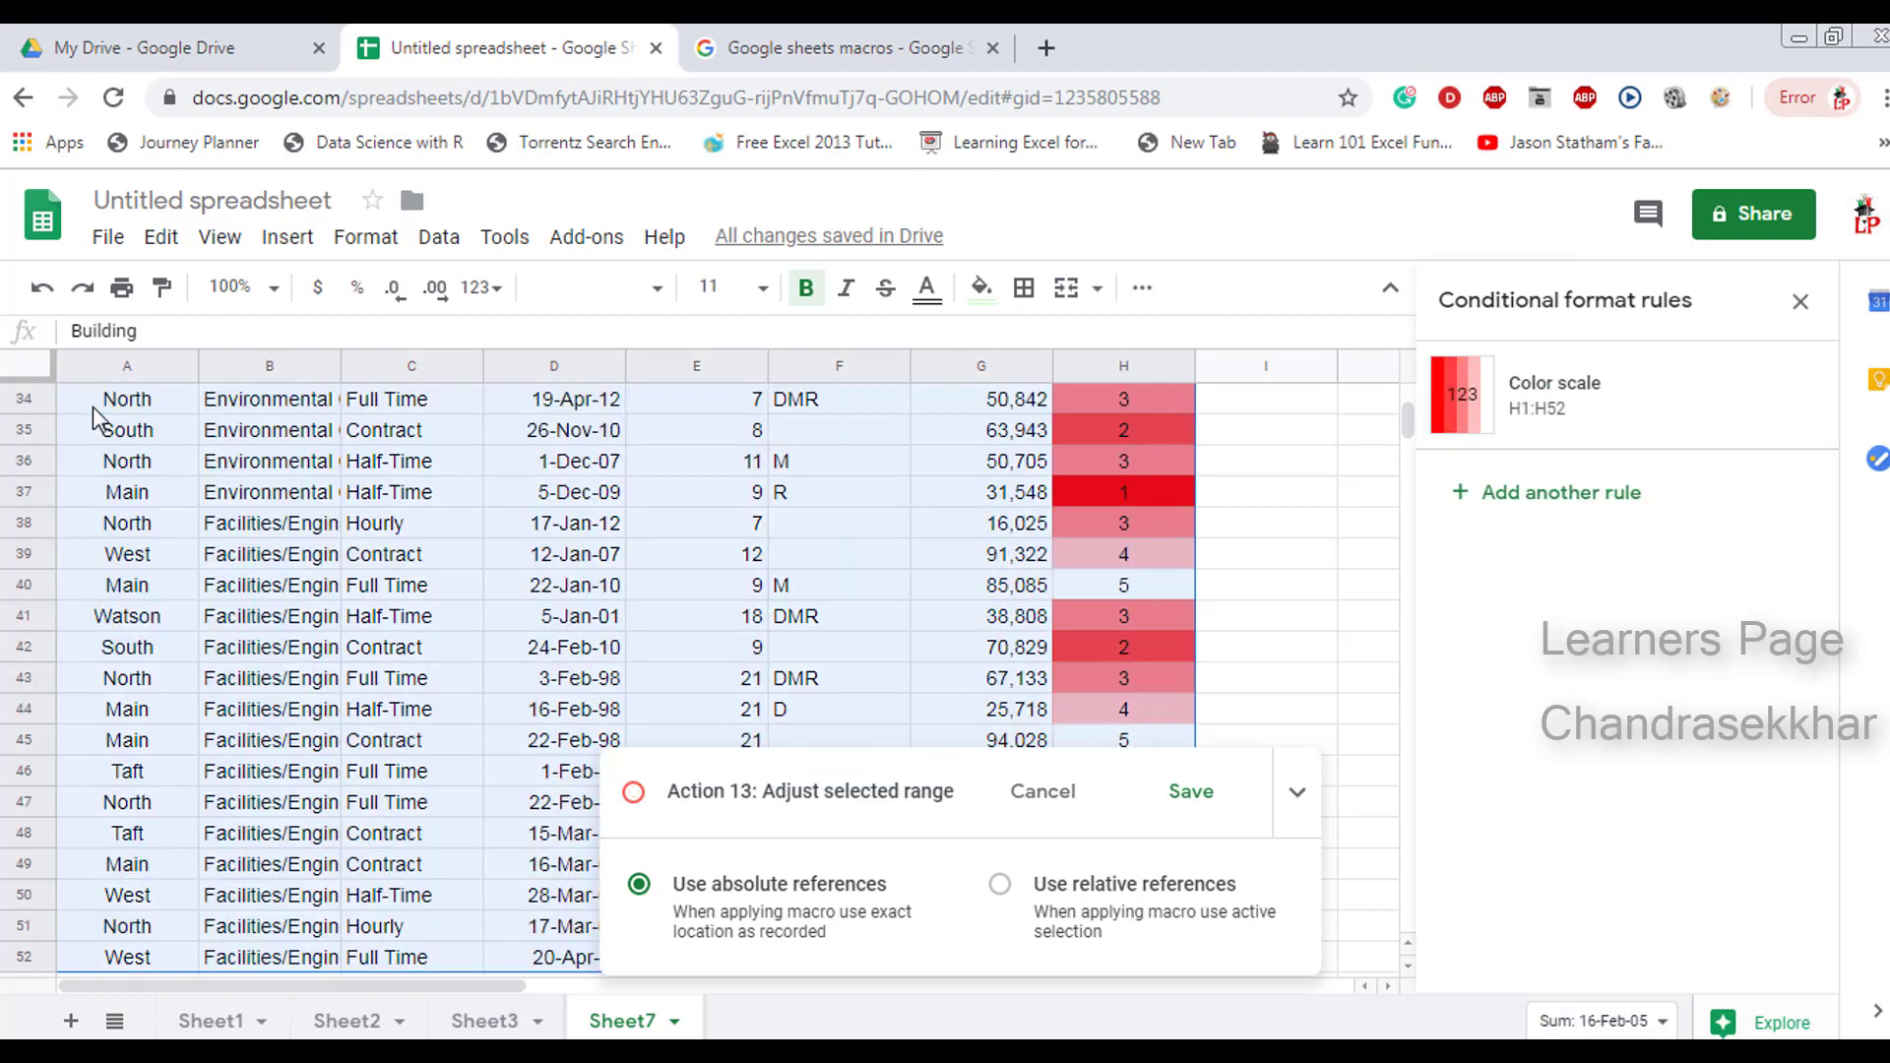
pyautogui.click(1024, 287)
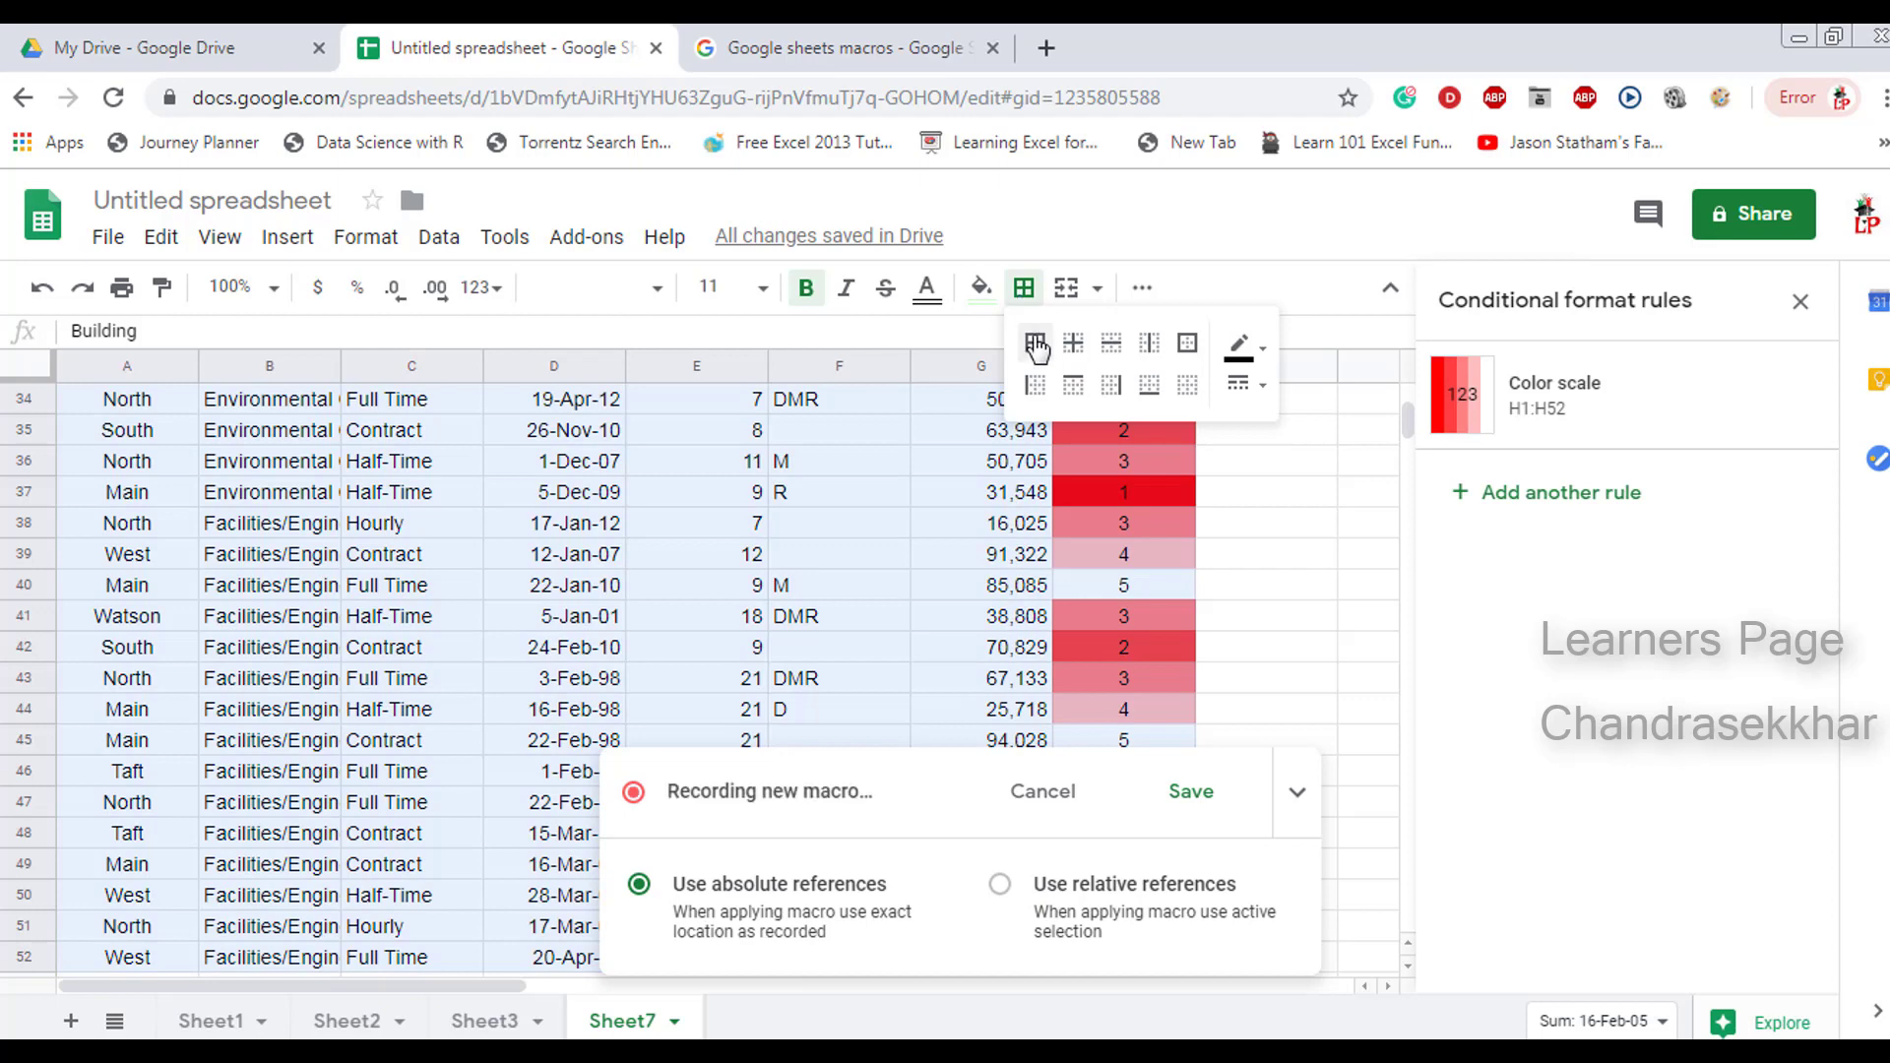
pyautogui.click(1036, 344)
pyautogui.scroll(5, 1138, 530)
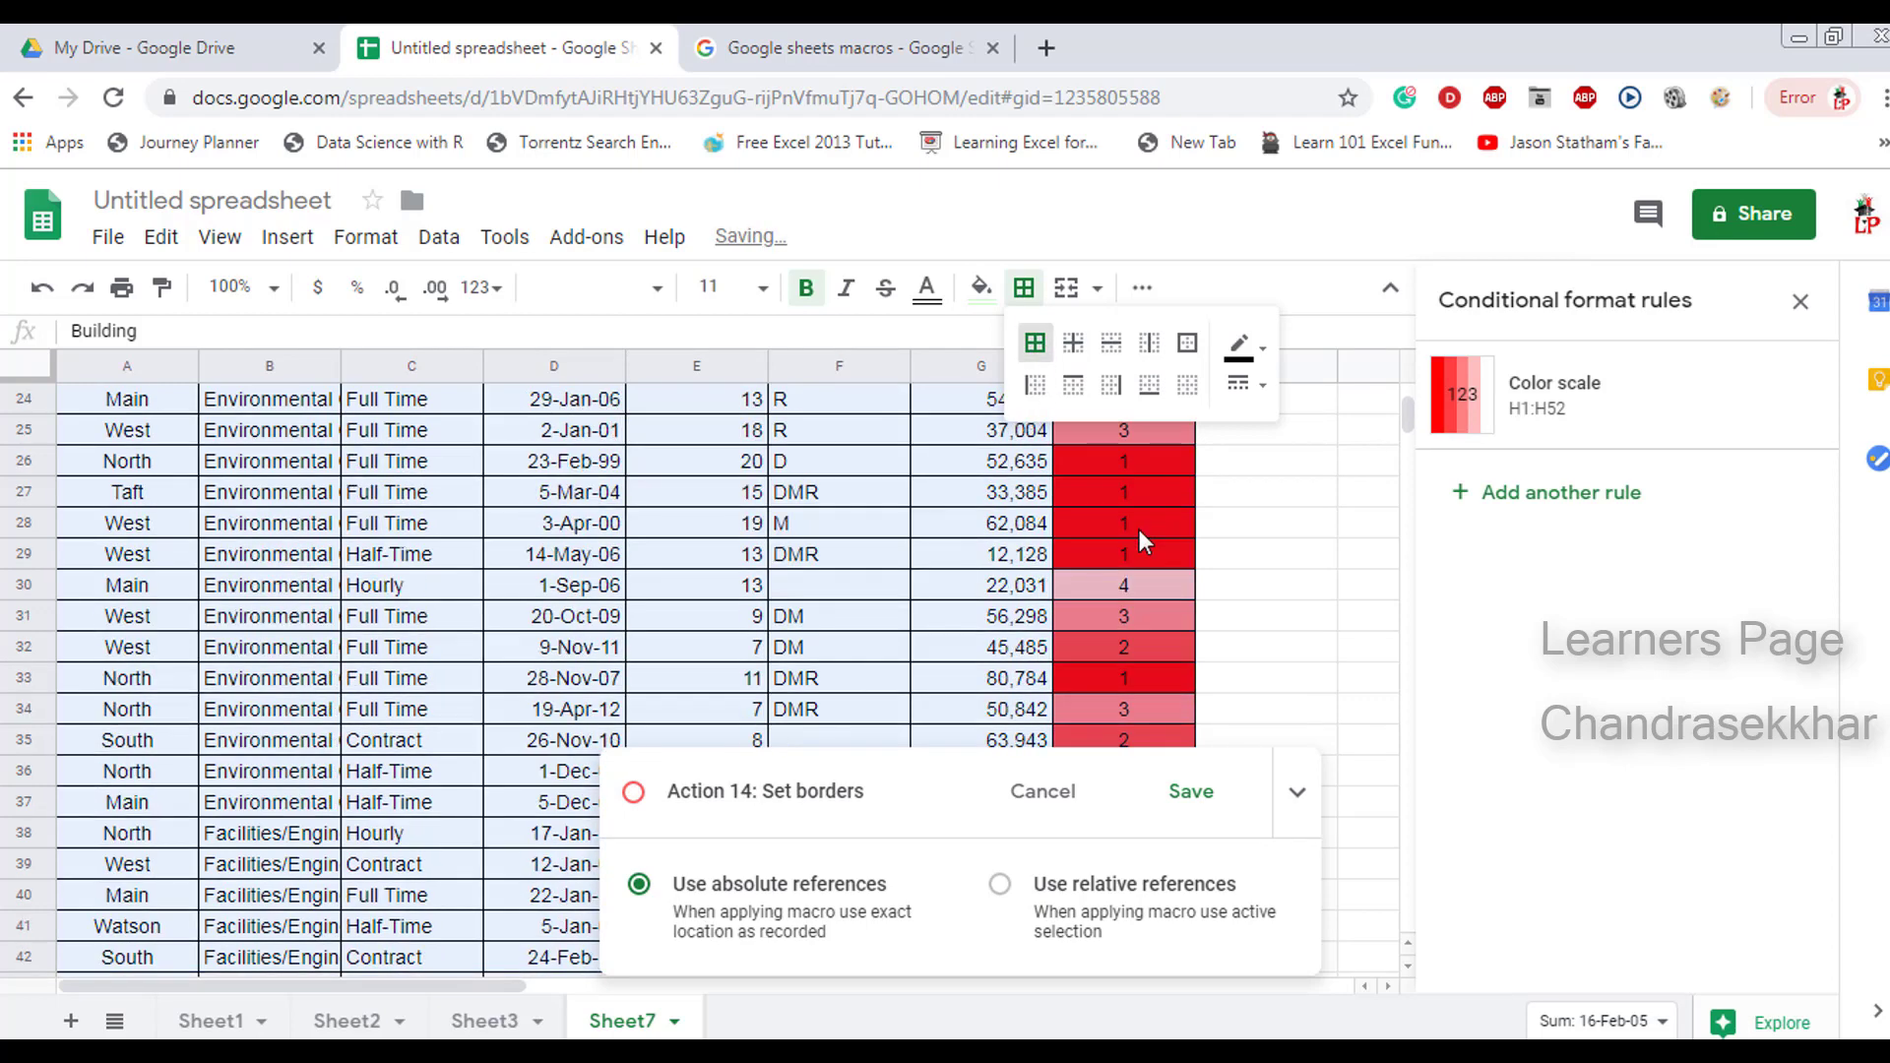
pyautogui.scroll(5, 1142, 536)
pyautogui.scroll(1, 1140, 536)
pyautogui.click(930, 404)
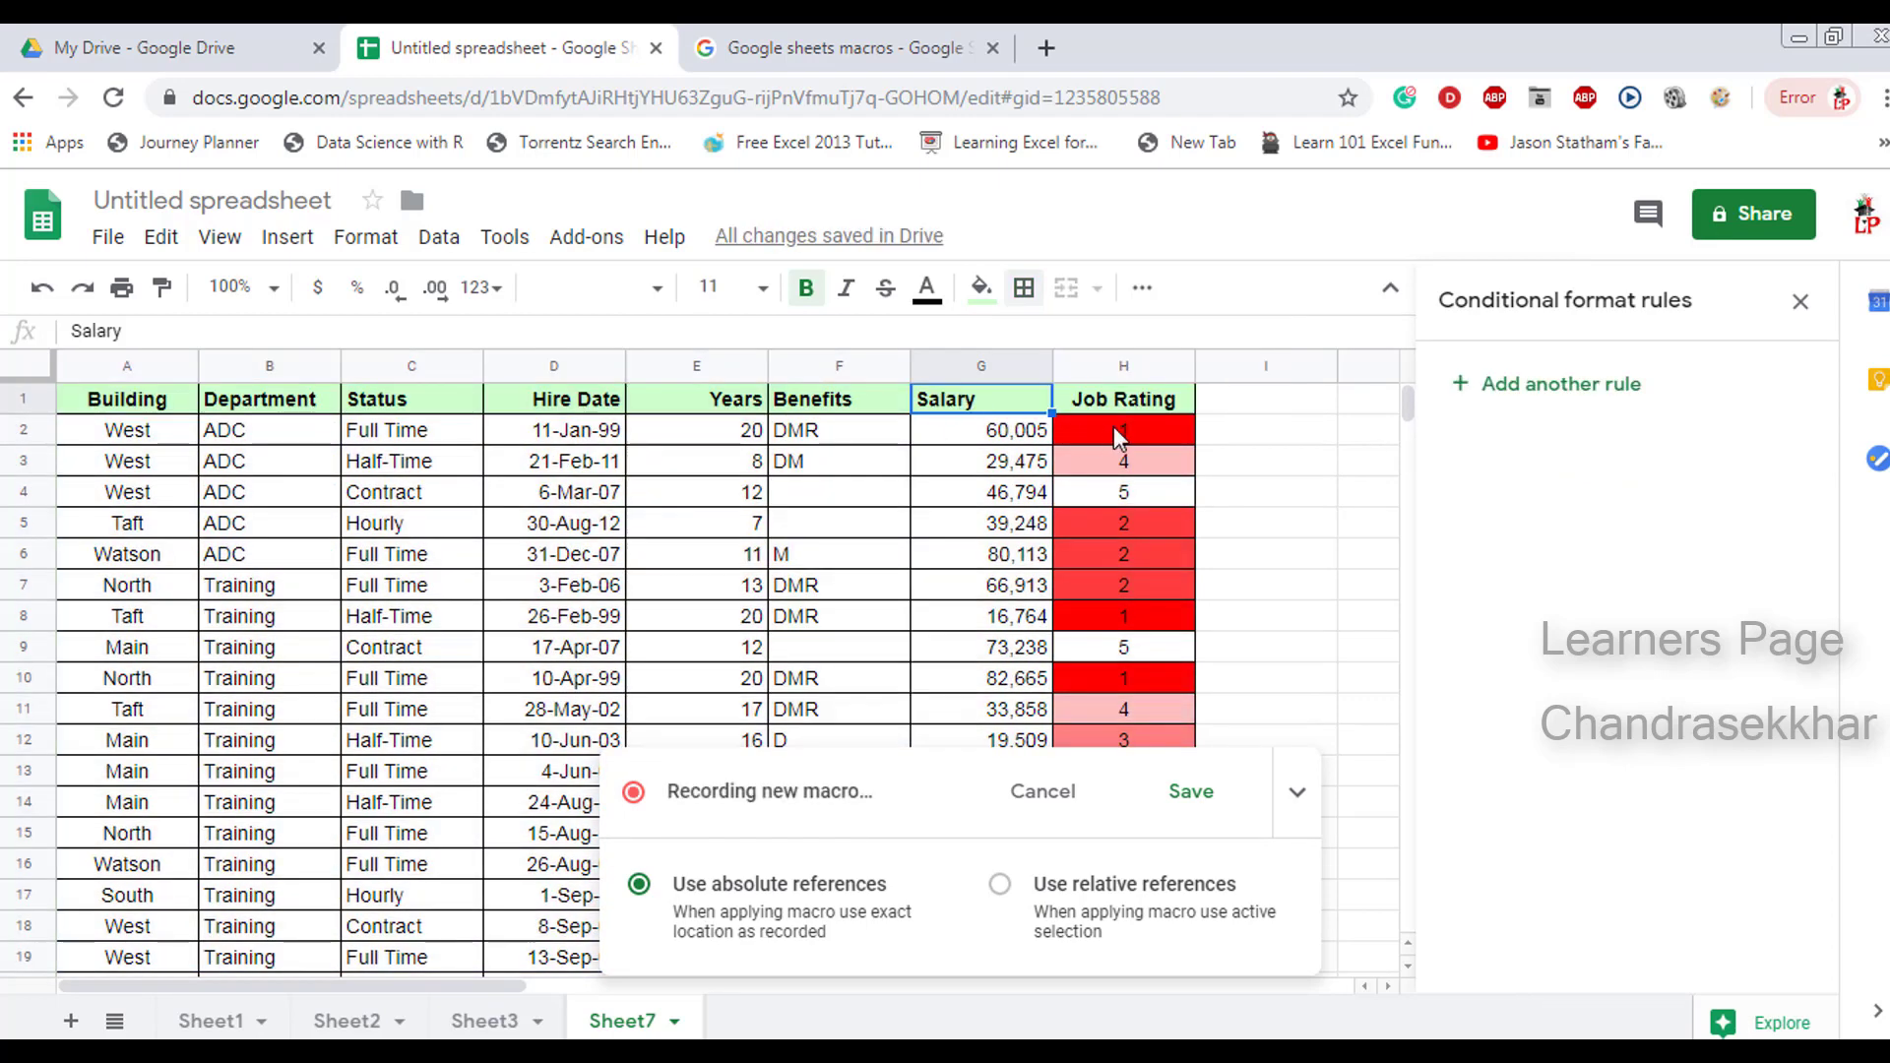
pyautogui.click(1119, 399)
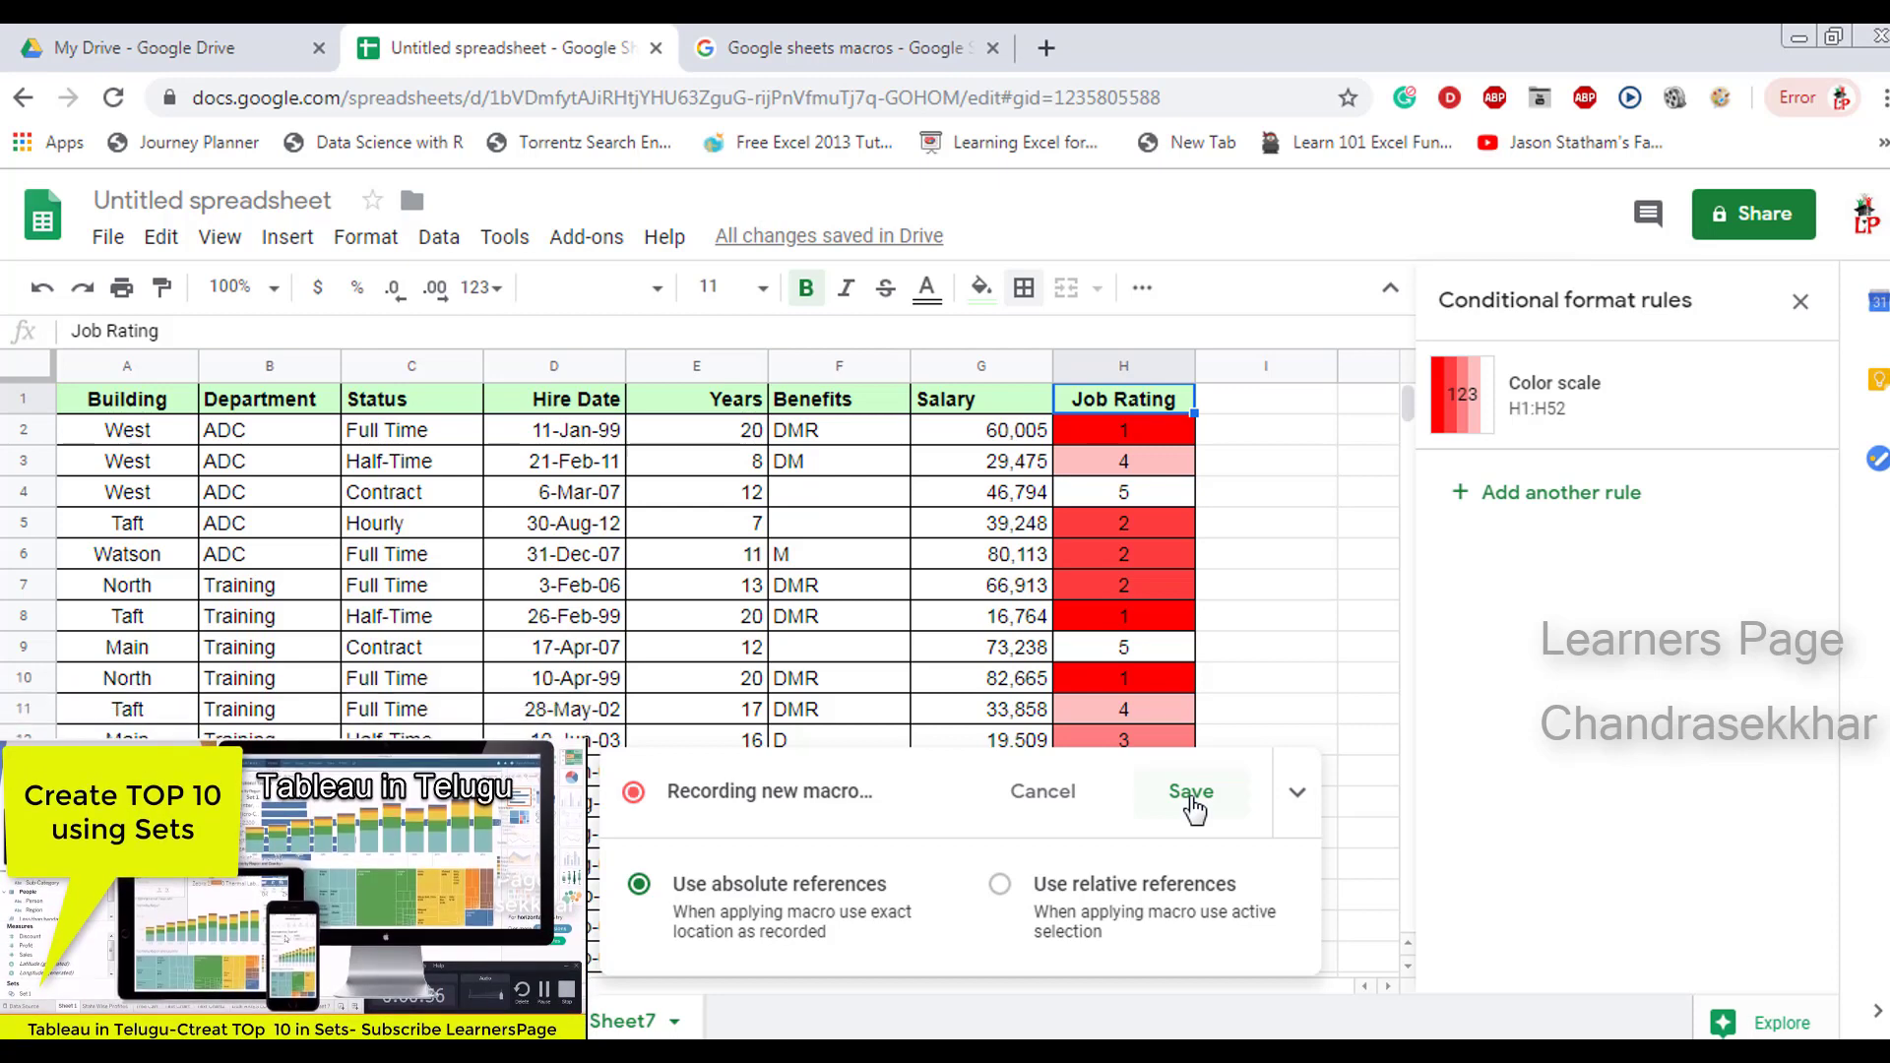
# Step: Save the recorded macro as RecordMacro and switch to Sheet3
pyautogui.click(1191, 796)
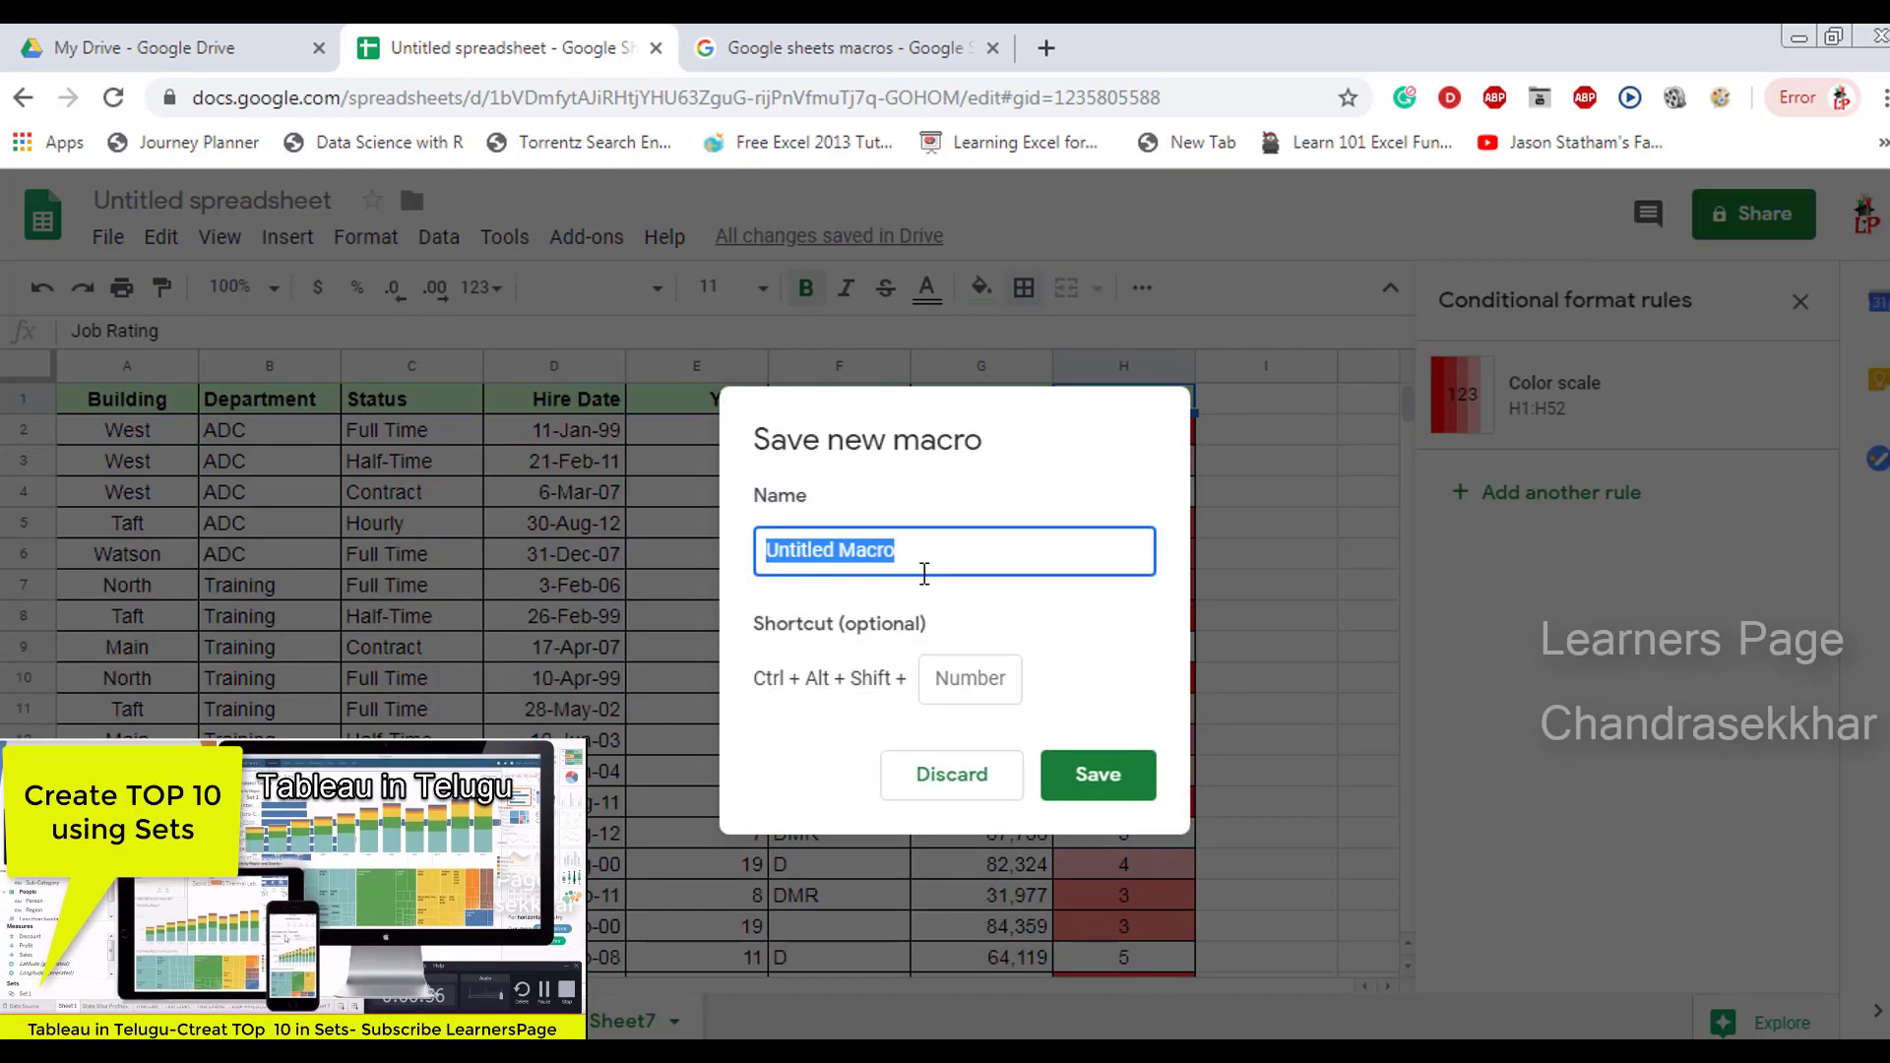
pyautogui.write('Reco')
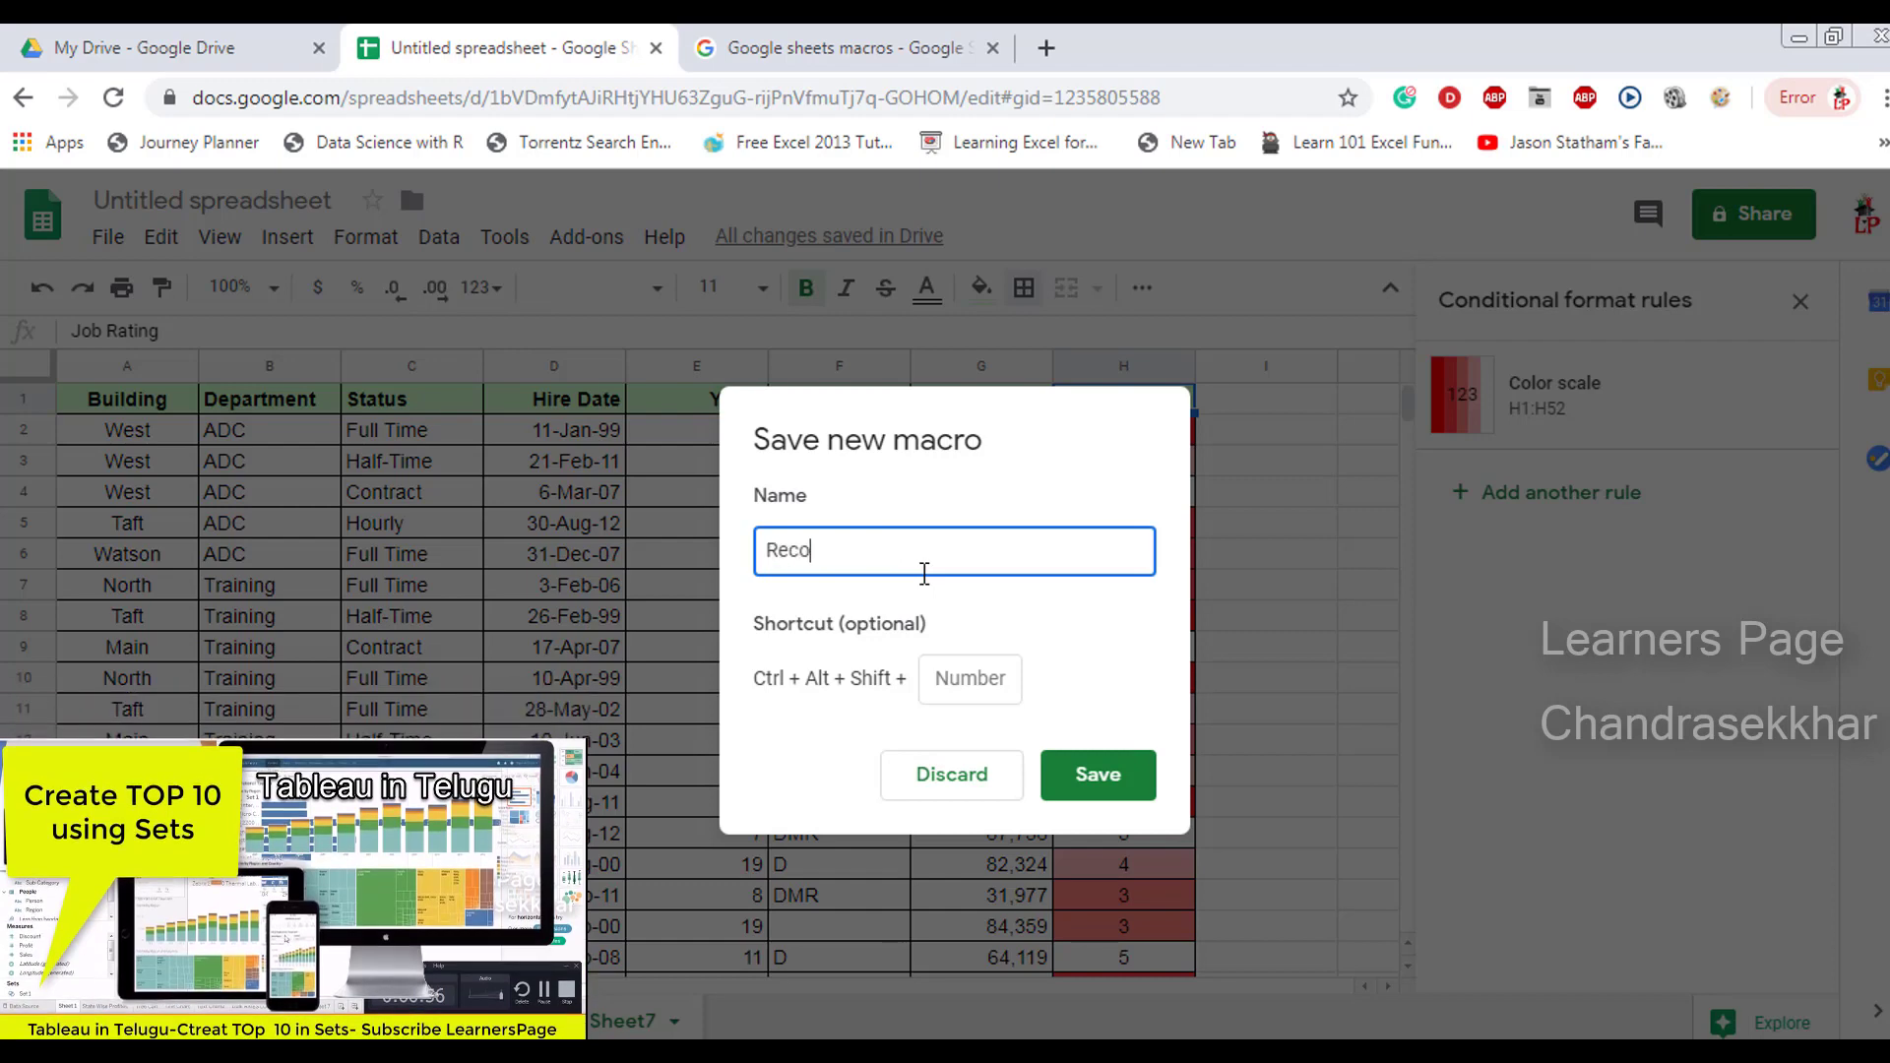
pyautogui.write('rd')
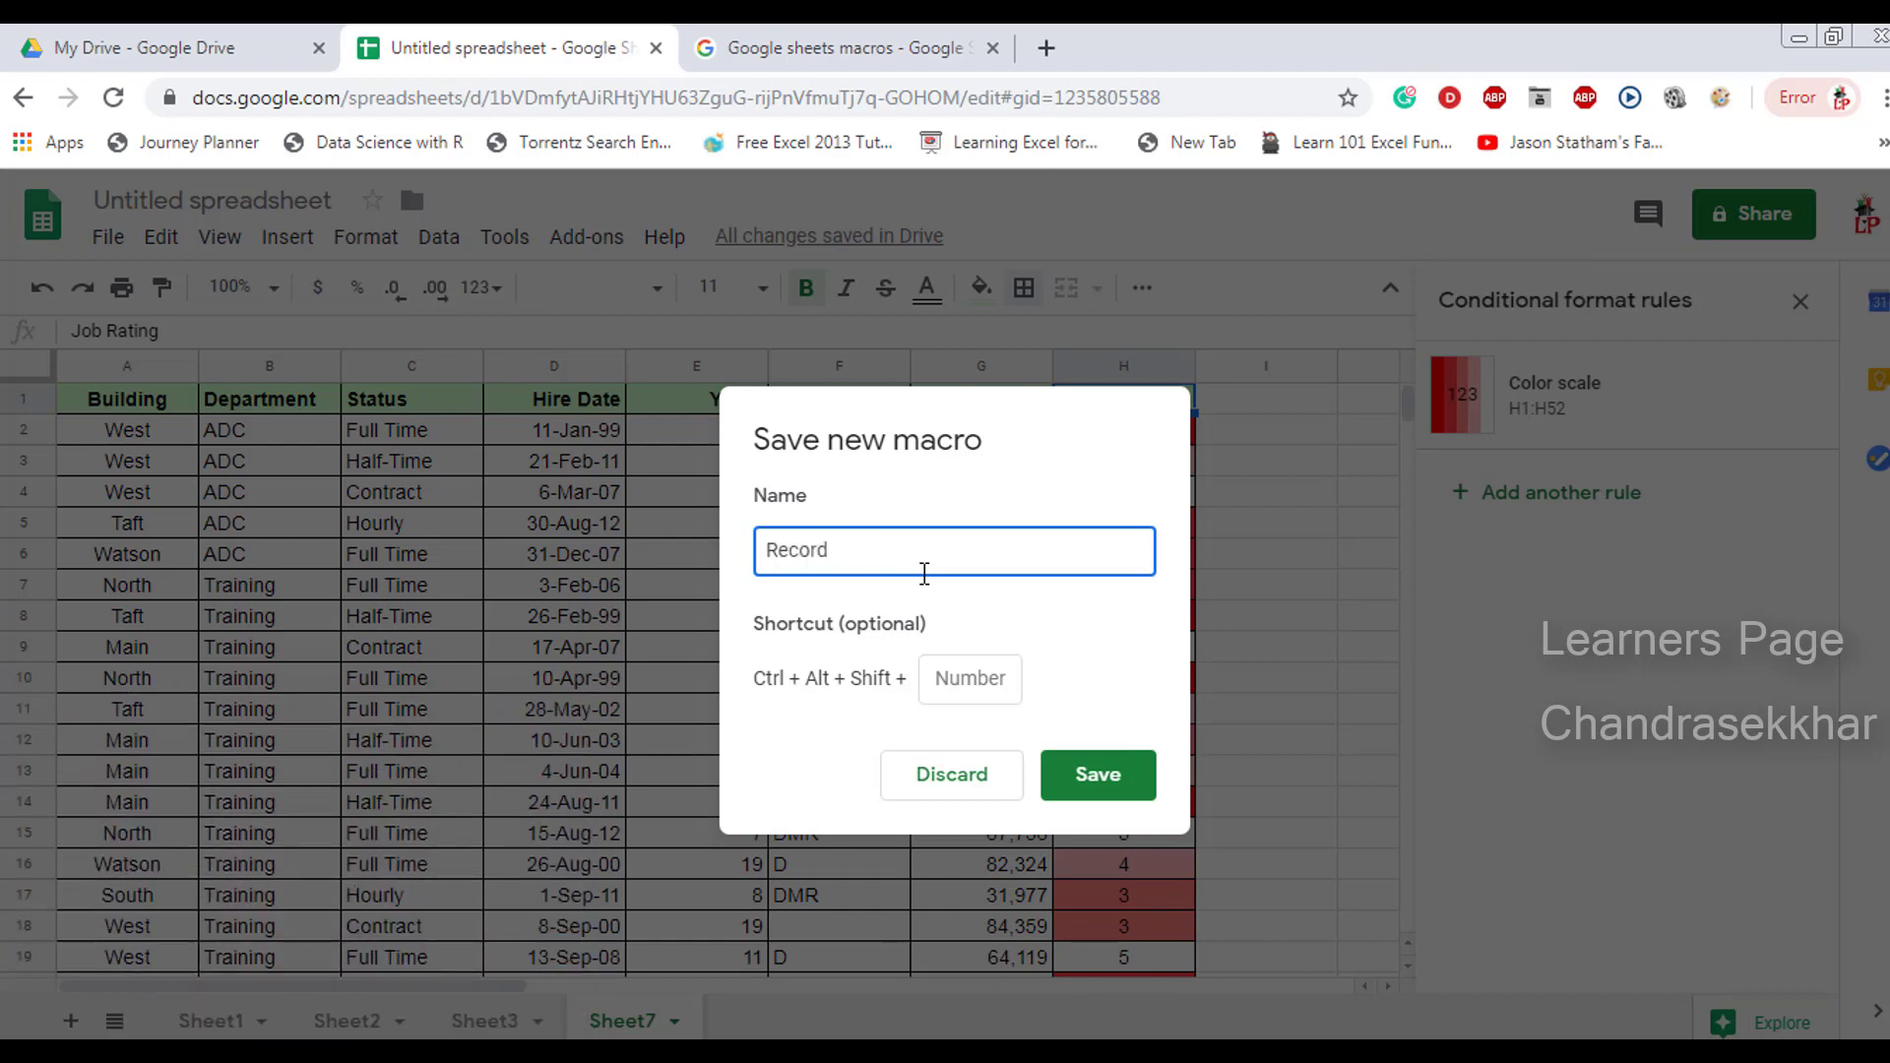
pyautogui.write('Macro')
pyautogui.doubleClick(829, 551)
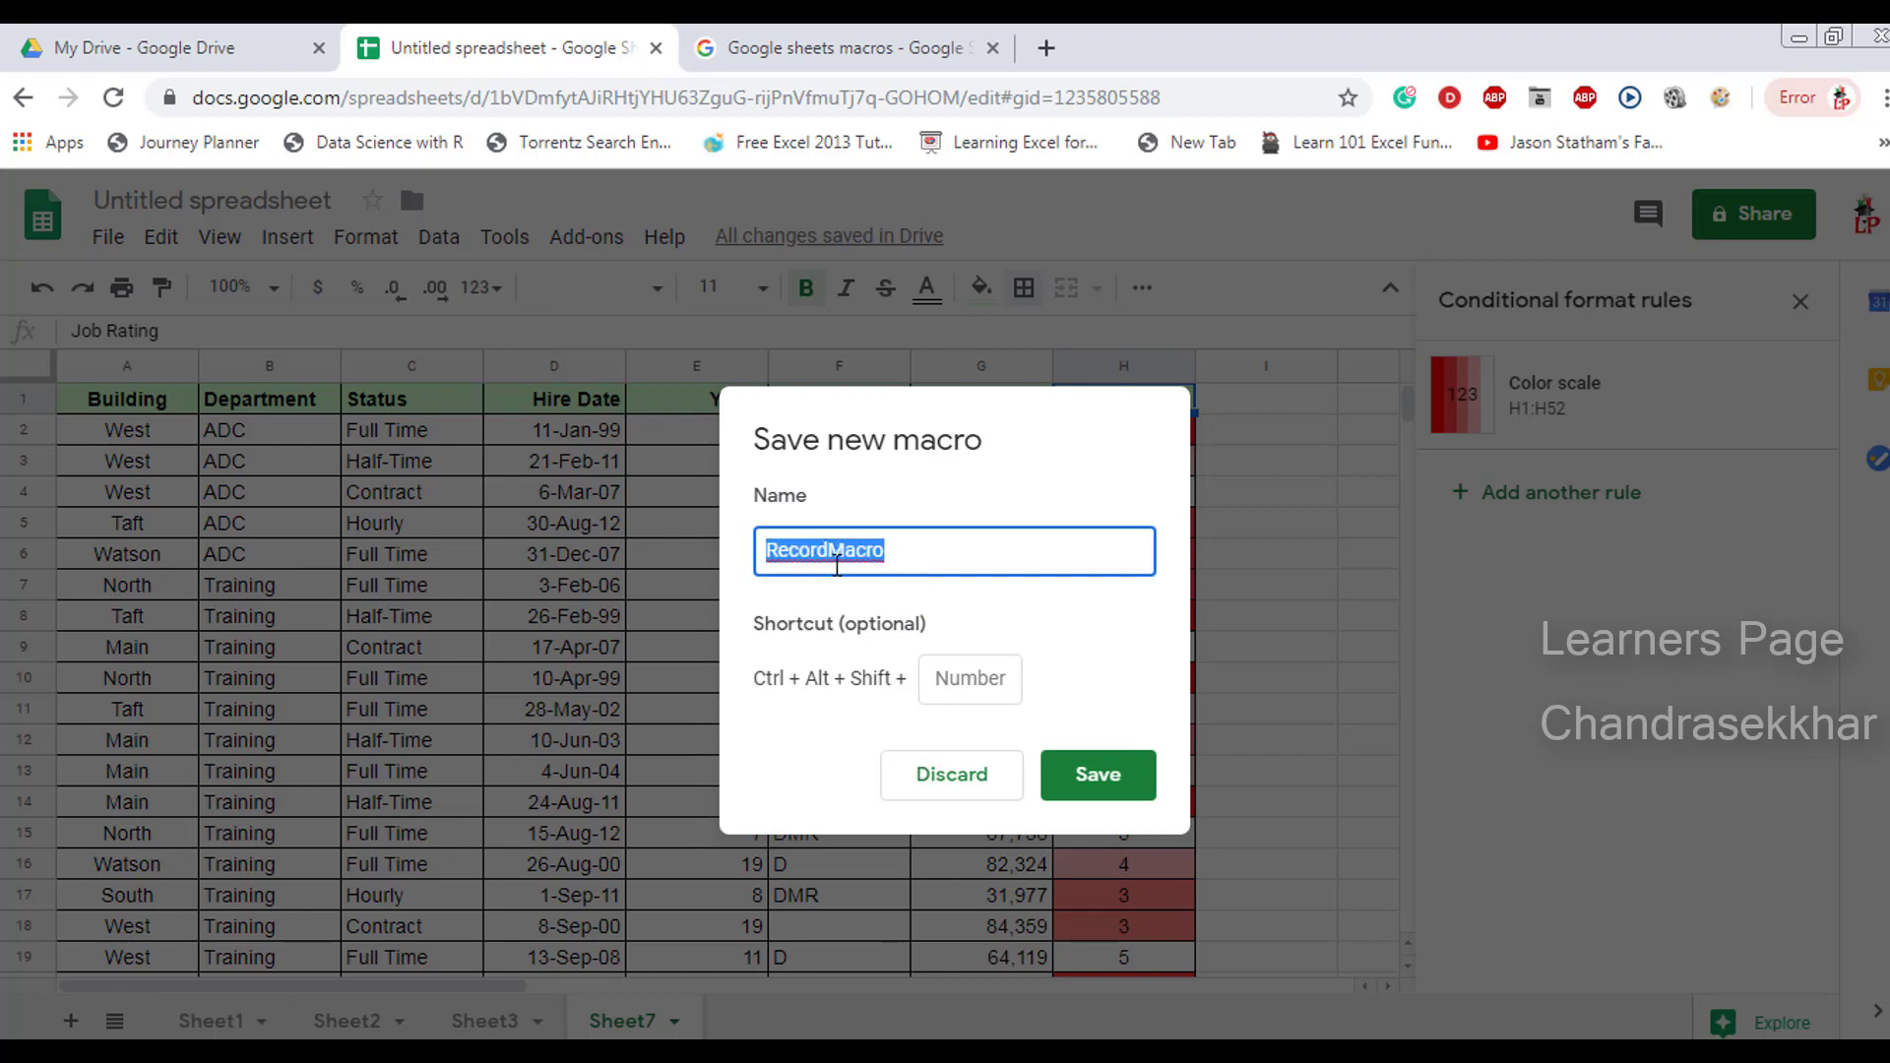
pyautogui.click(803, 554)
pyautogui.doubleClick(821, 559)
pyautogui.click(1086, 797)
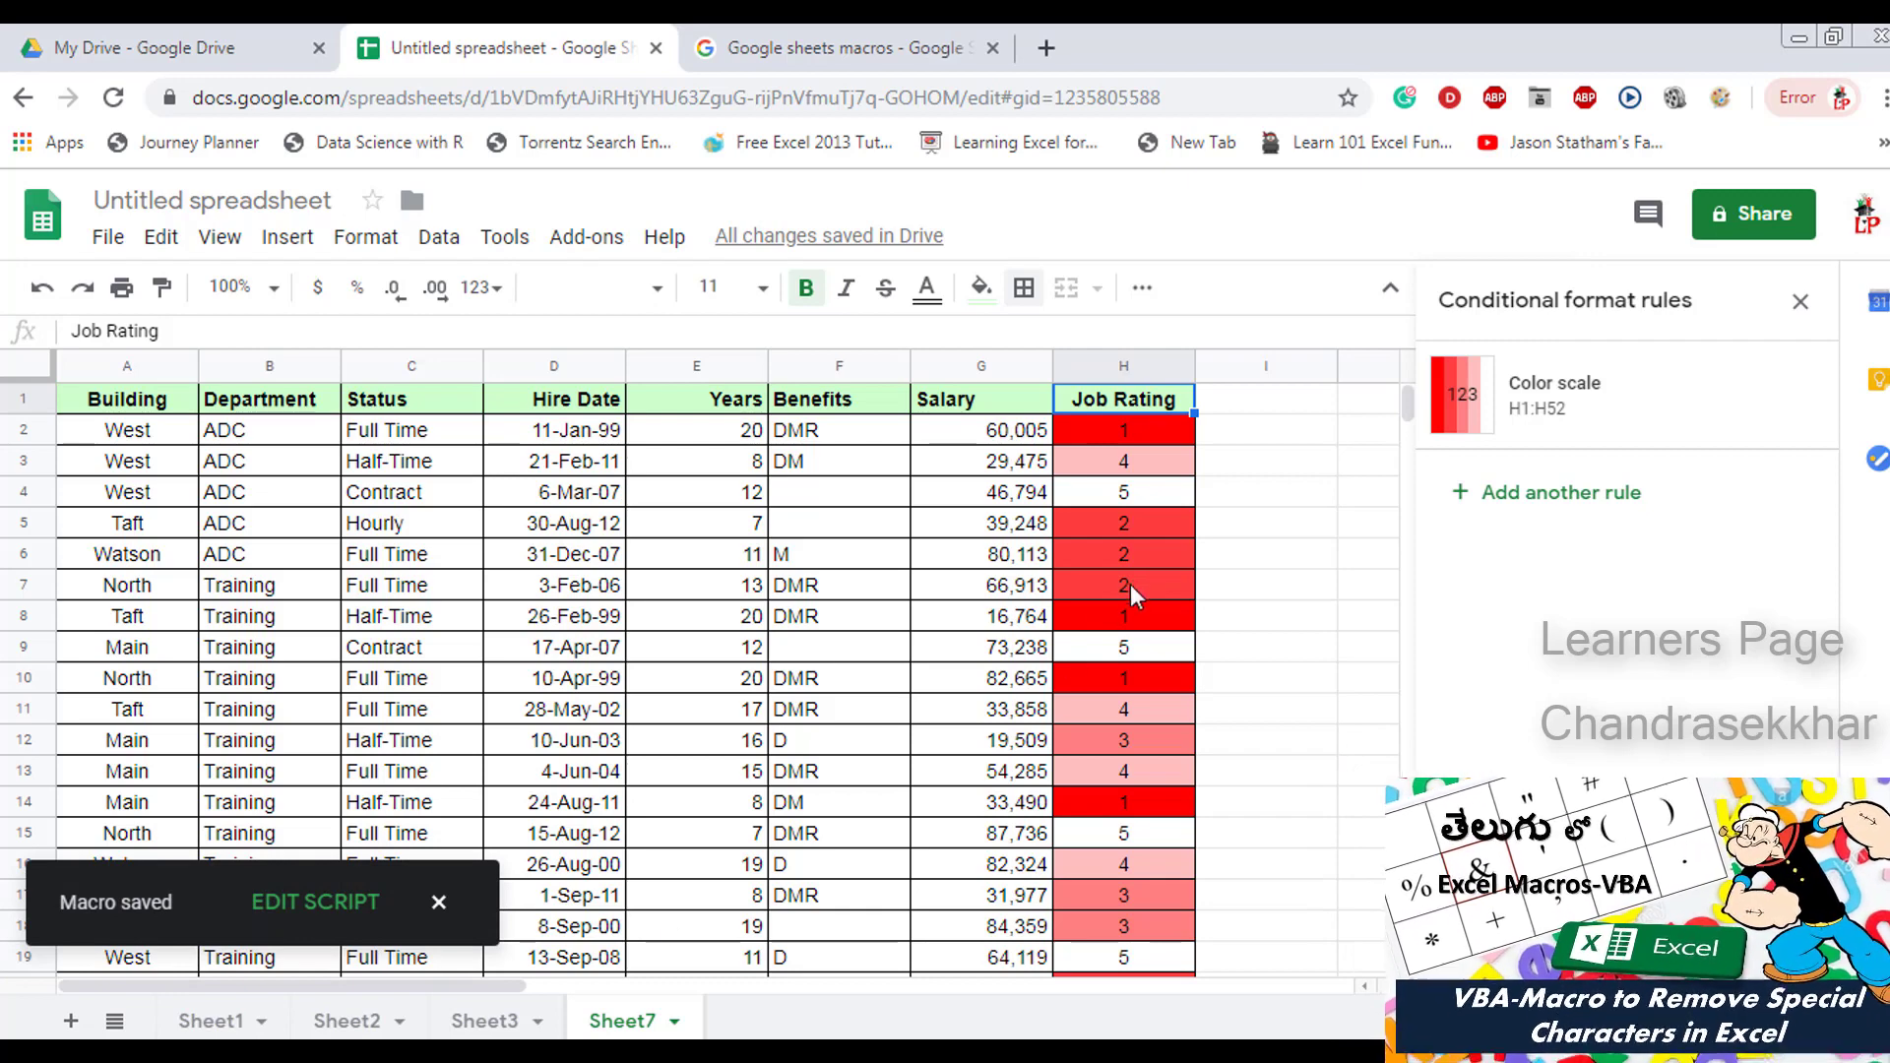
pyautogui.click(478, 1023)
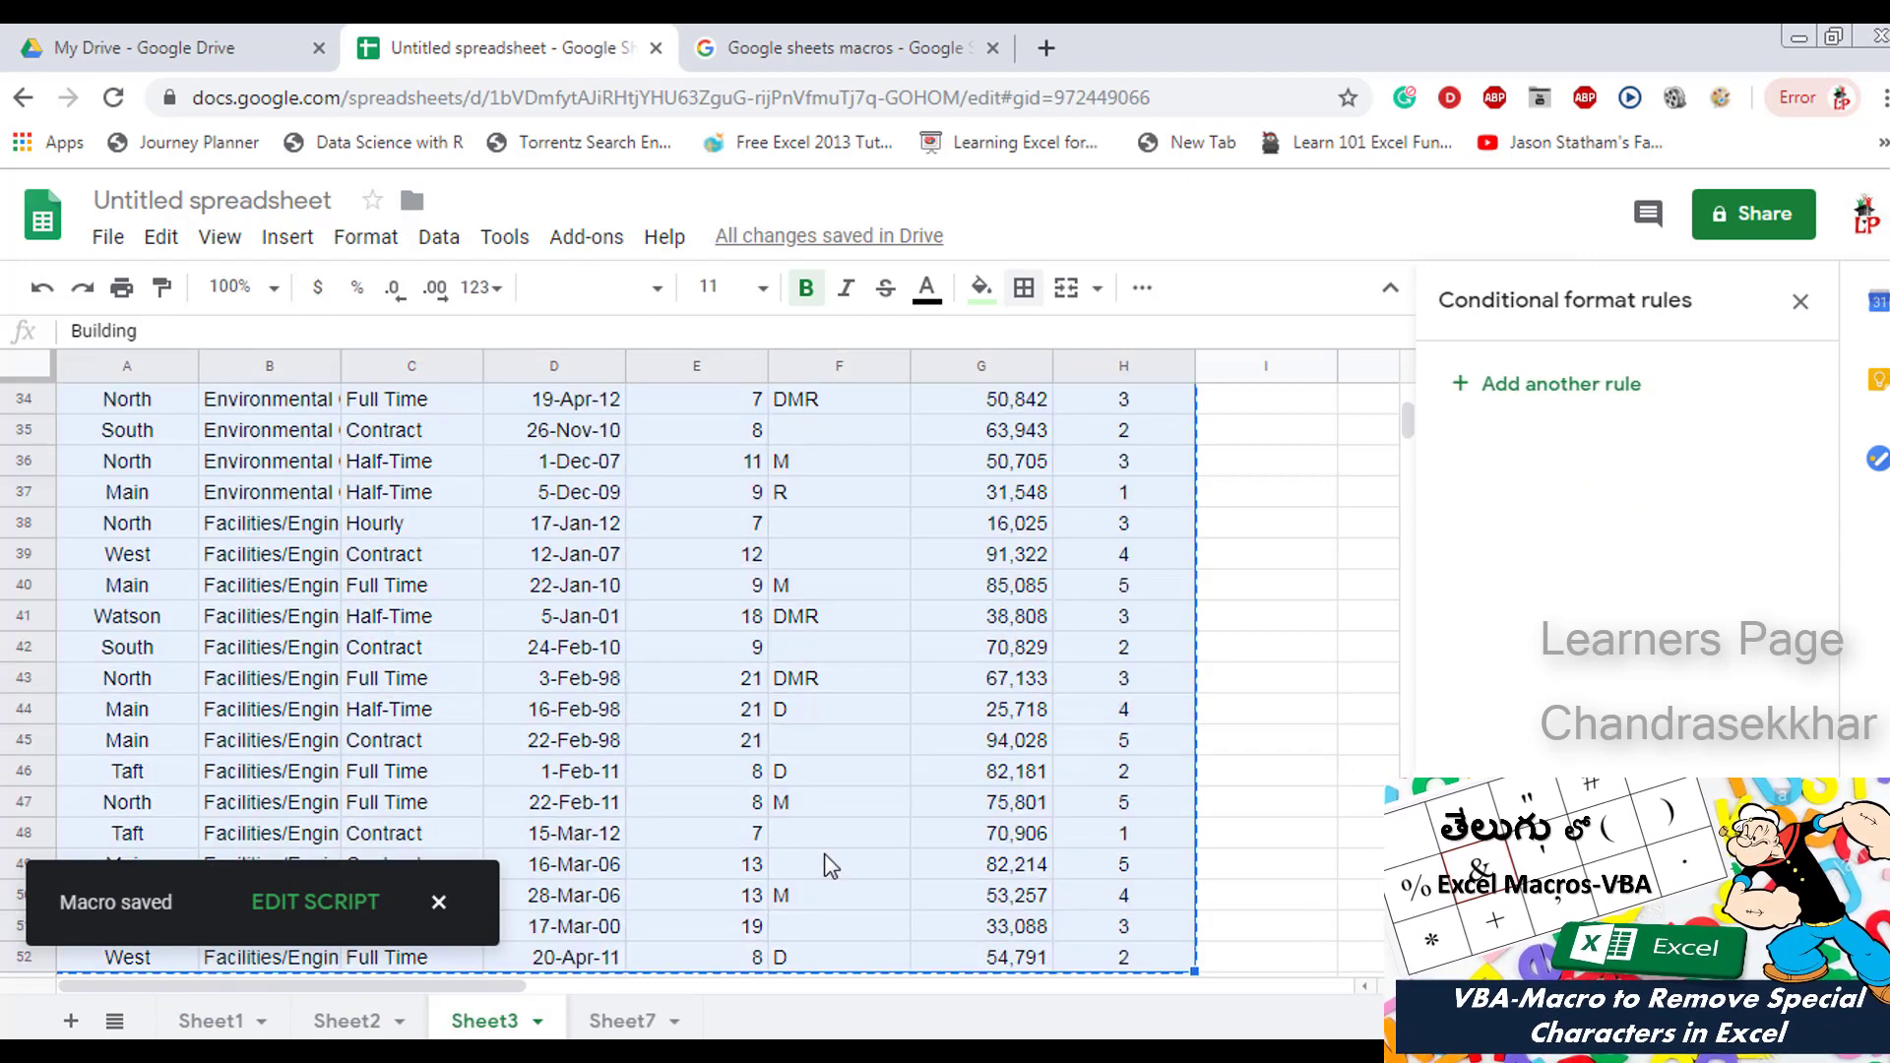
# Step: Close the conditional format rules, select J1, and start a new drawing
pyautogui.click(1255, 591)
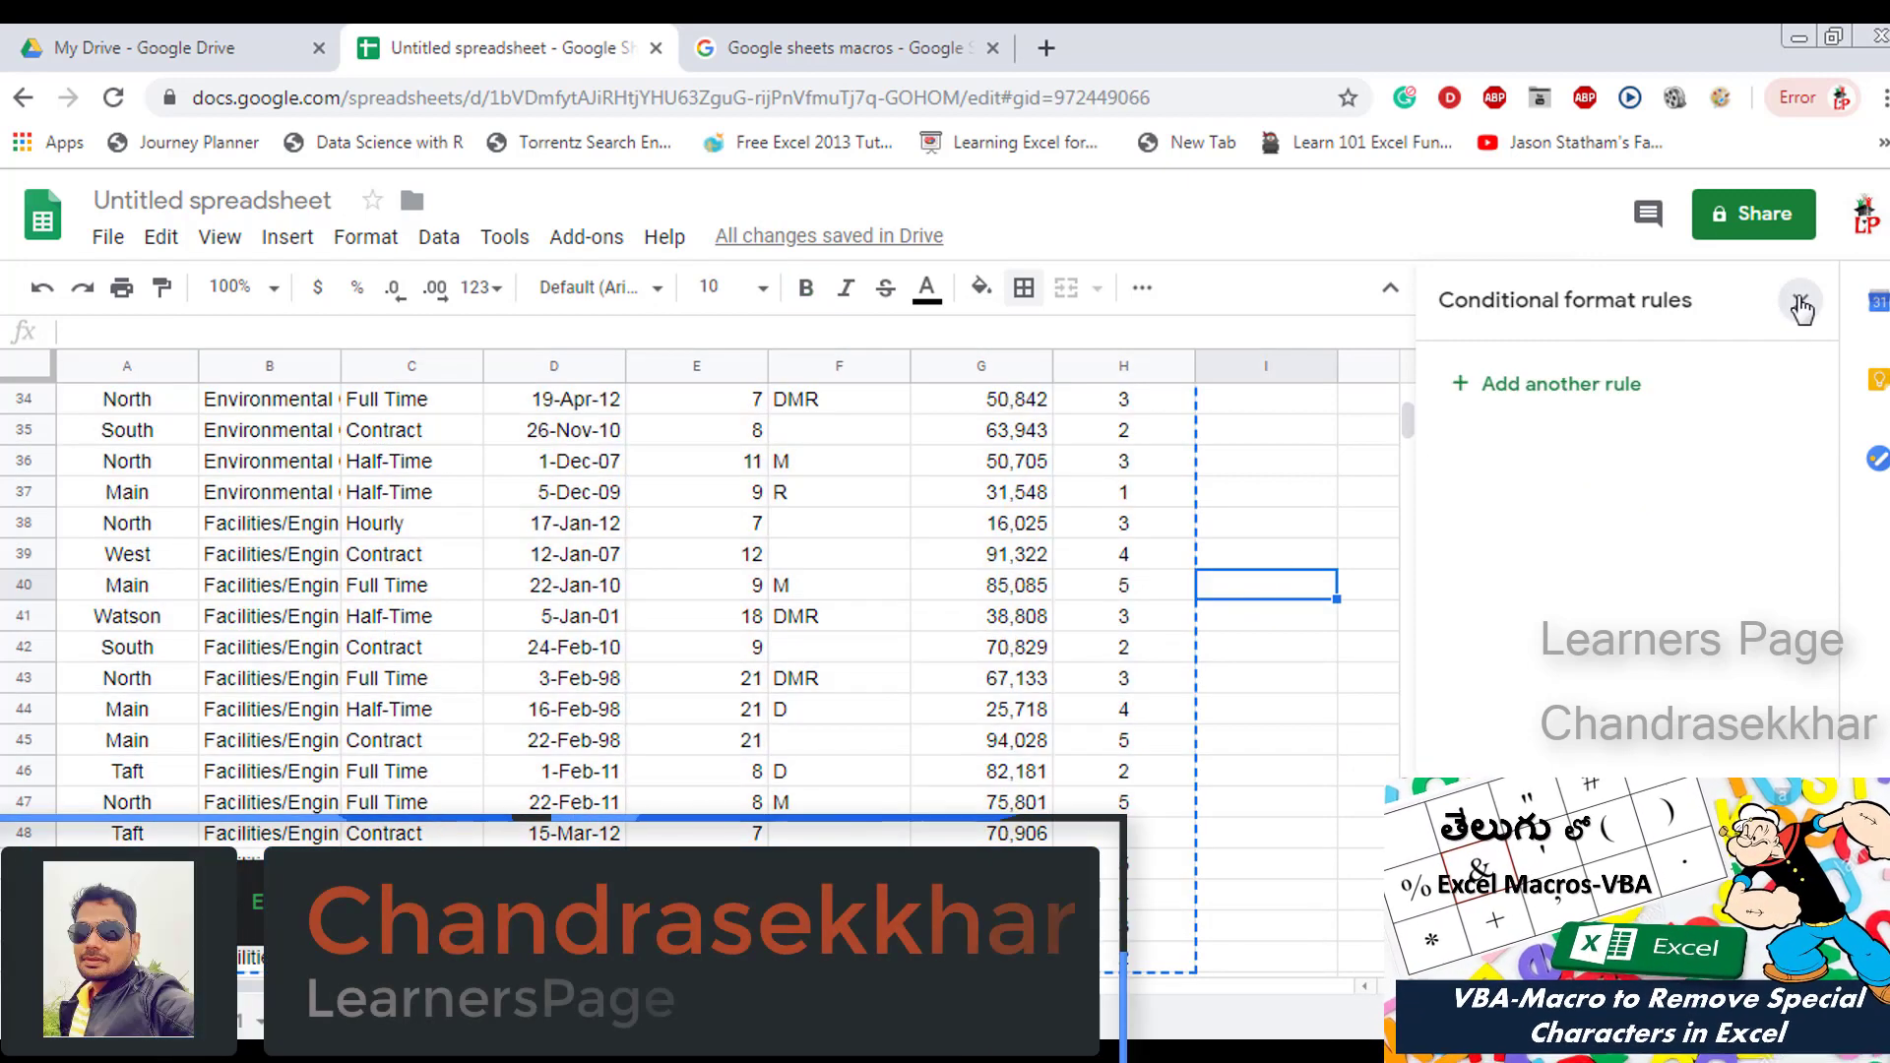
pyautogui.click(1800, 301)
pyautogui.click(1379, 403)
pyautogui.scroll(8, 1447, 492)
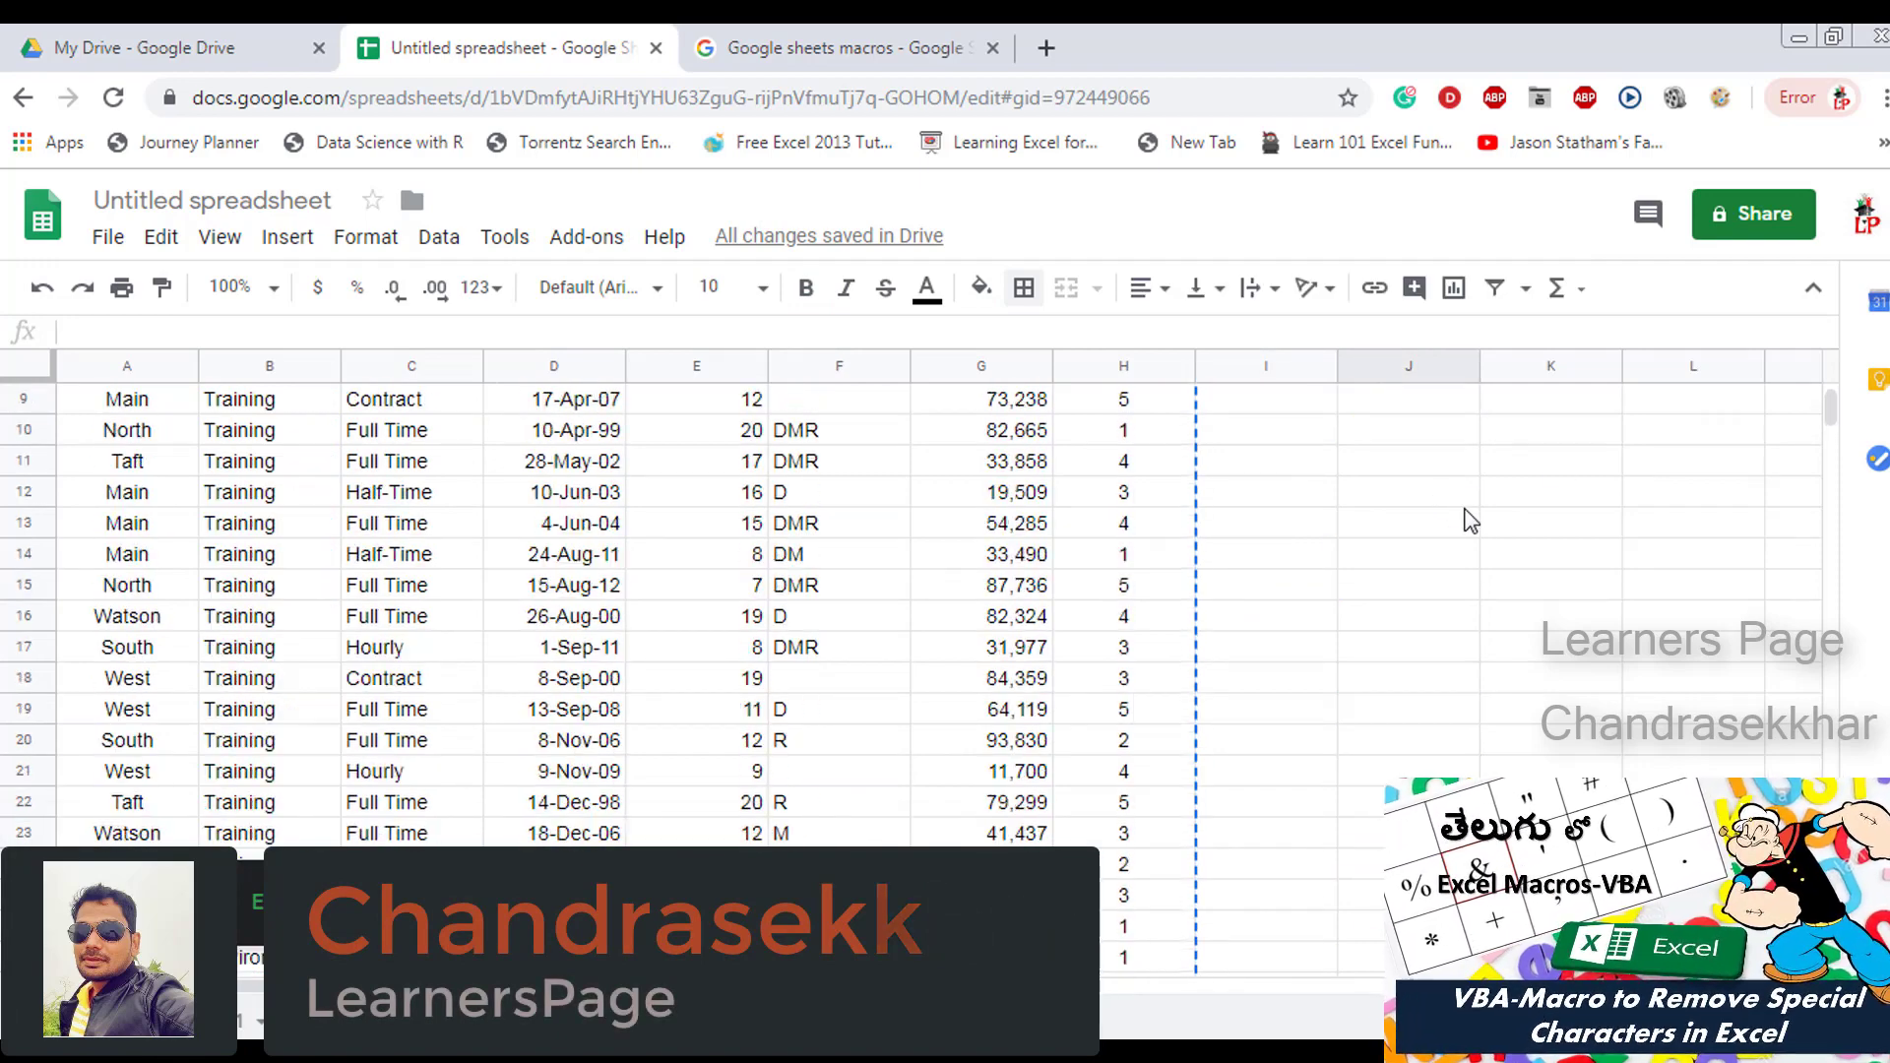
pyautogui.scroll(3, 1466, 520)
pyautogui.hotkey('ctrl', 'Up')
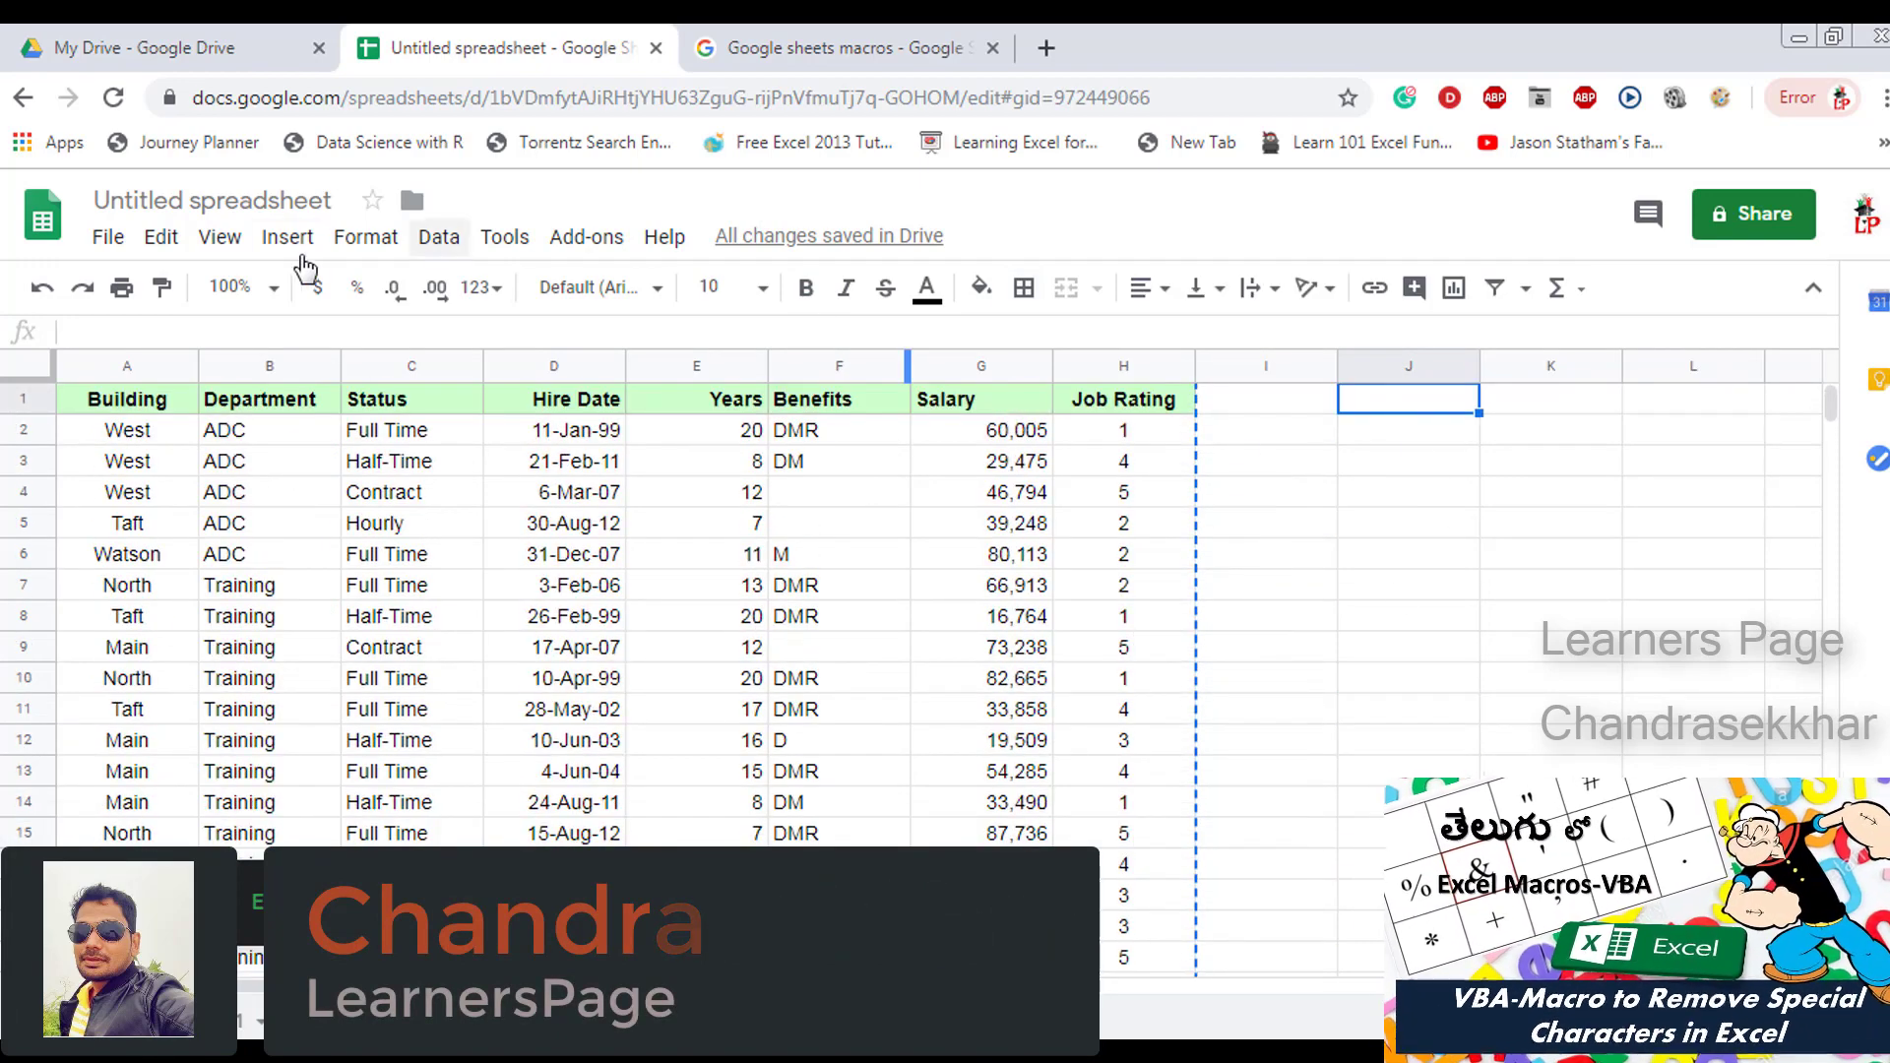
pyautogui.click(287, 237)
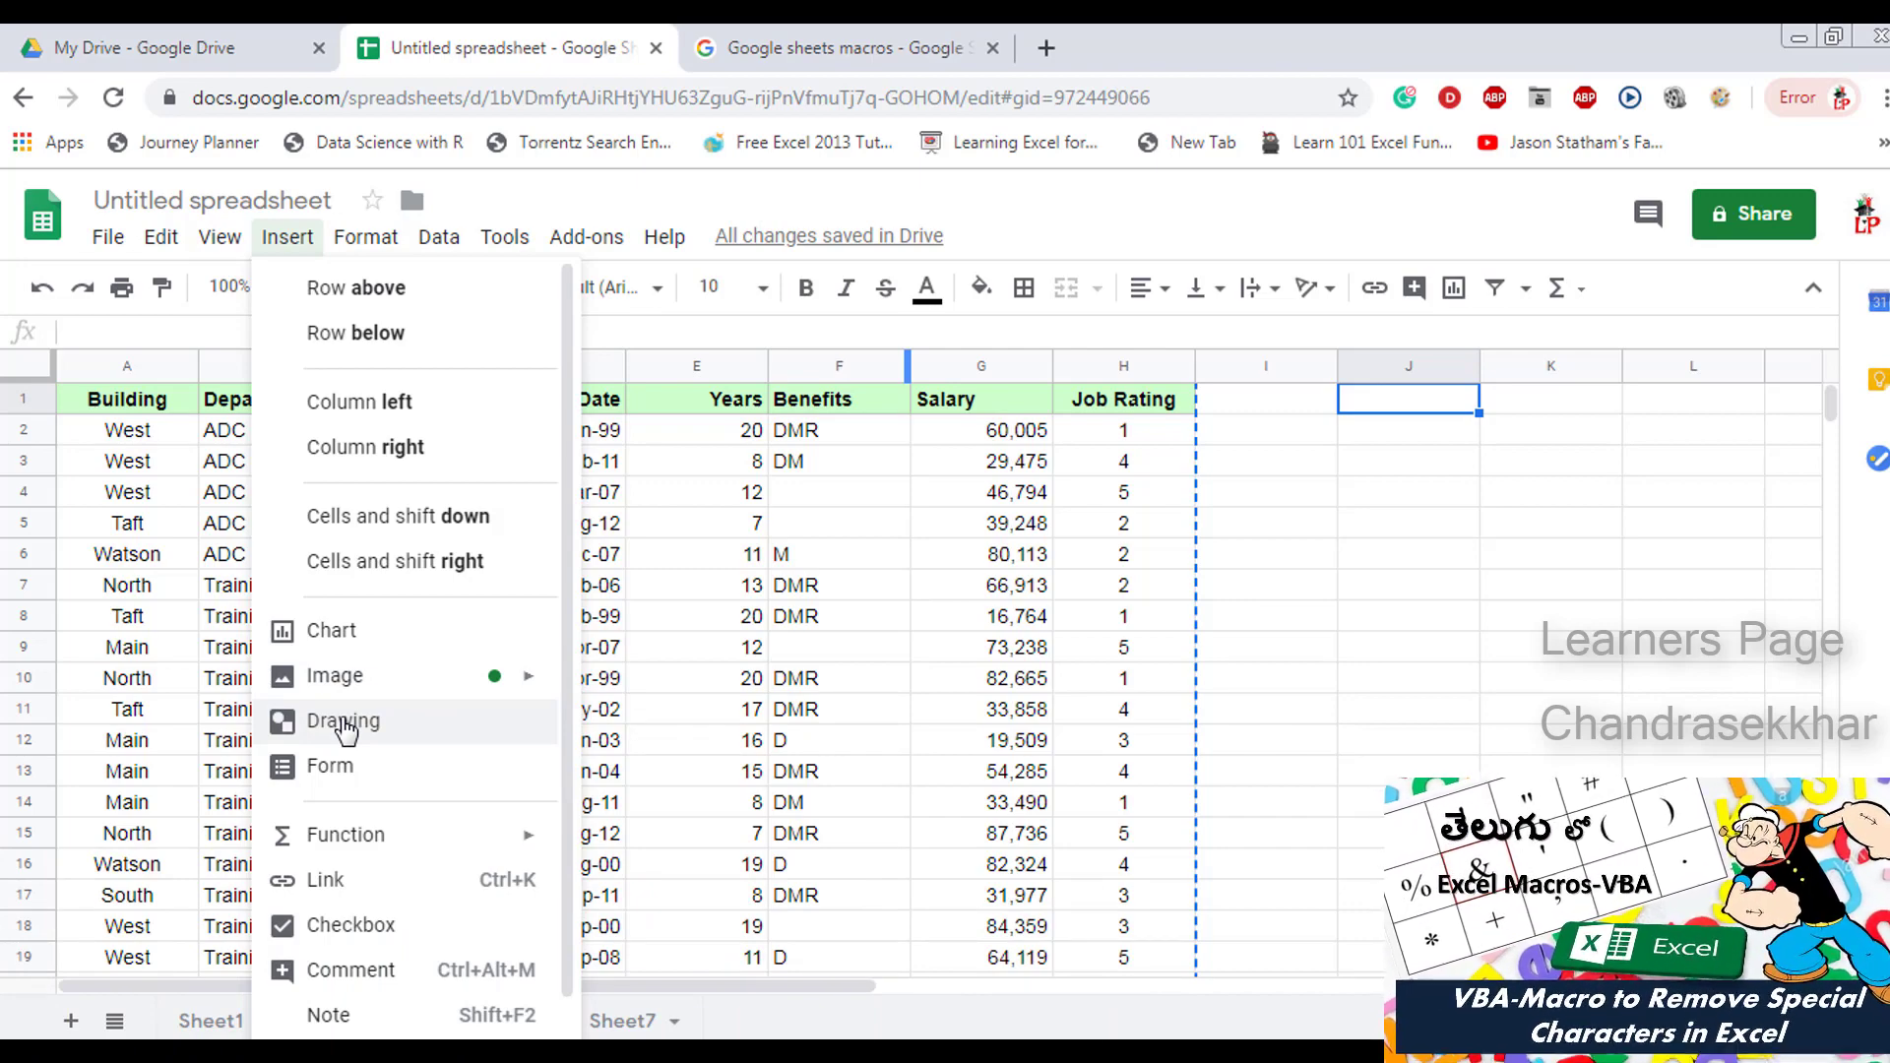
pyautogui.click(344, 726)
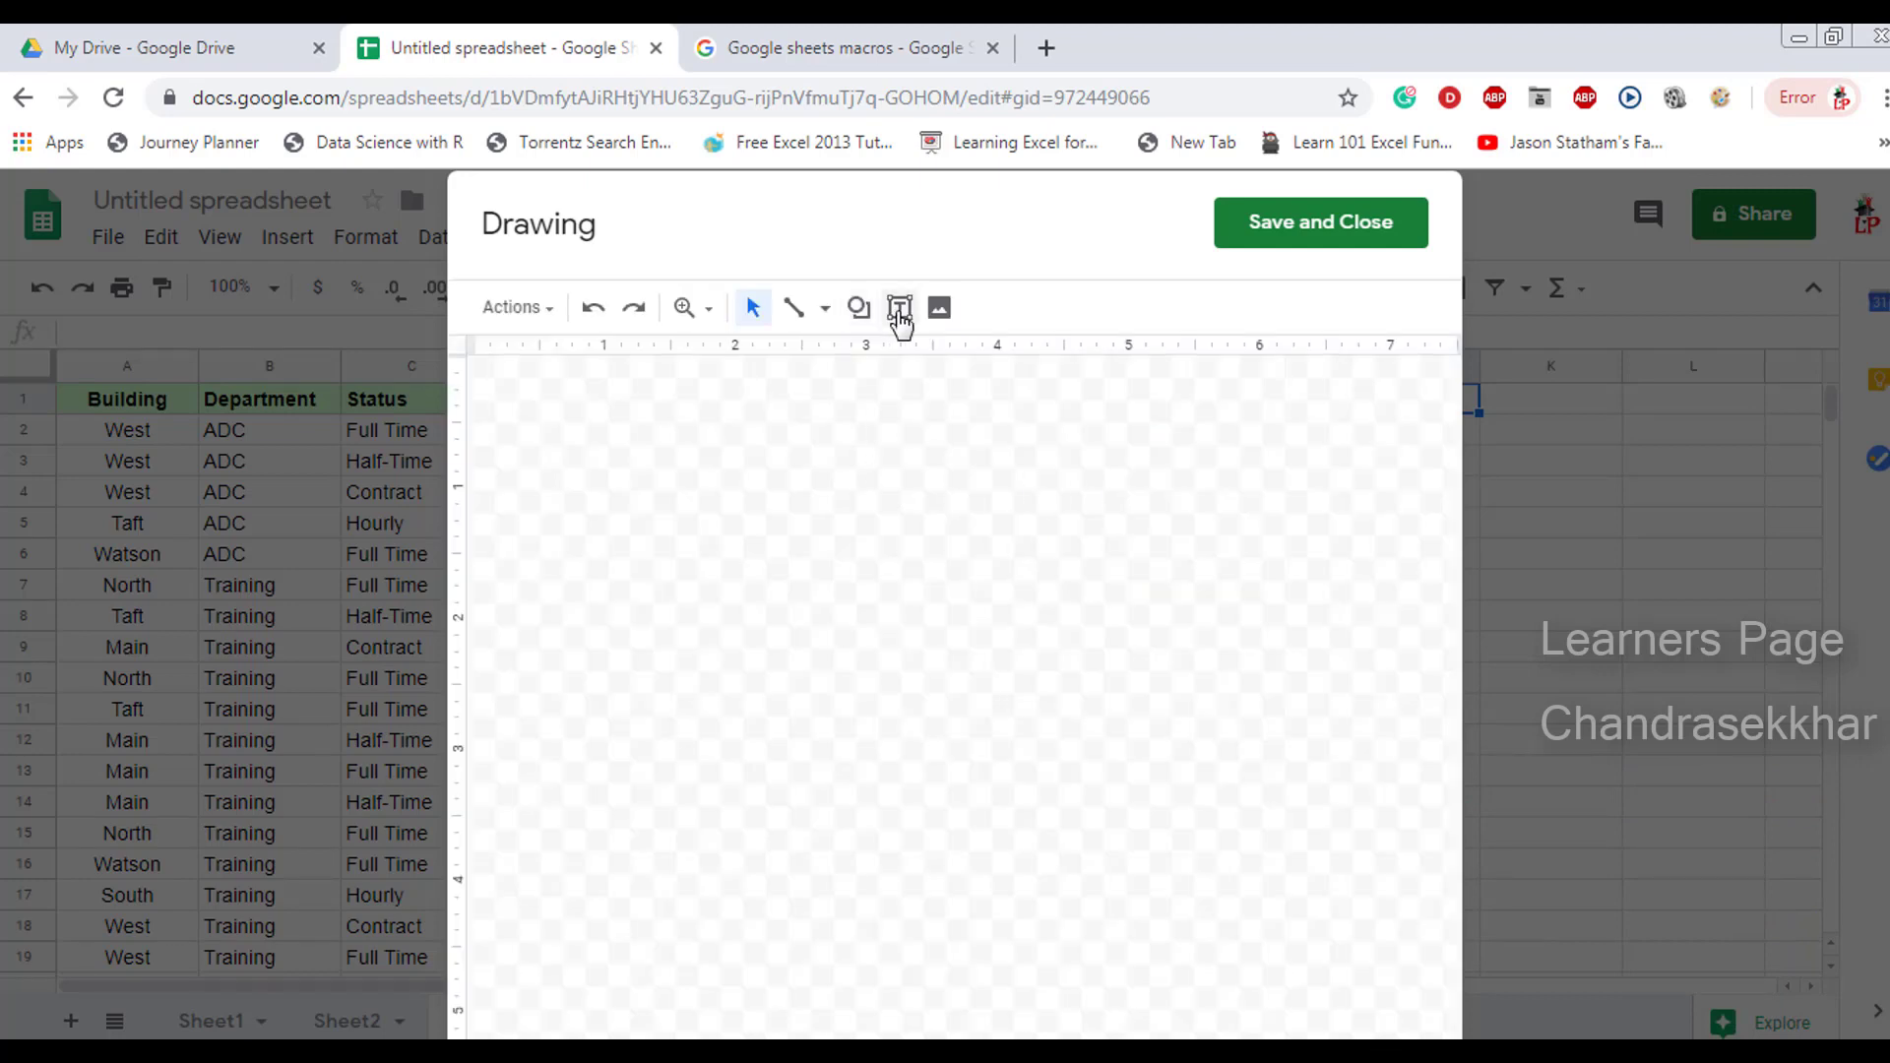
# Step: Draw a rounded rectangle filled with red on the drawing canvas
pyautogui.click(860, 308)
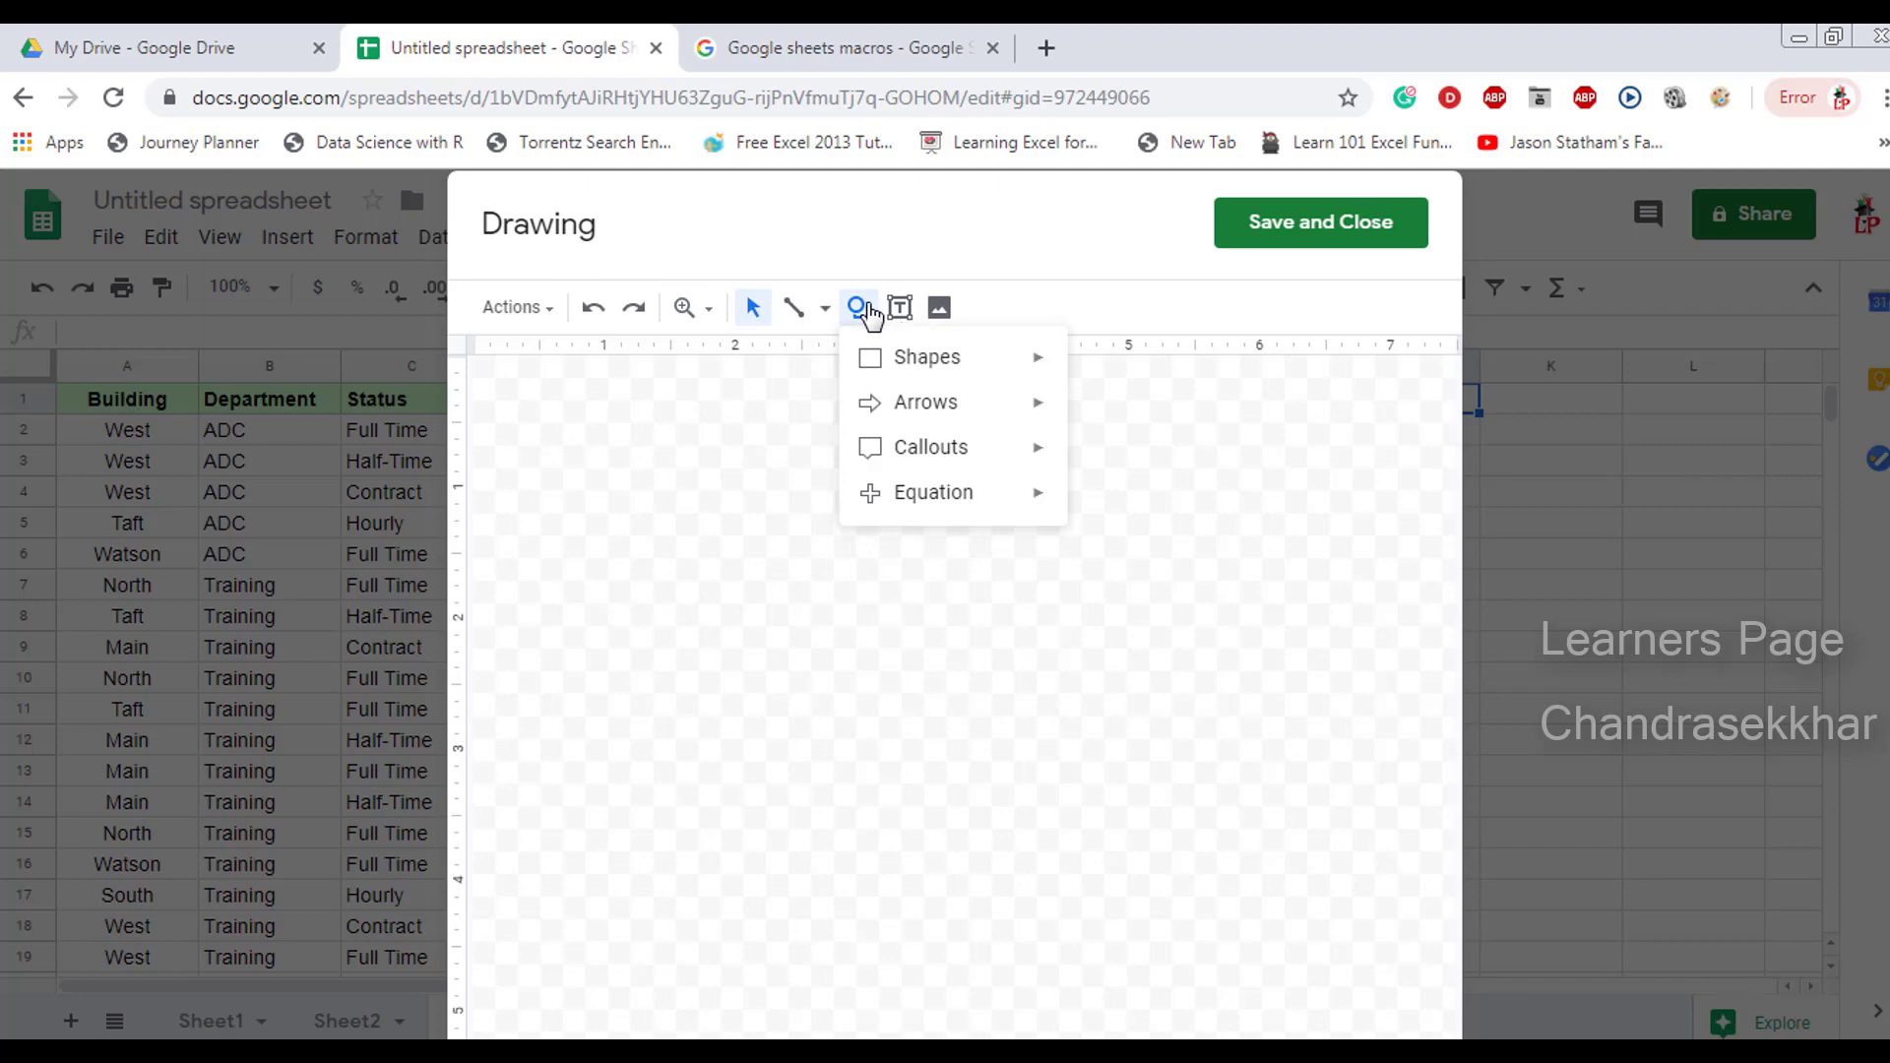
pyautogui.moveTo(927, 357)
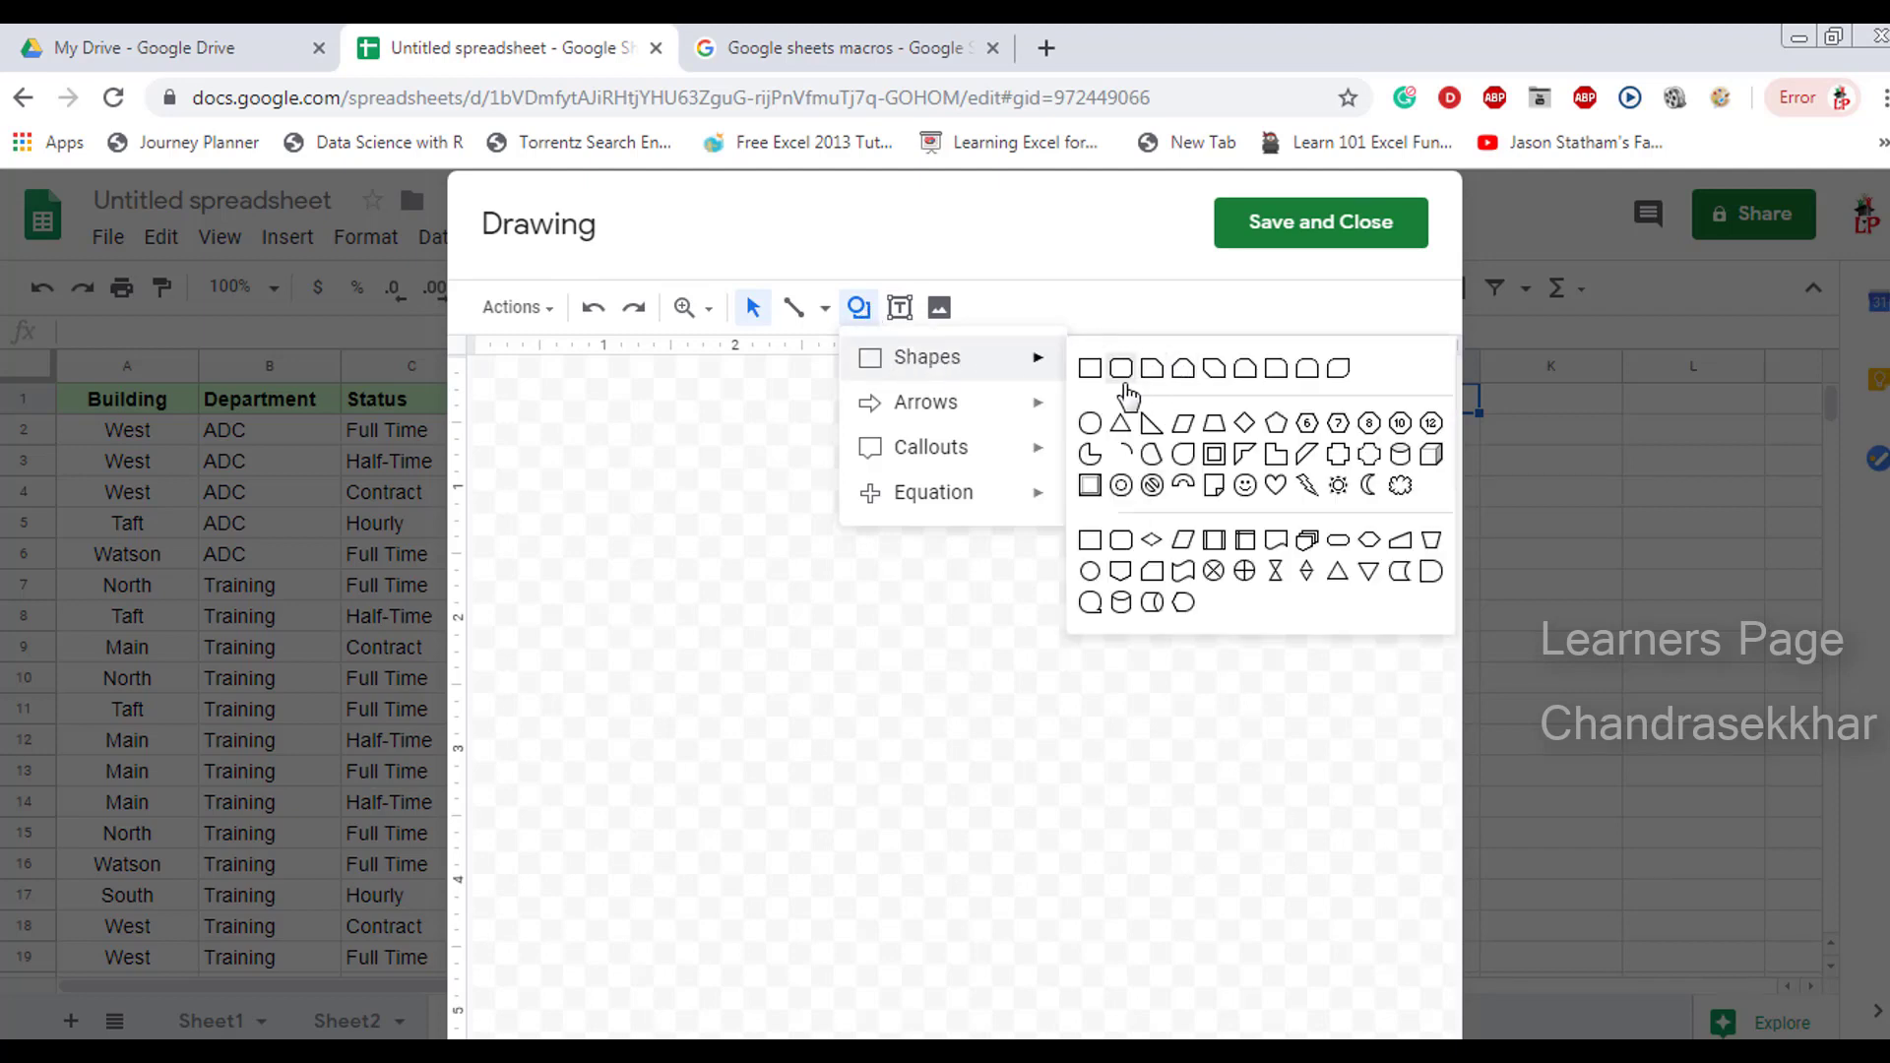
pyautogui.click(1121, 369)
pyautogui.moveTo(668, 437)
pyautogui.mouseDown()
pyautogui.moveTo(816, 481)
pyautogui.moveTo(815, 502)
pyautogui.mouseUp()
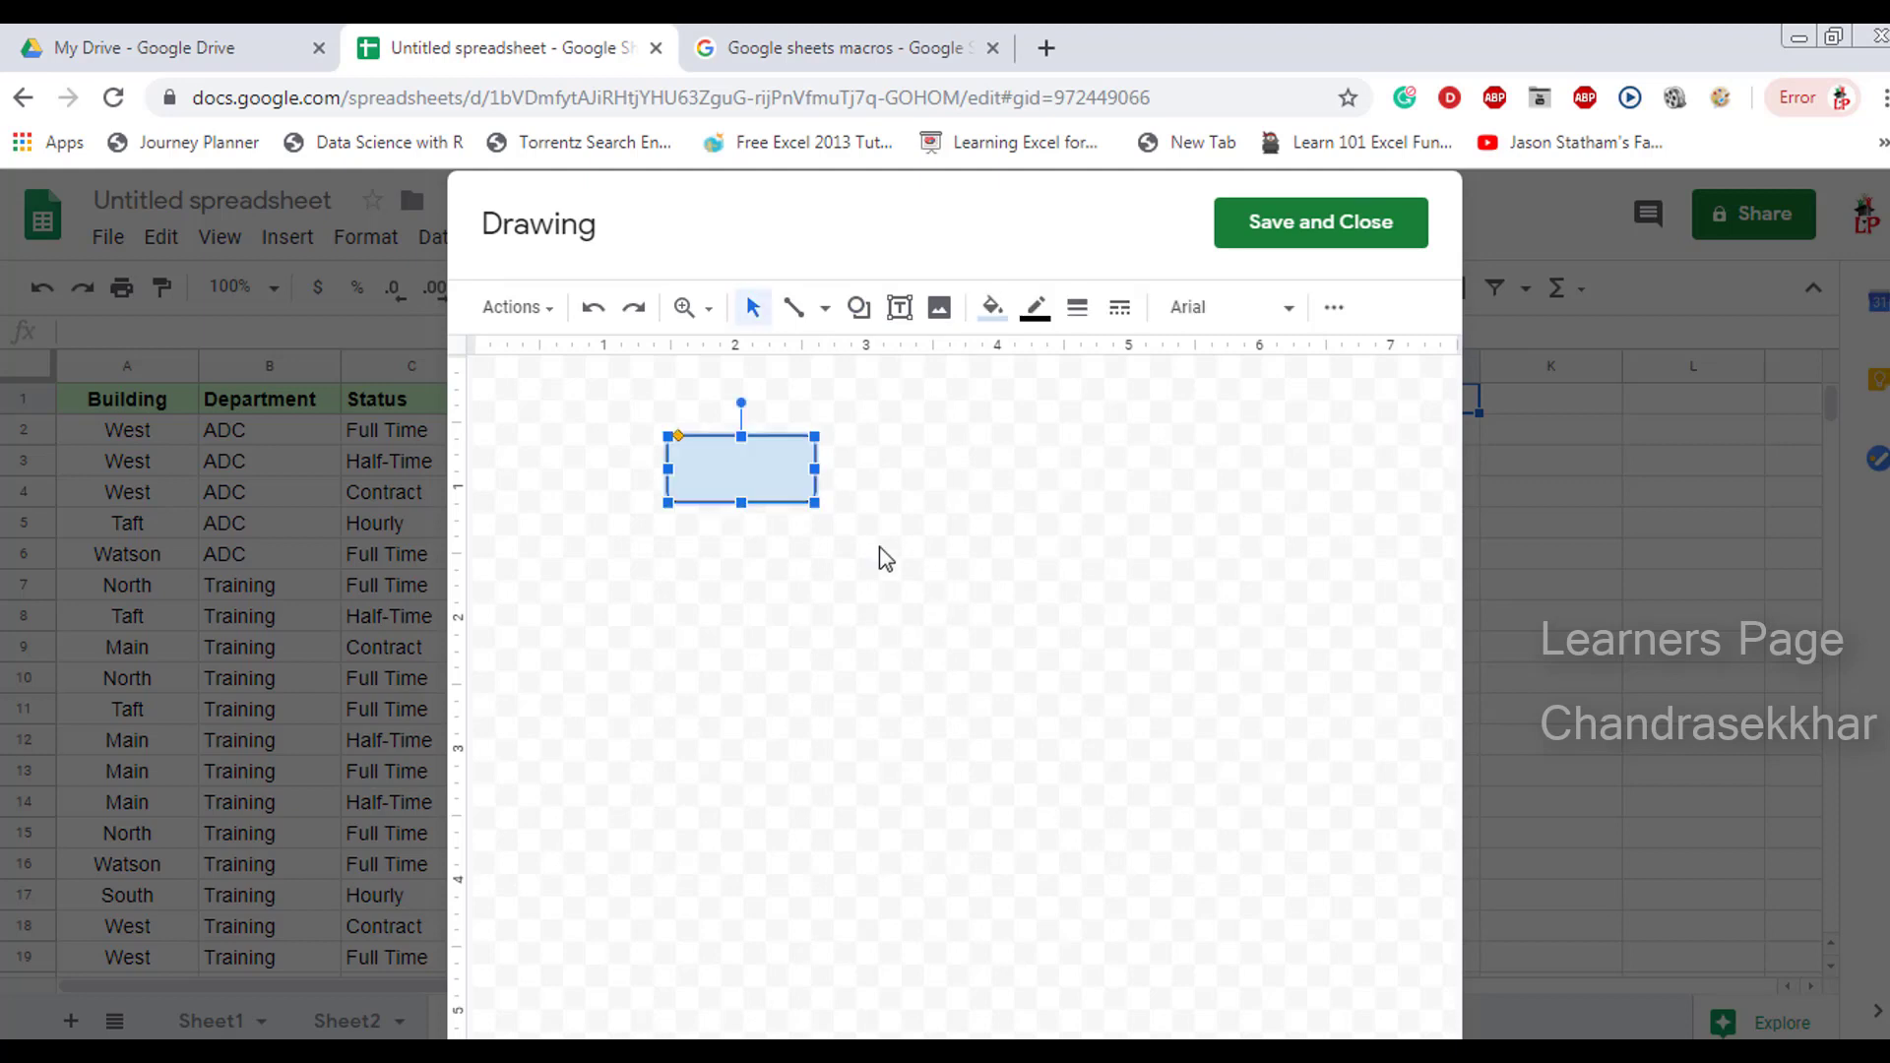
pyautogui.click(993, 308)
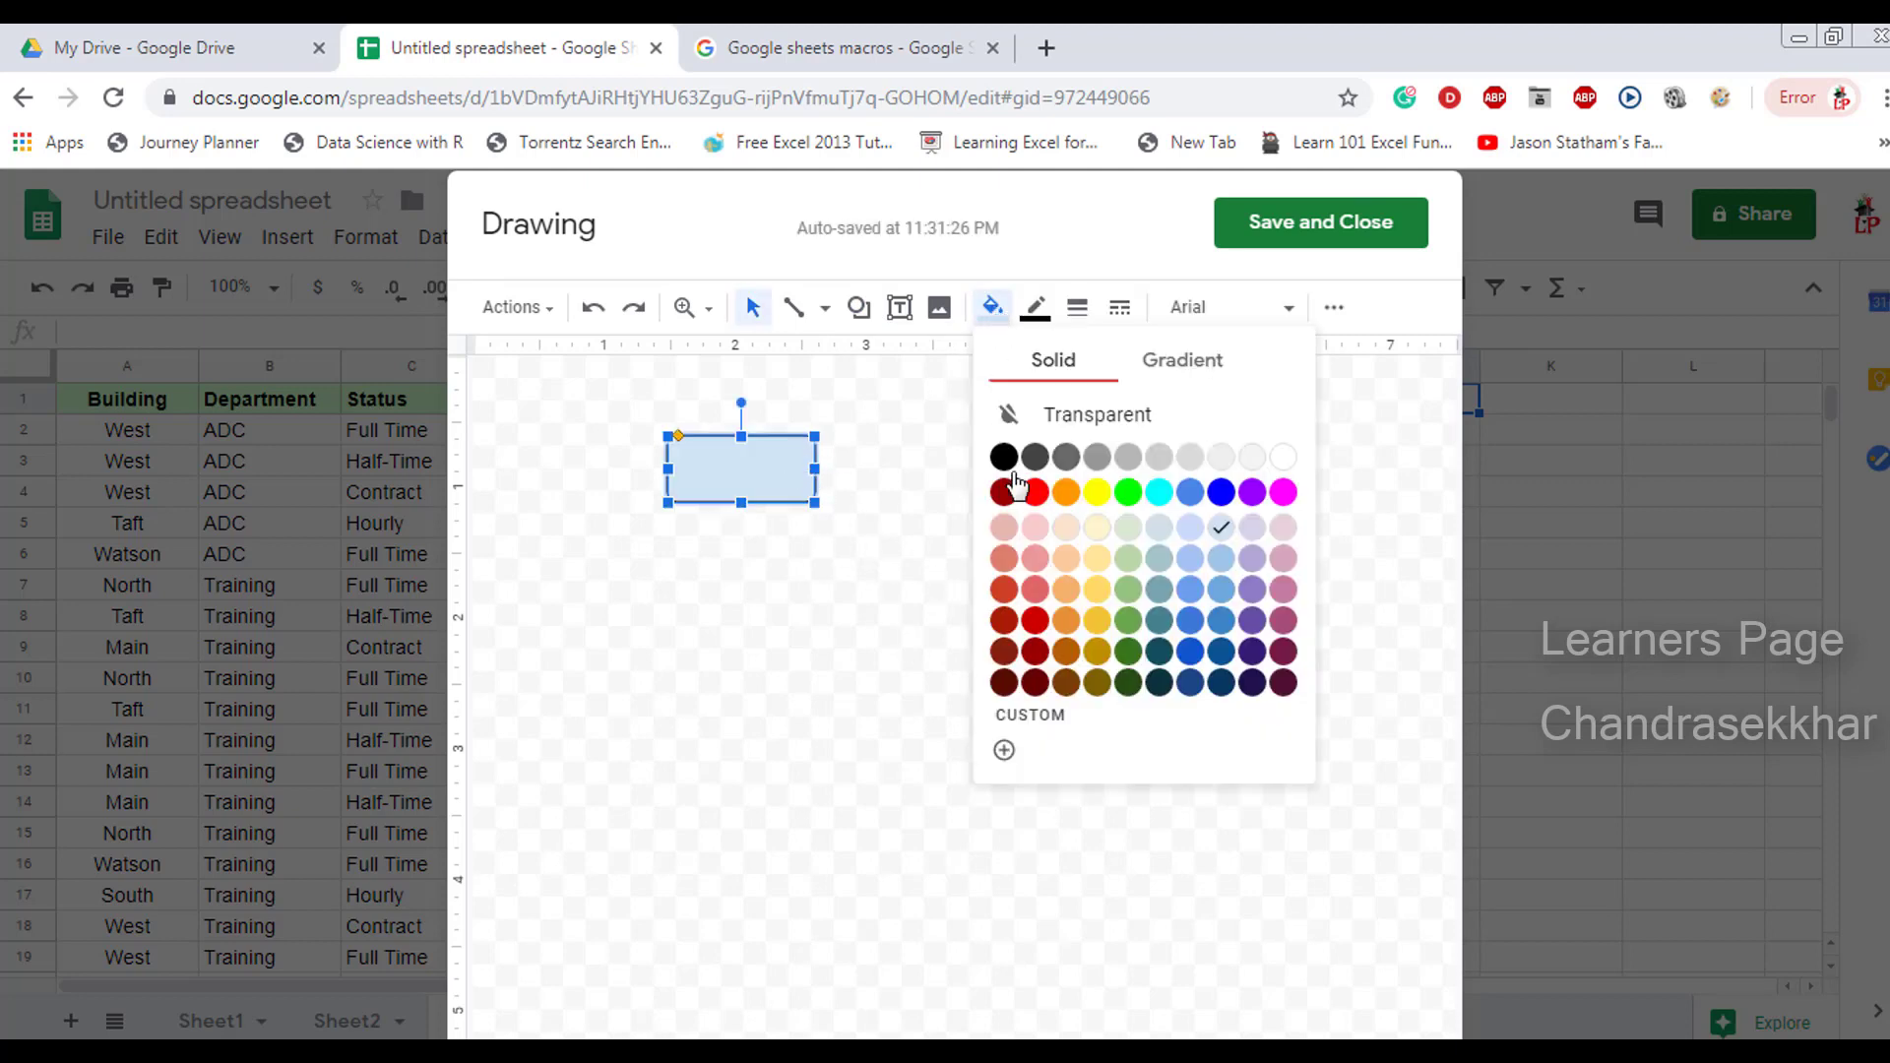
pyautogui.click(1035, 492)
pyautogui.click(854, 551)
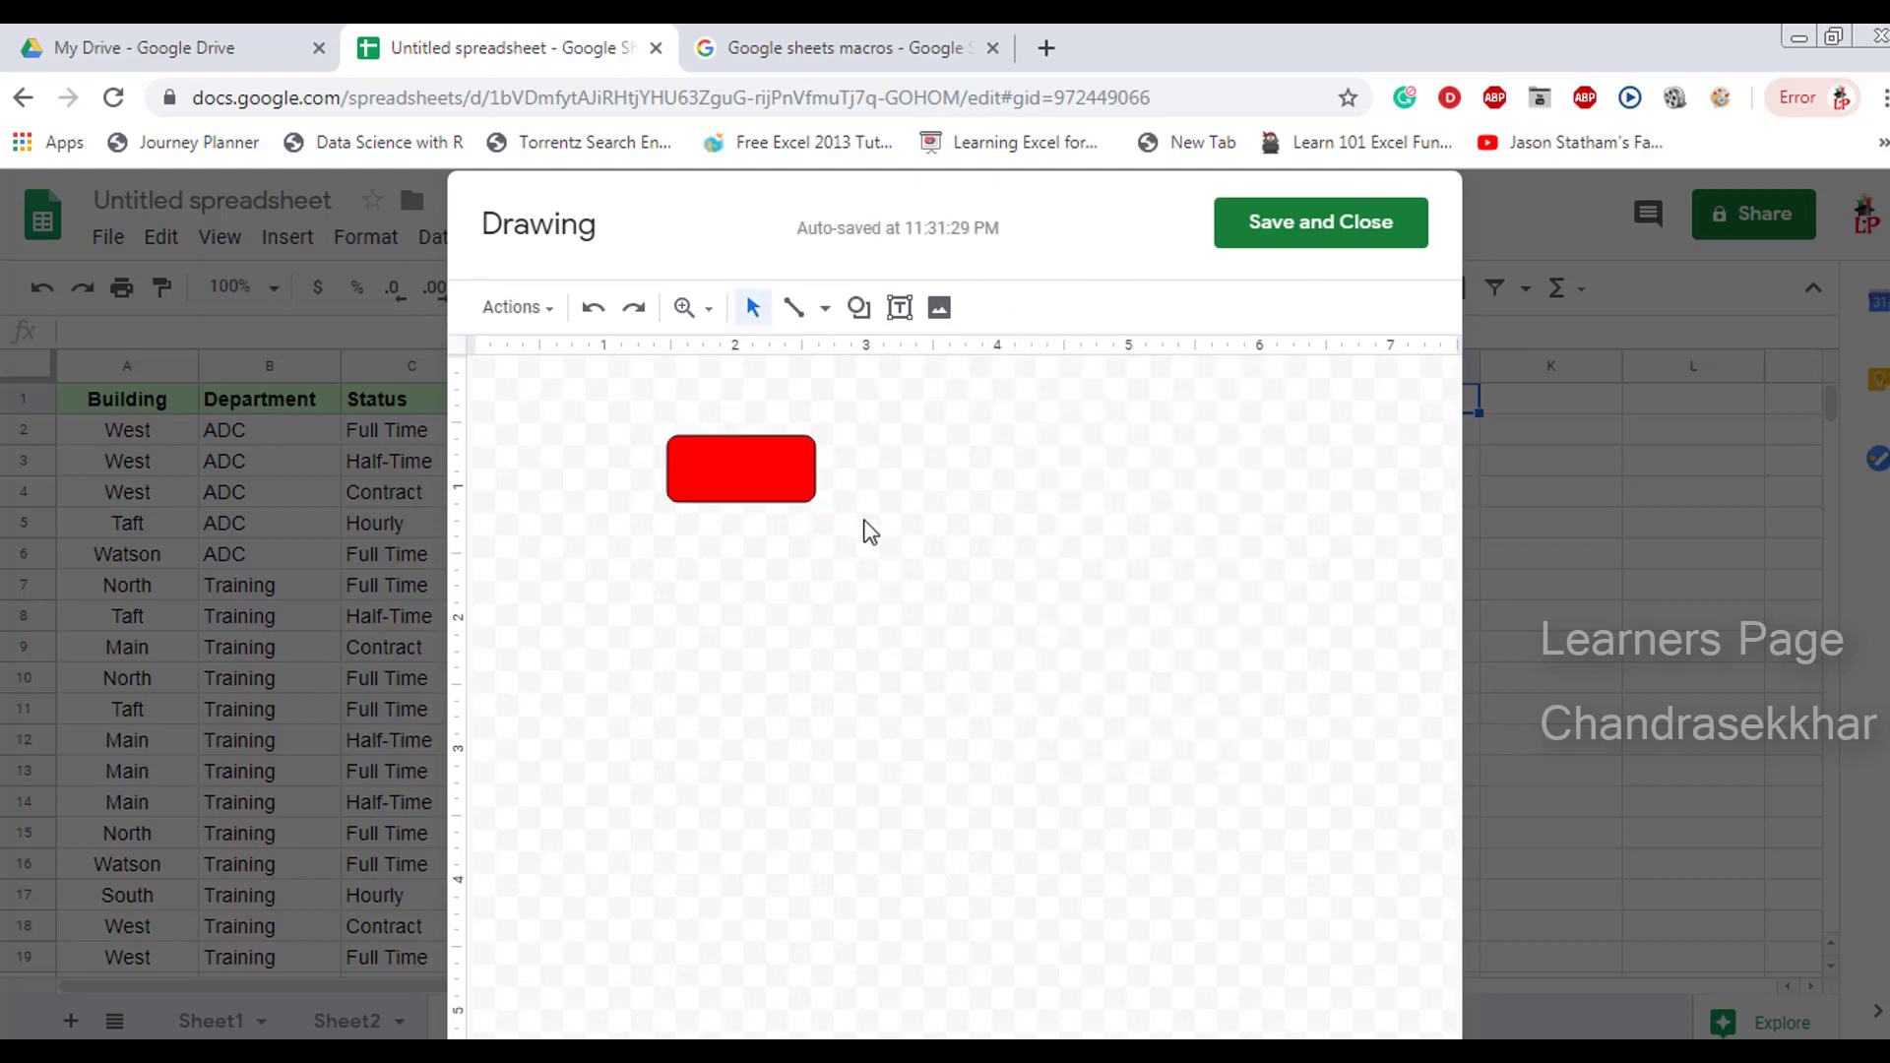
# Step: Place the red drawing on Sheet3 and assign it the RecordMacro script
pyautogui.click(1296, 234)
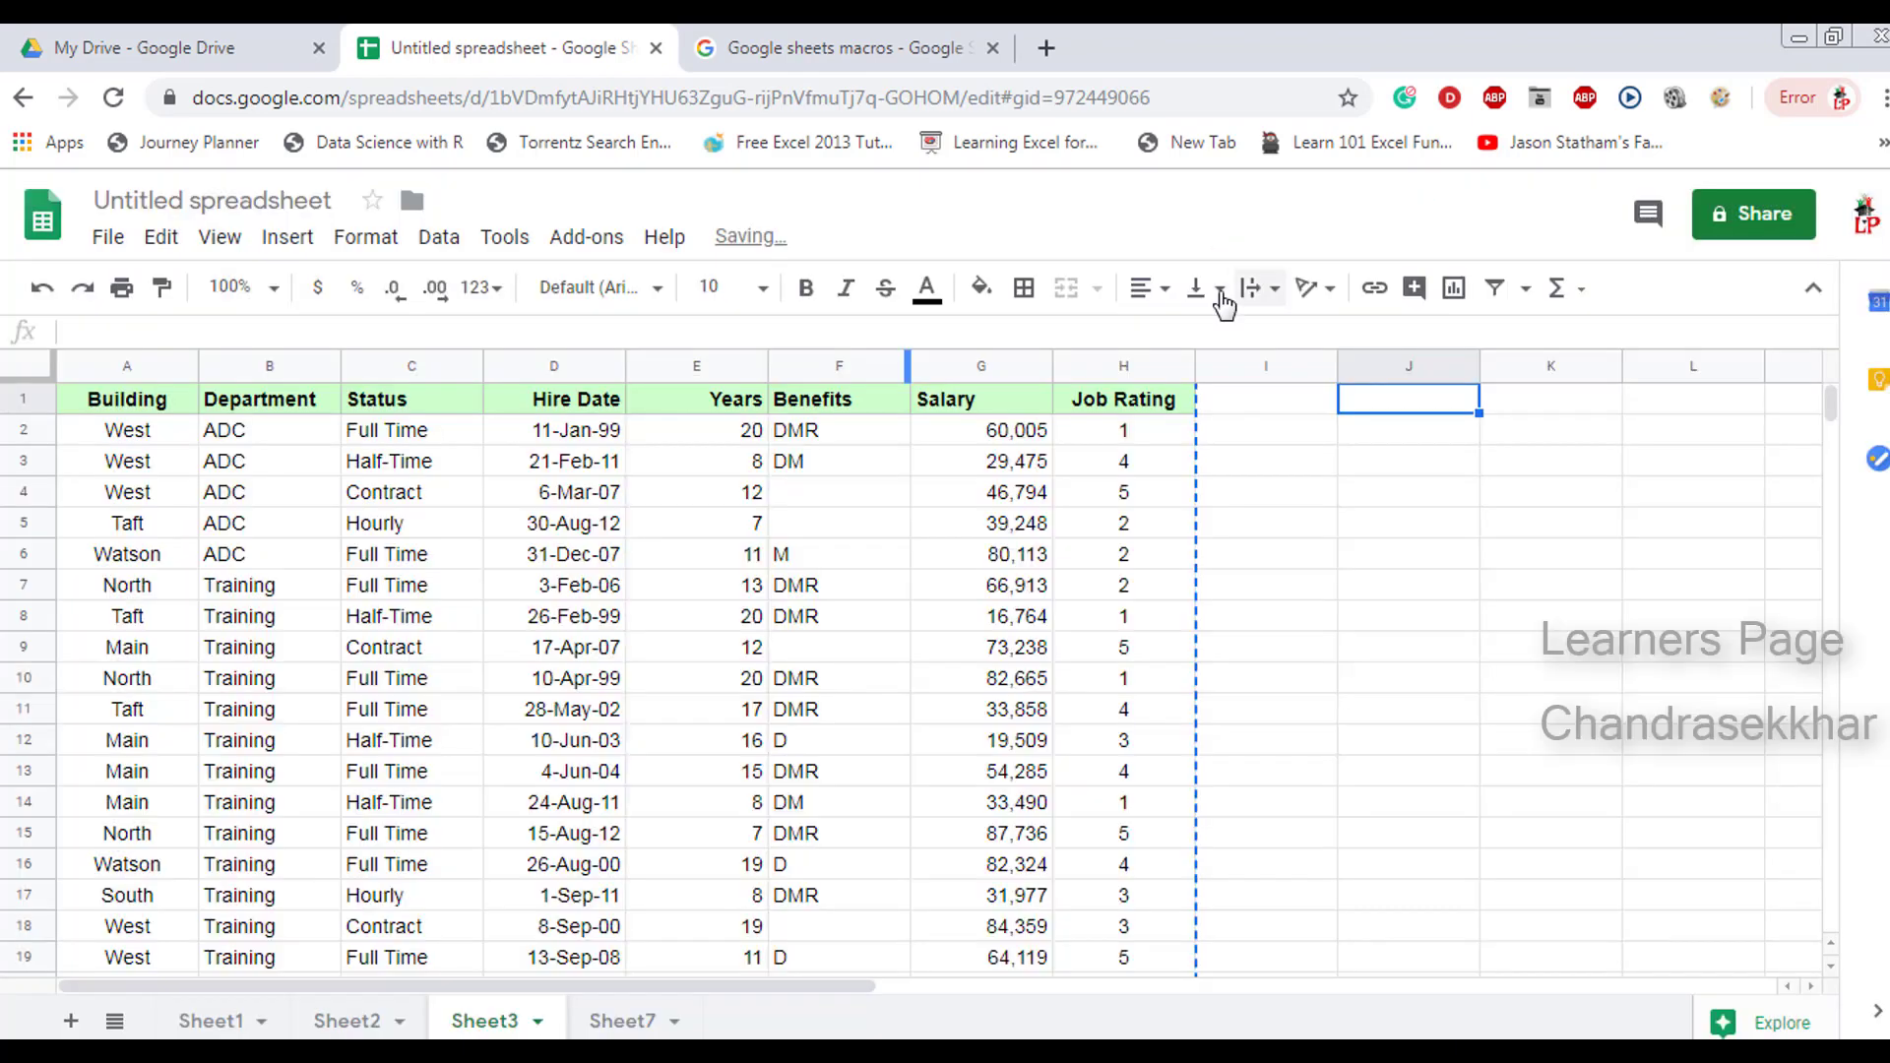
pyautogui.click(1366, 502)
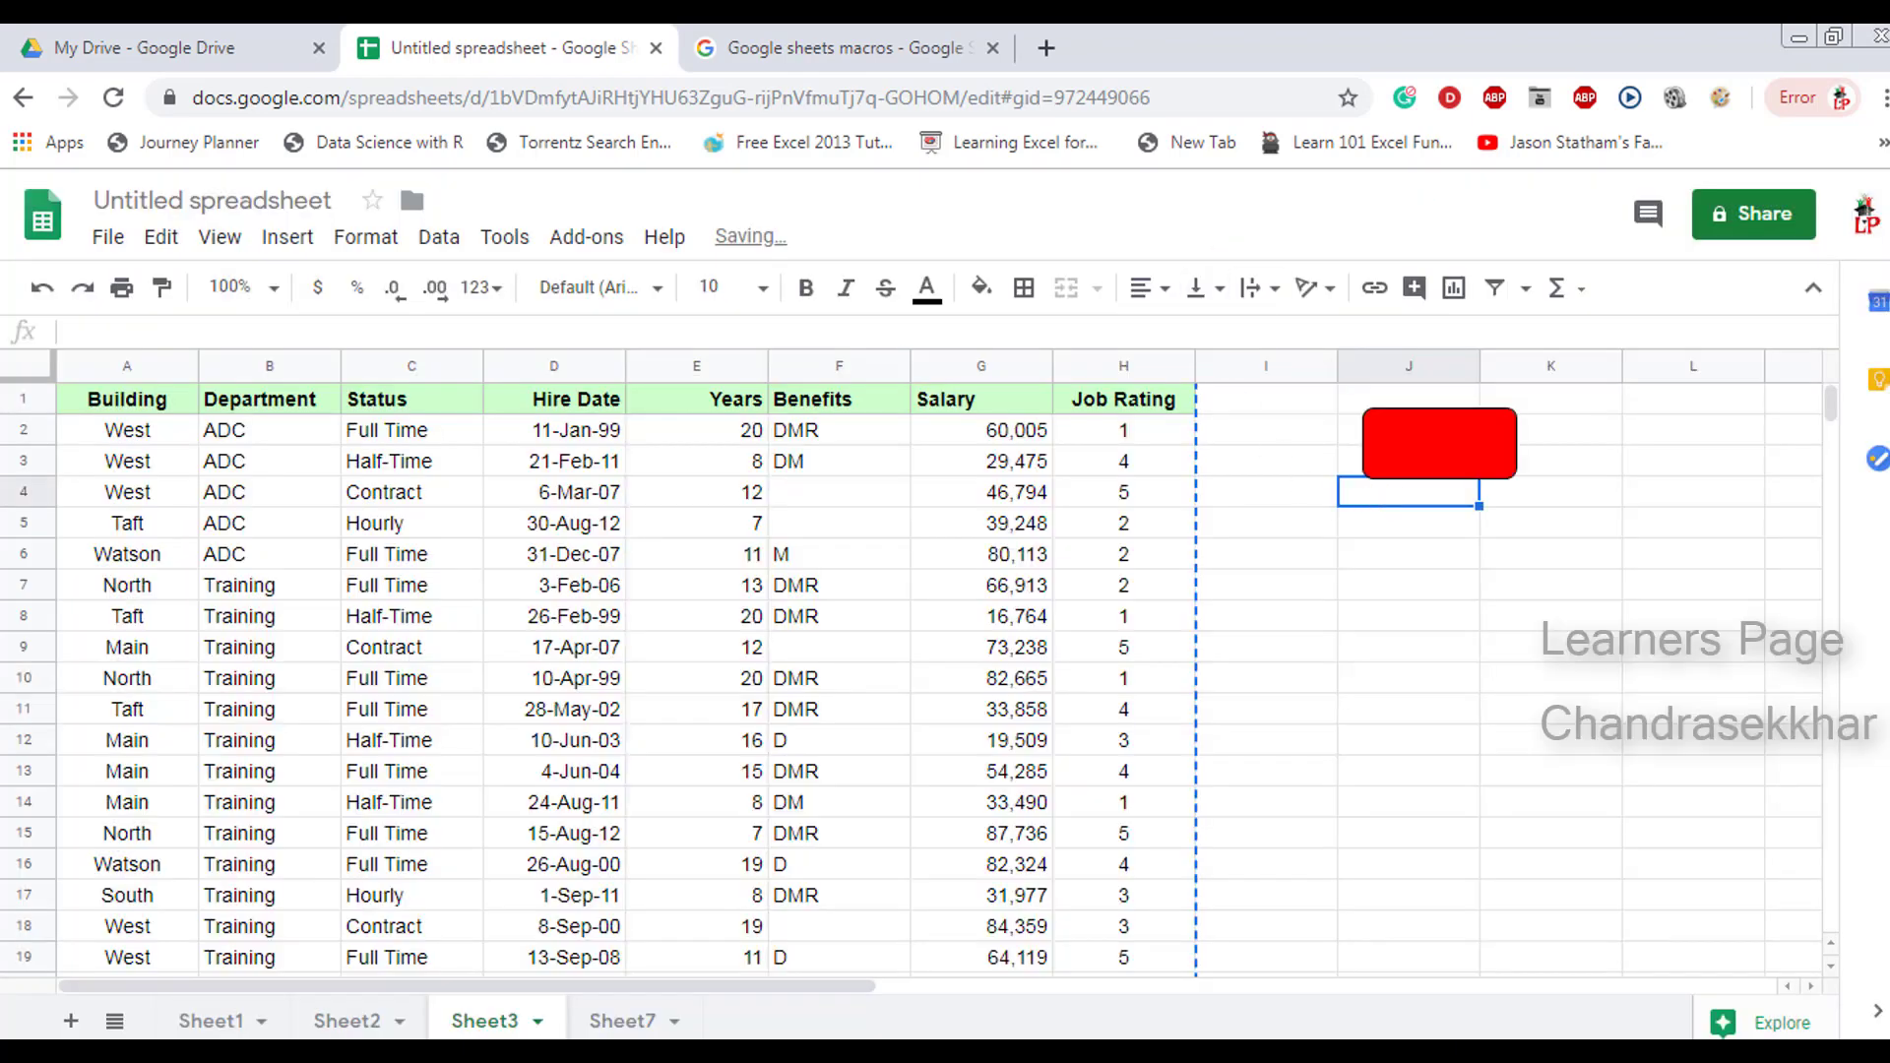
pyautogui.click(1409, 445)
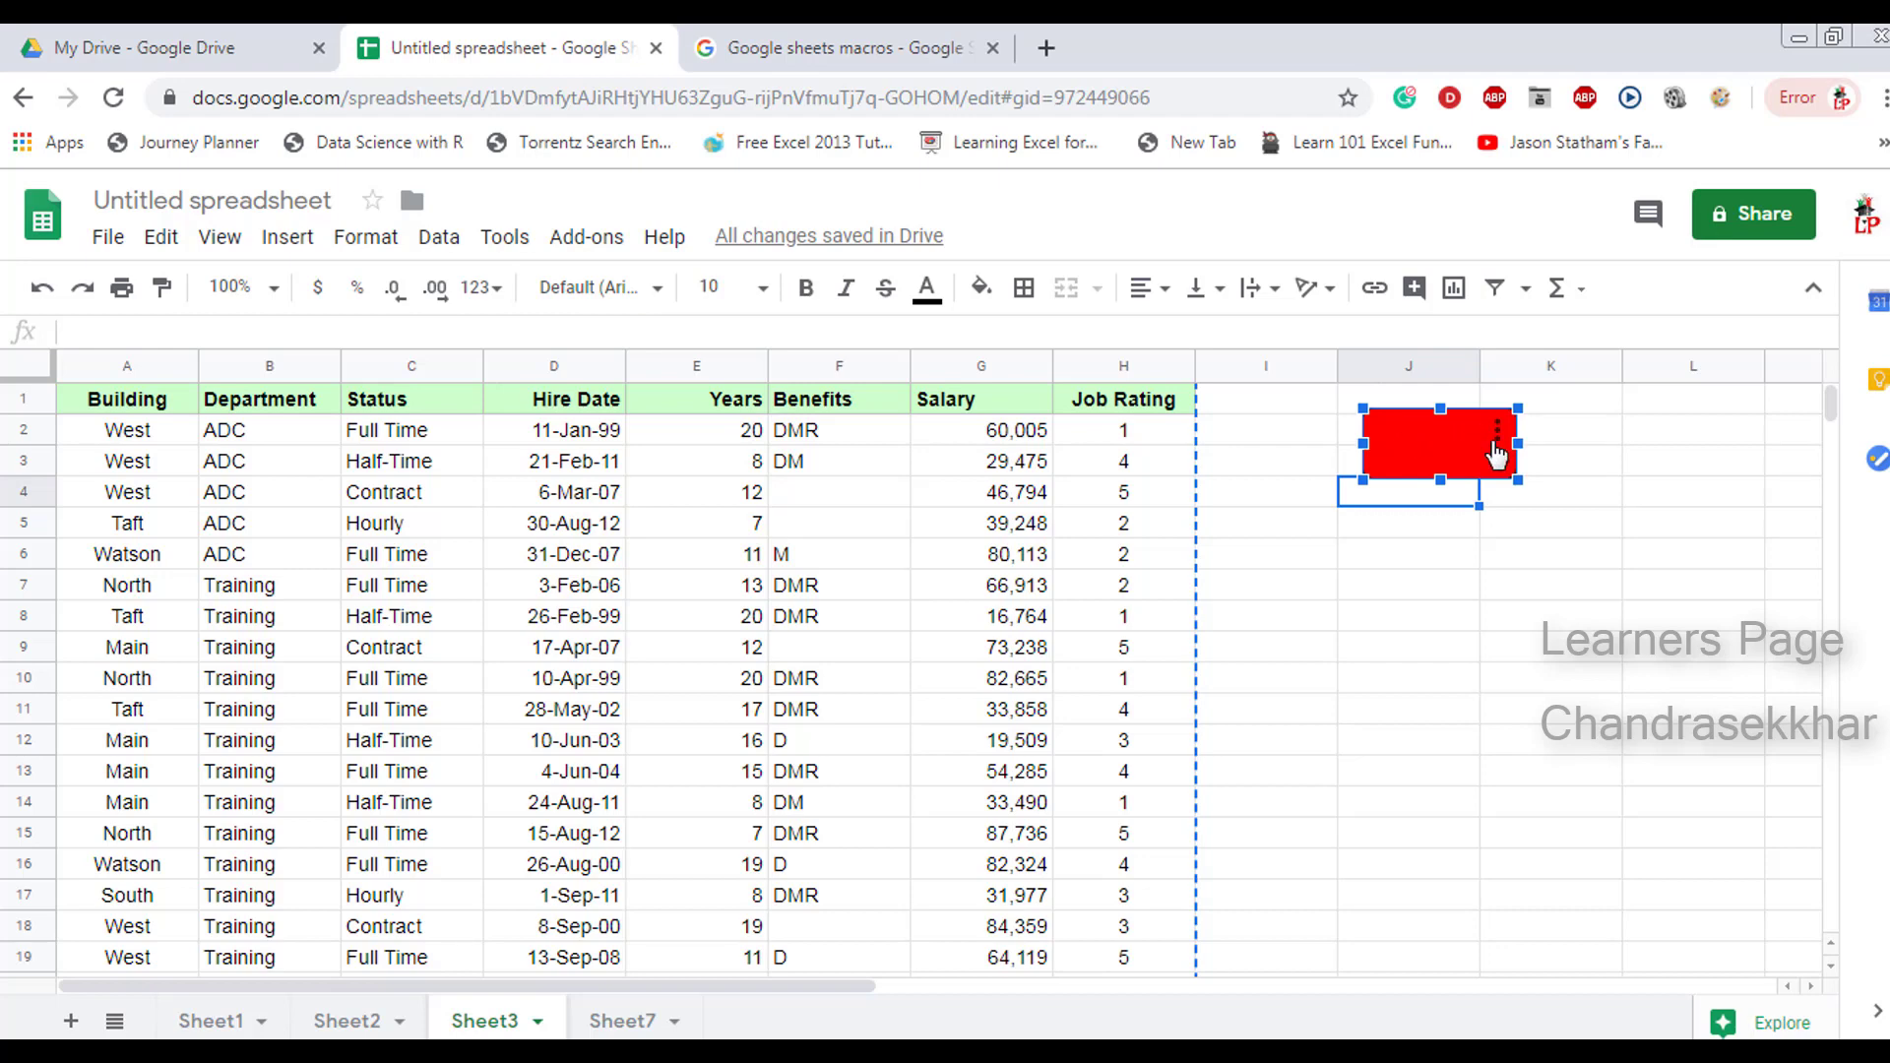
pyautogui.click(1497, 433)
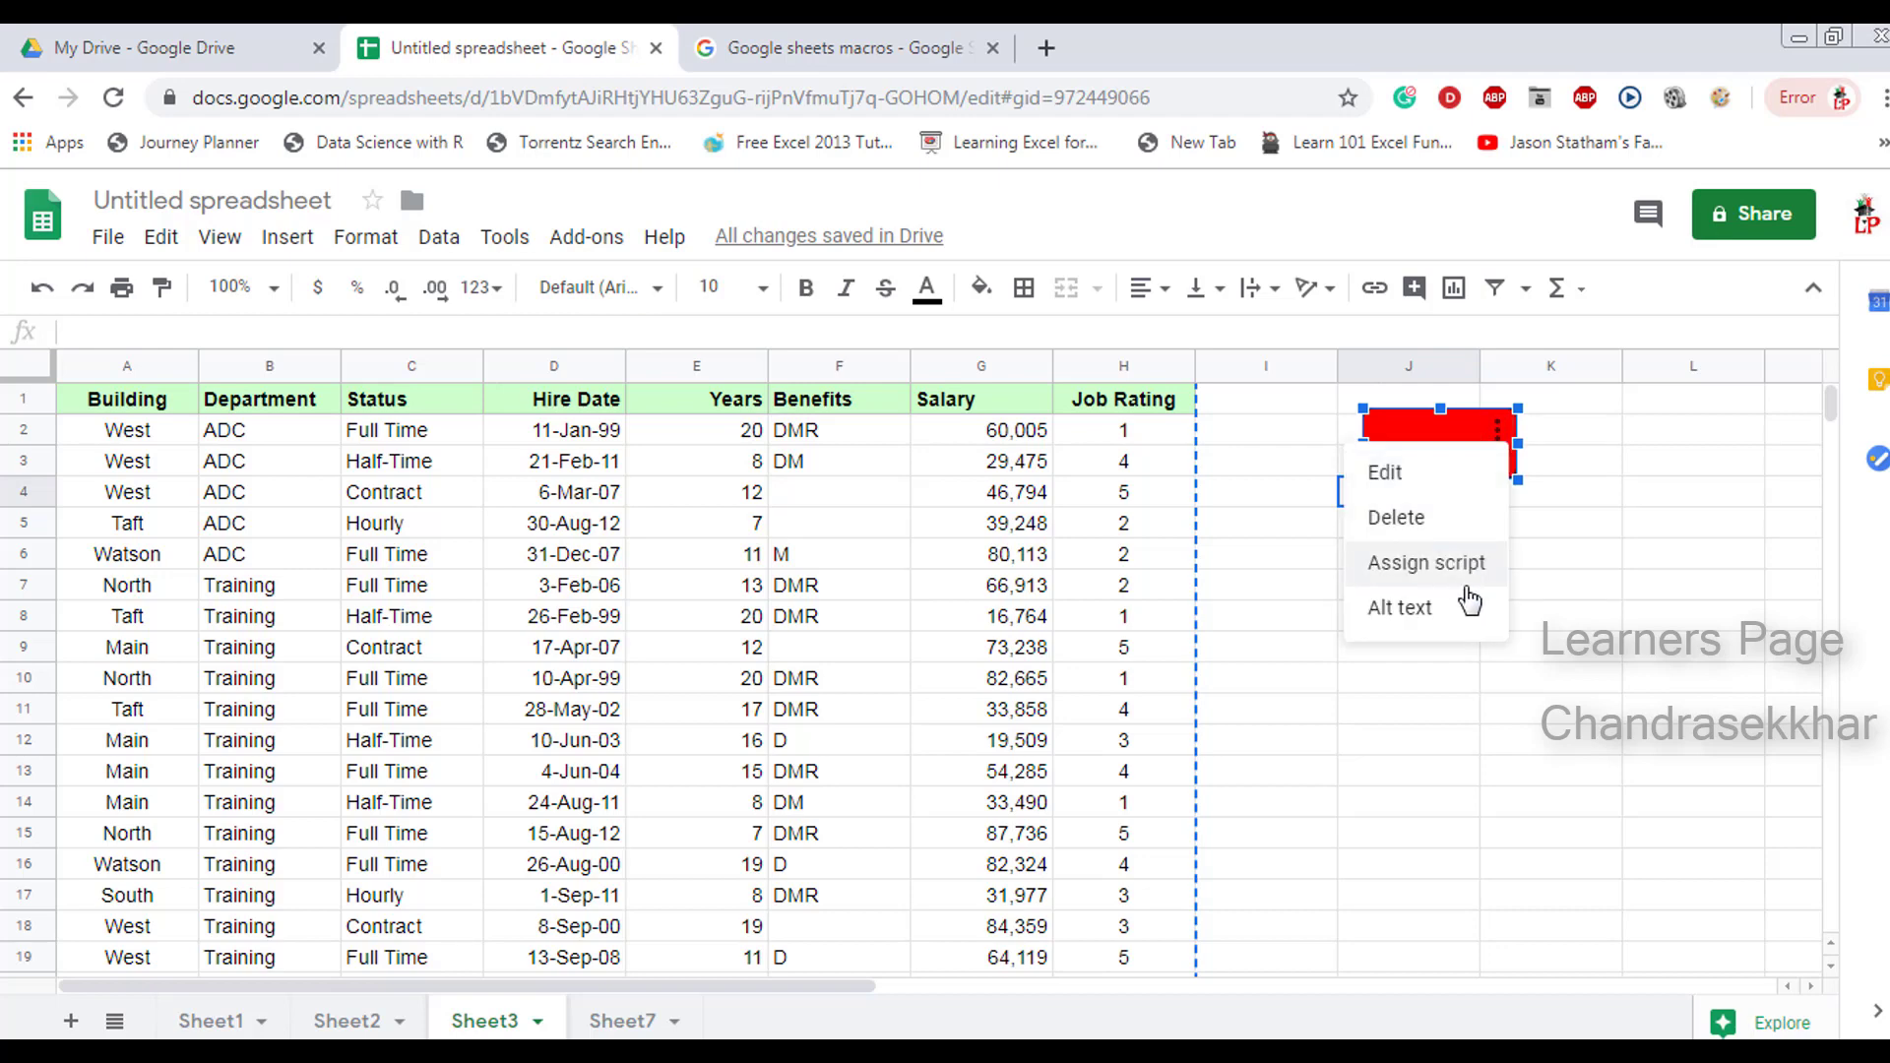
pyautogui.click(1426, 563)
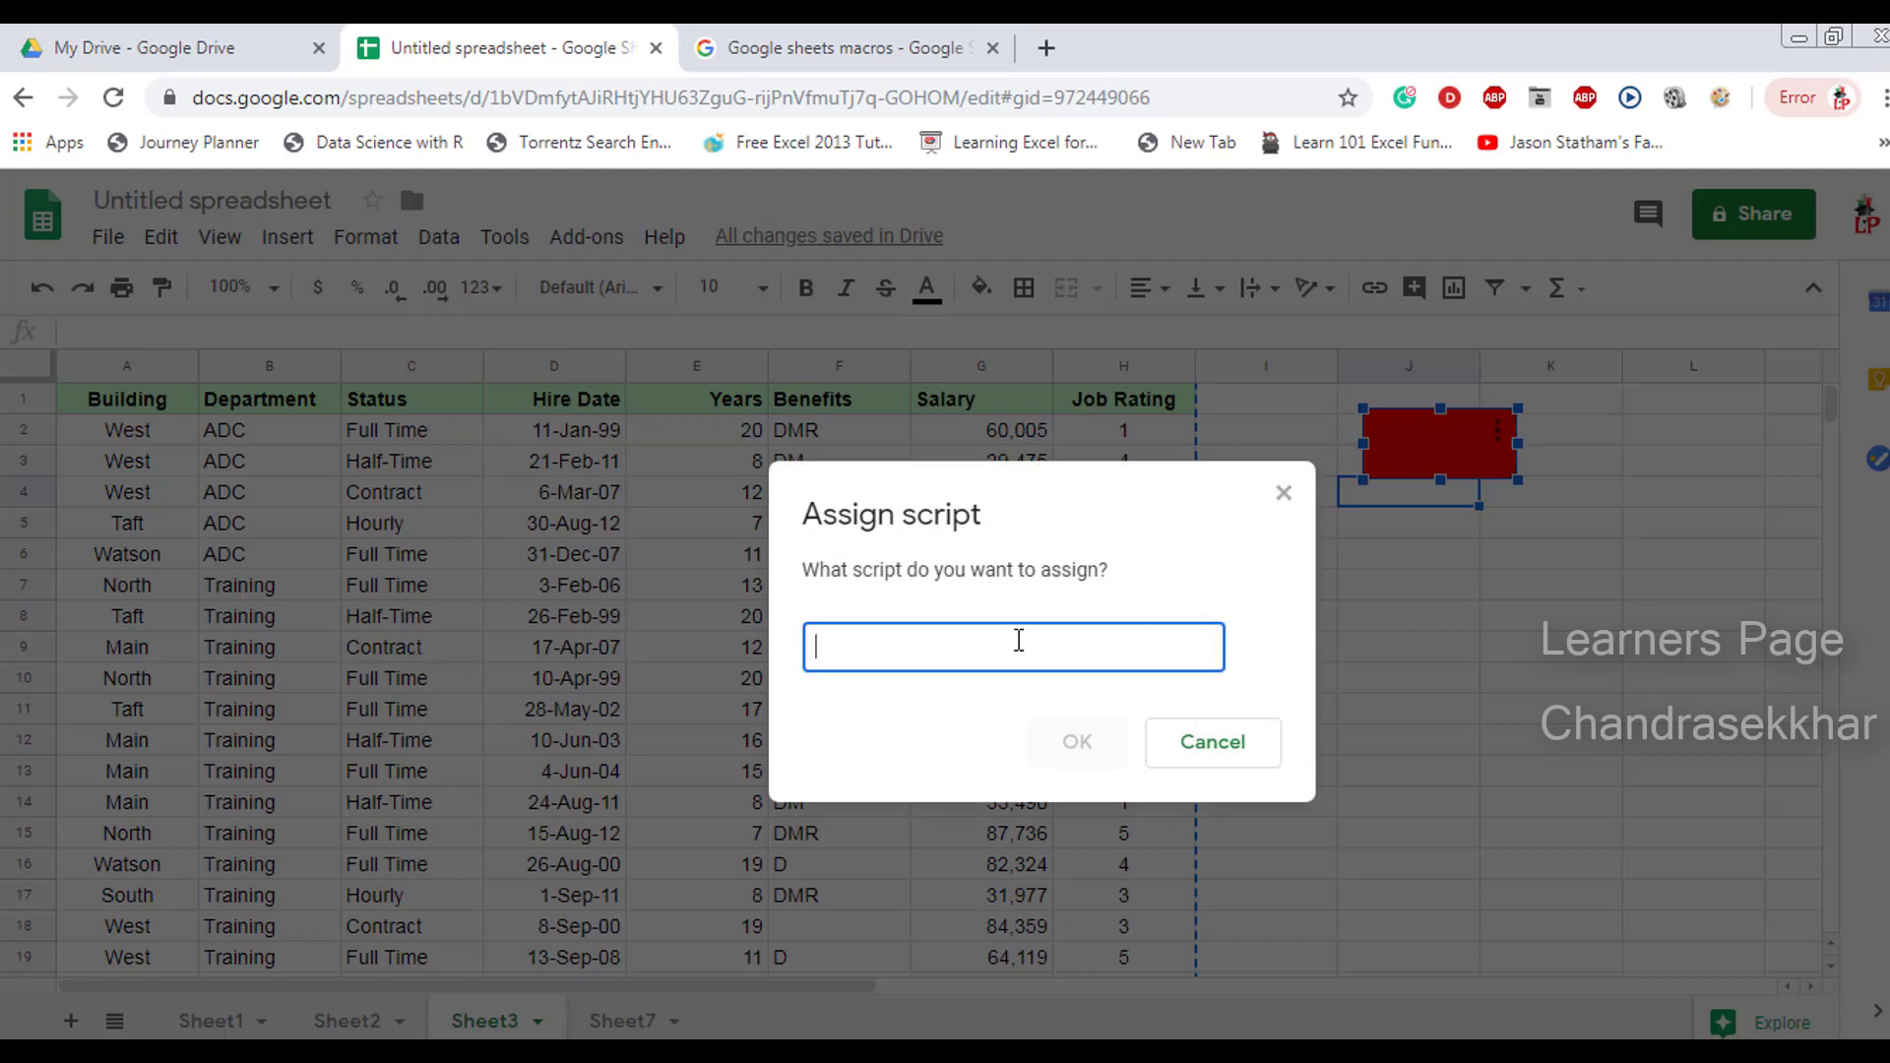
pyautogui.write('RecordMacro')
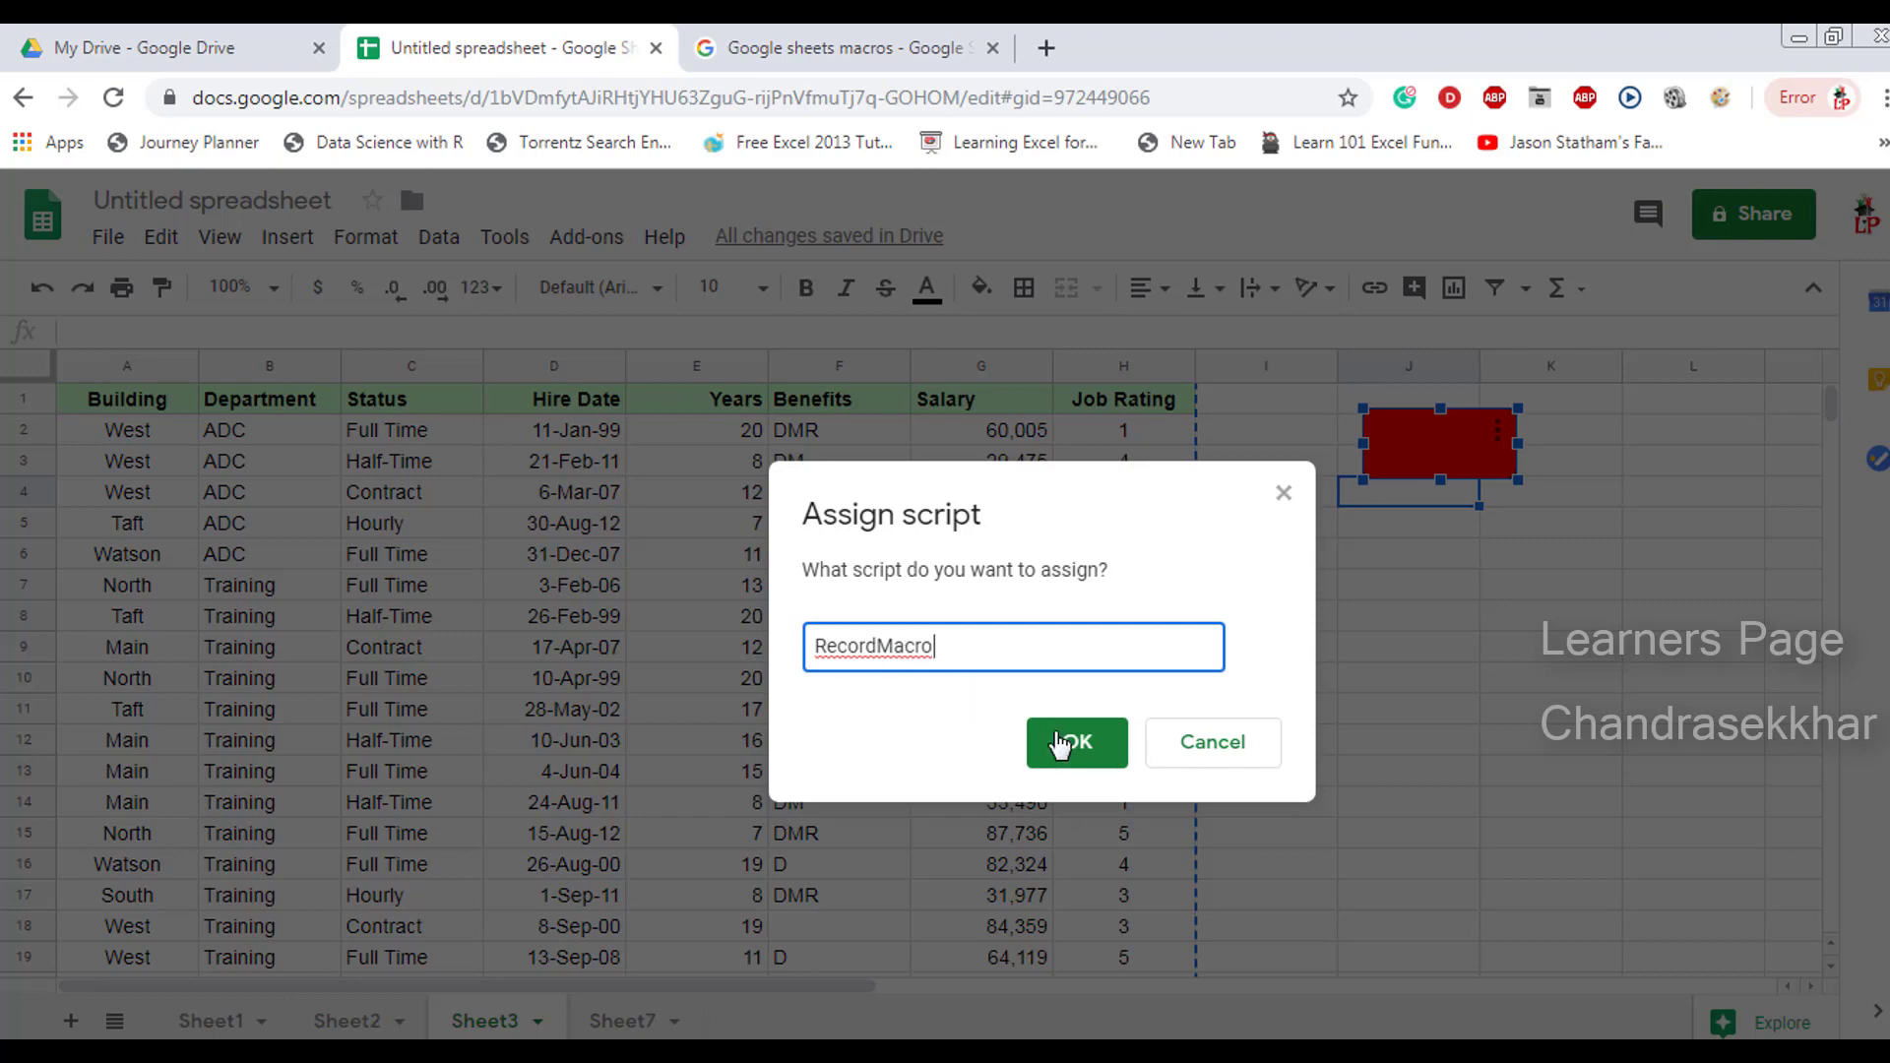
pyautogui.click(1077, 742)
pyautogui.click(1513, 594)
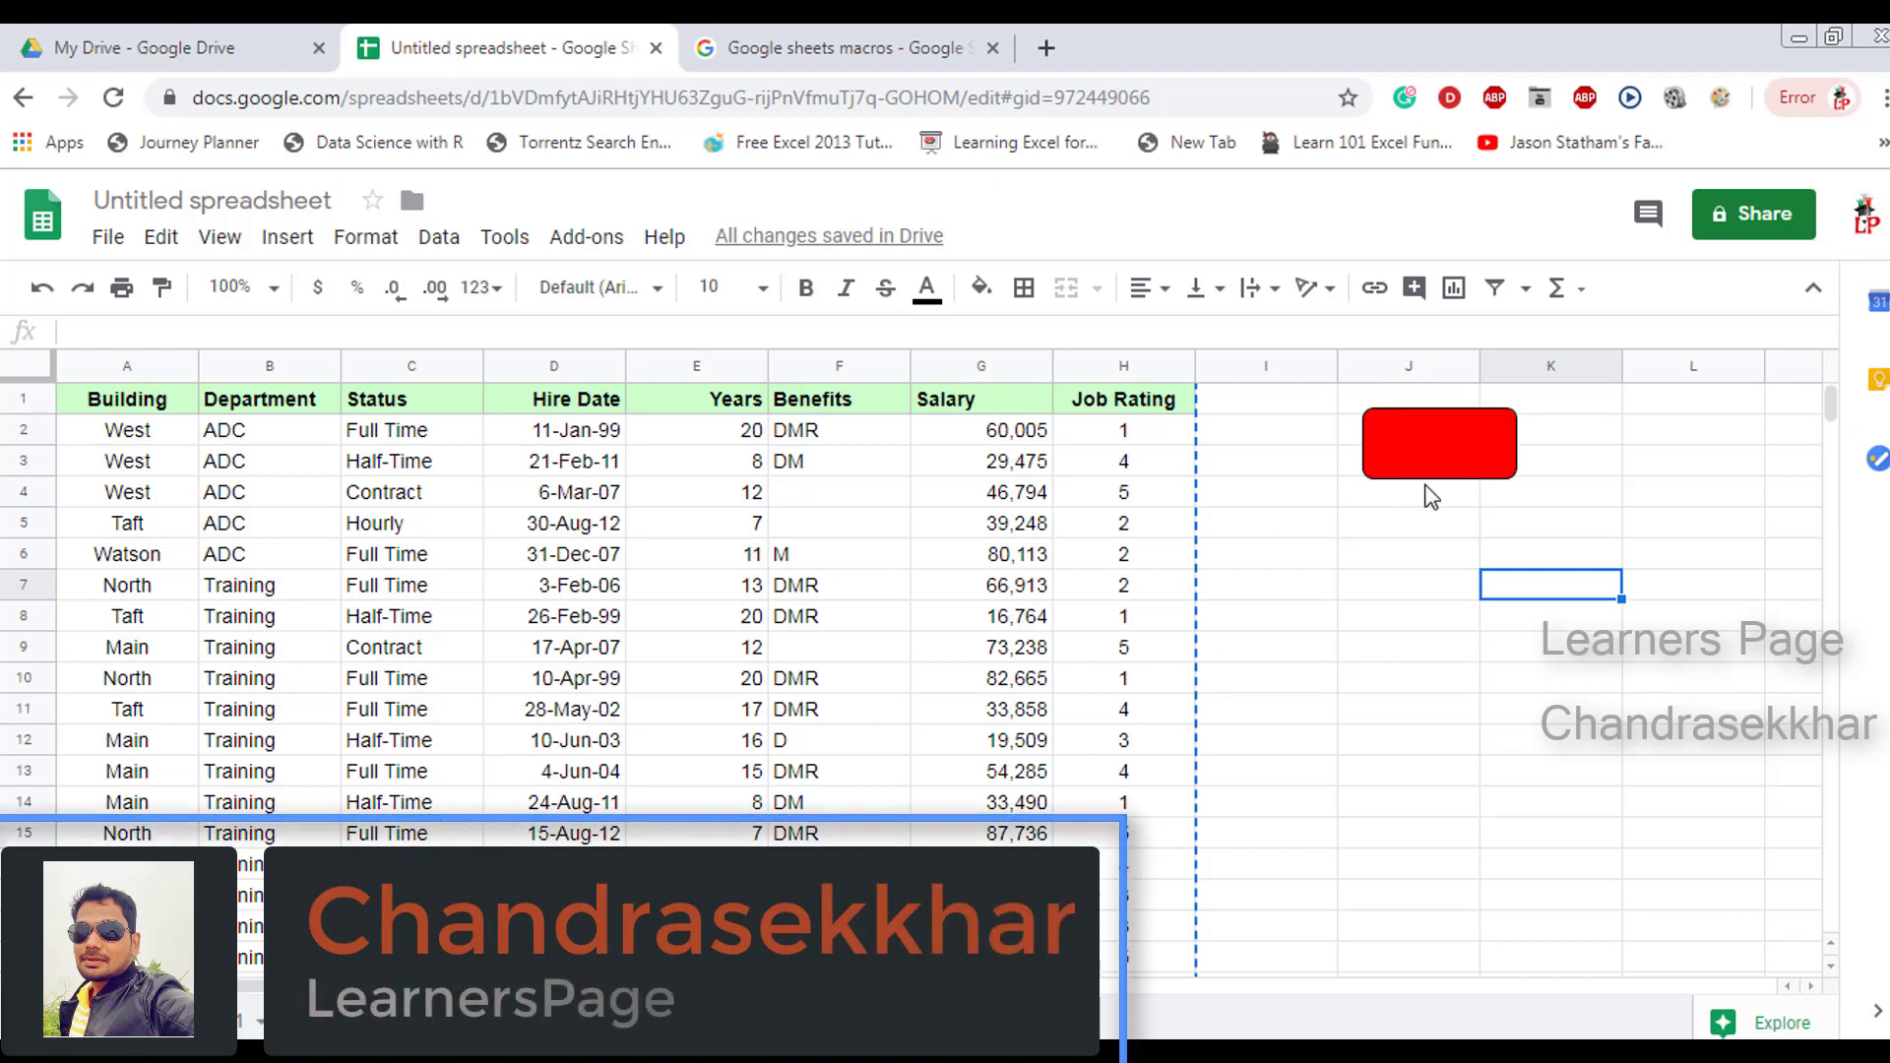
# Step: Run RecordMacro from the red button, producing Sheet8 with the red-scaled employee table
pyautogui.click(1309, 494)
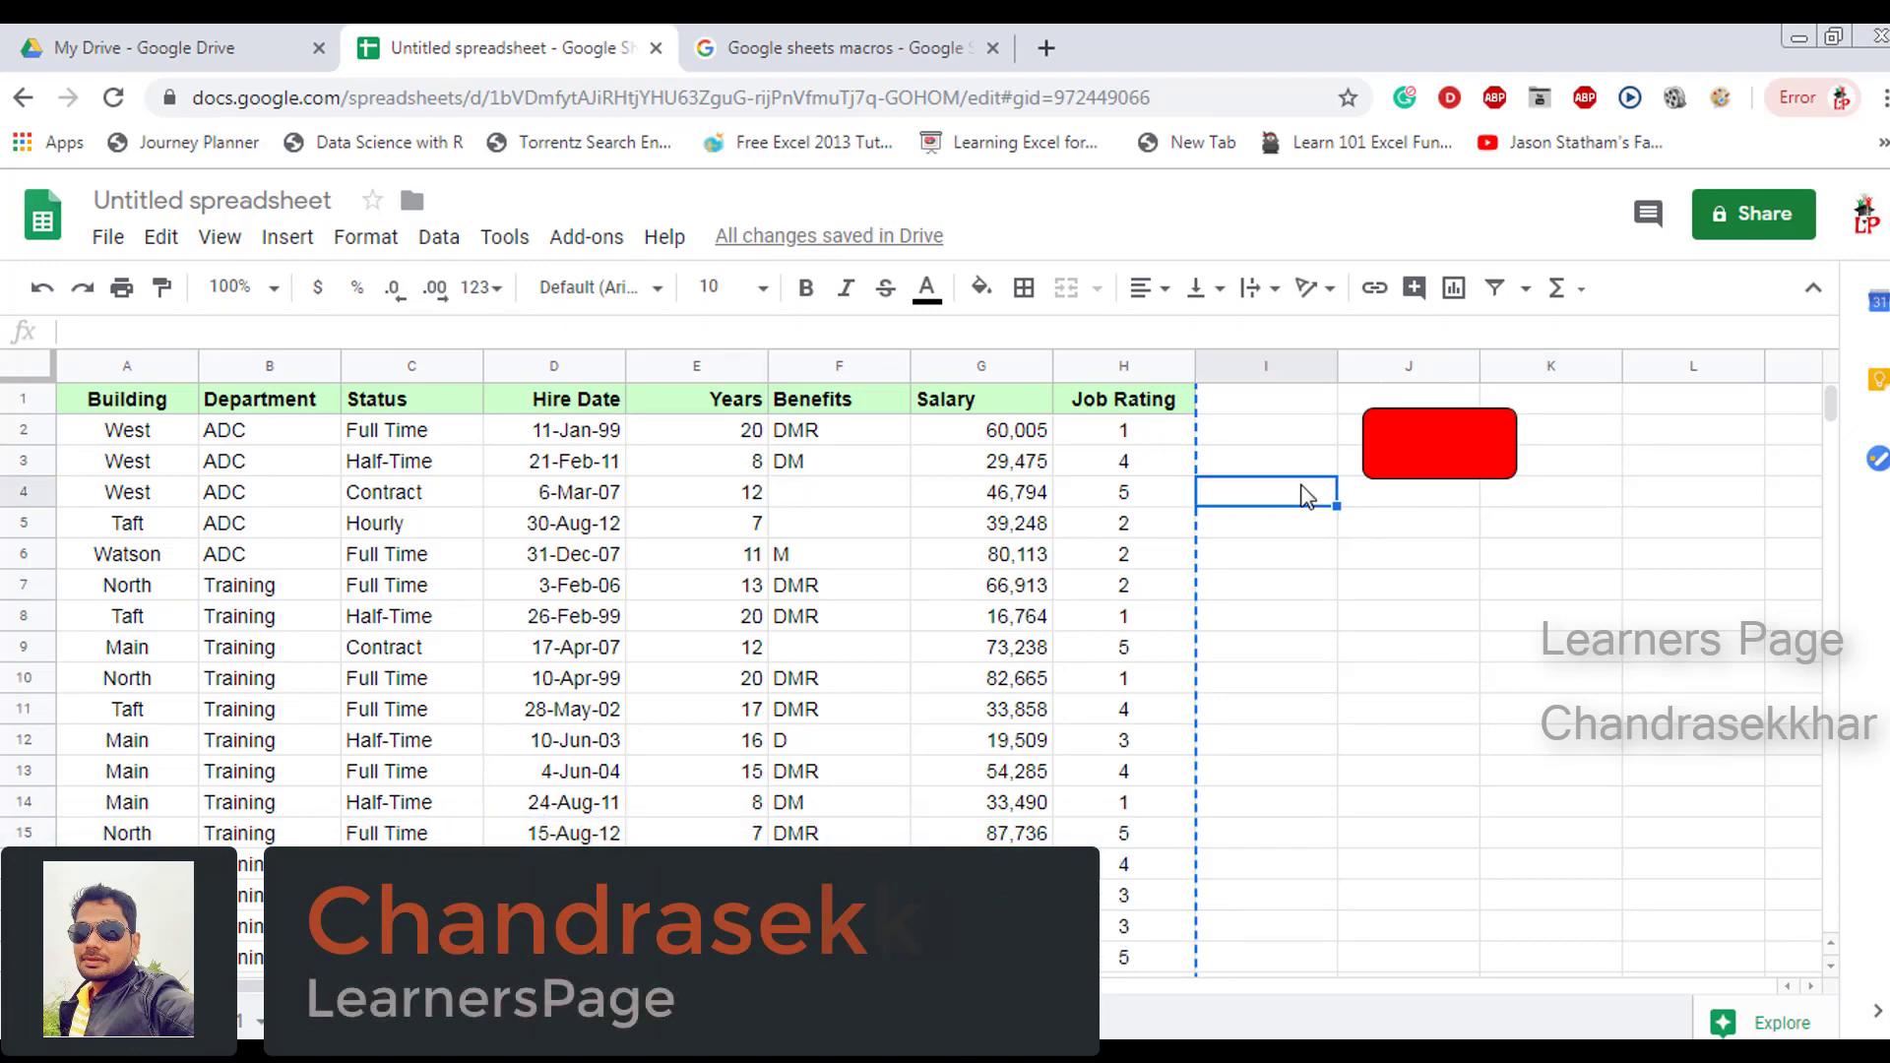
pyautogui.click(1407, 454)
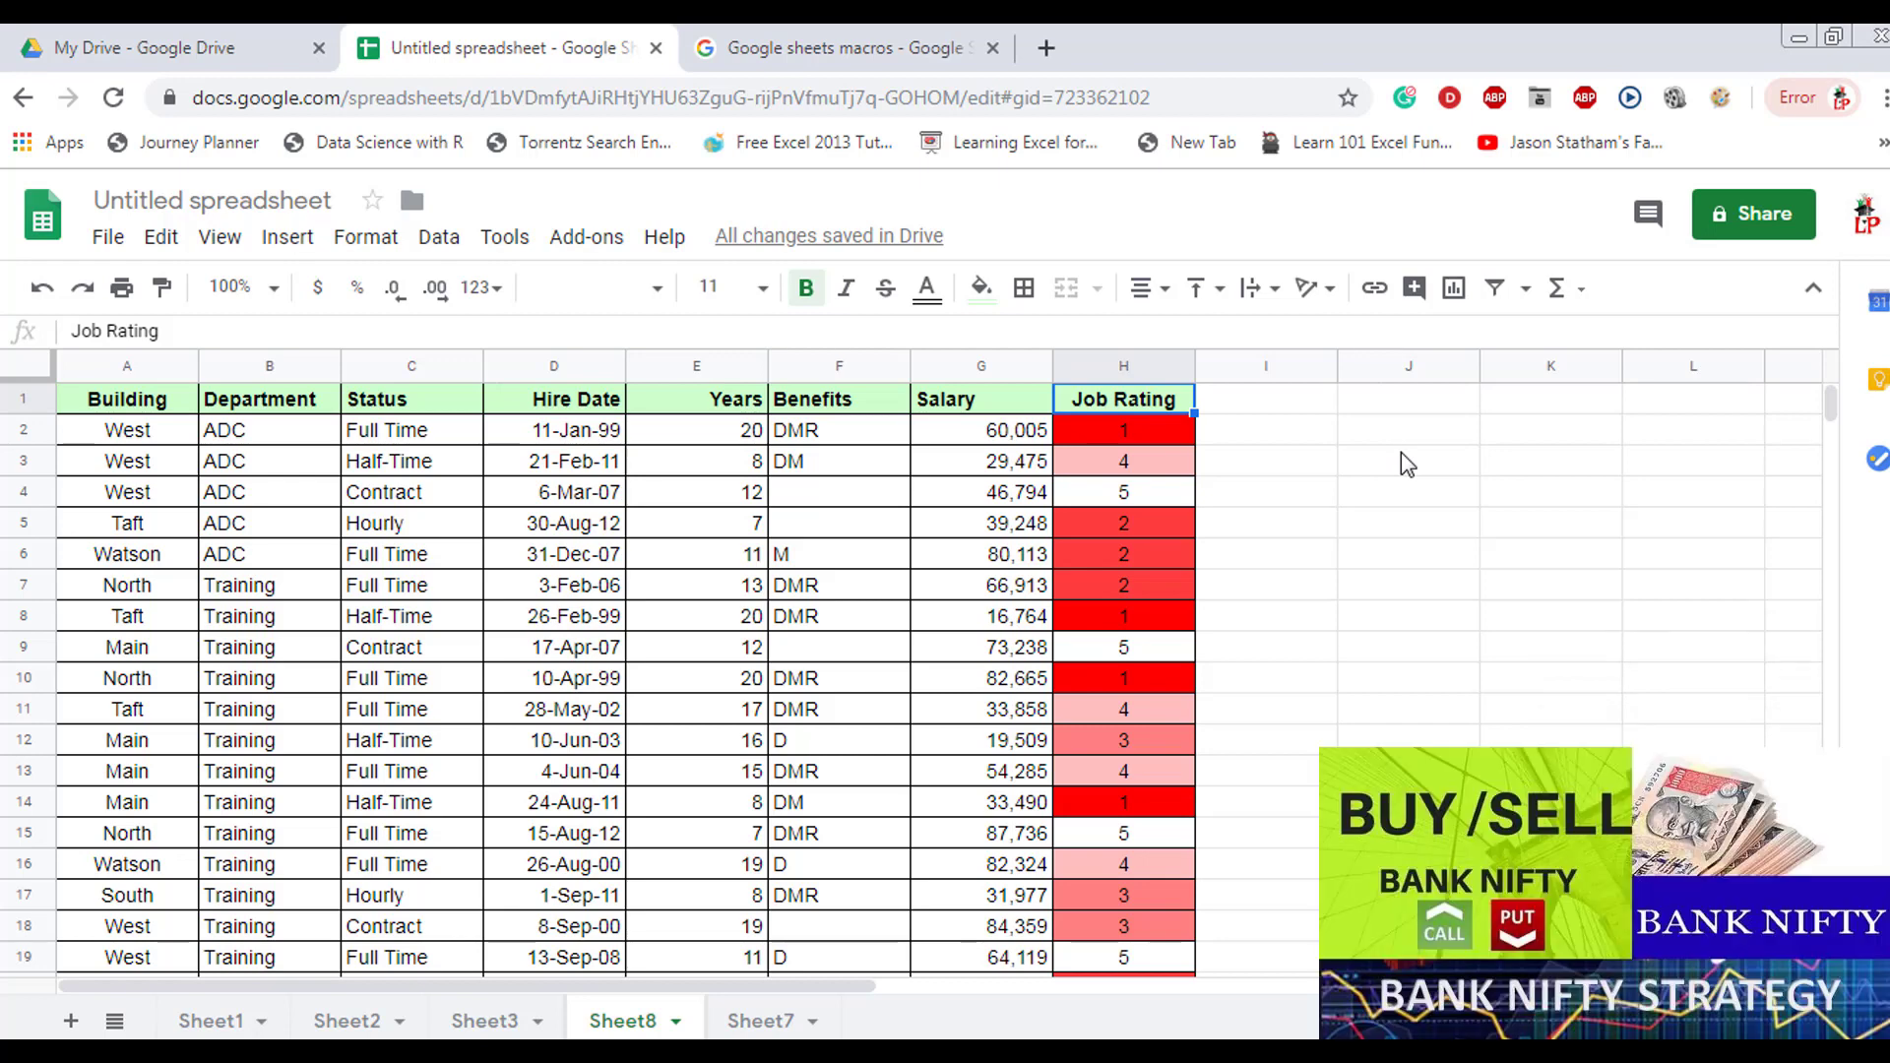
# Step: Open MYMACRO's code in Apps Script from the Manage macros list's Edit script option
pyautogui.click(489, 246)
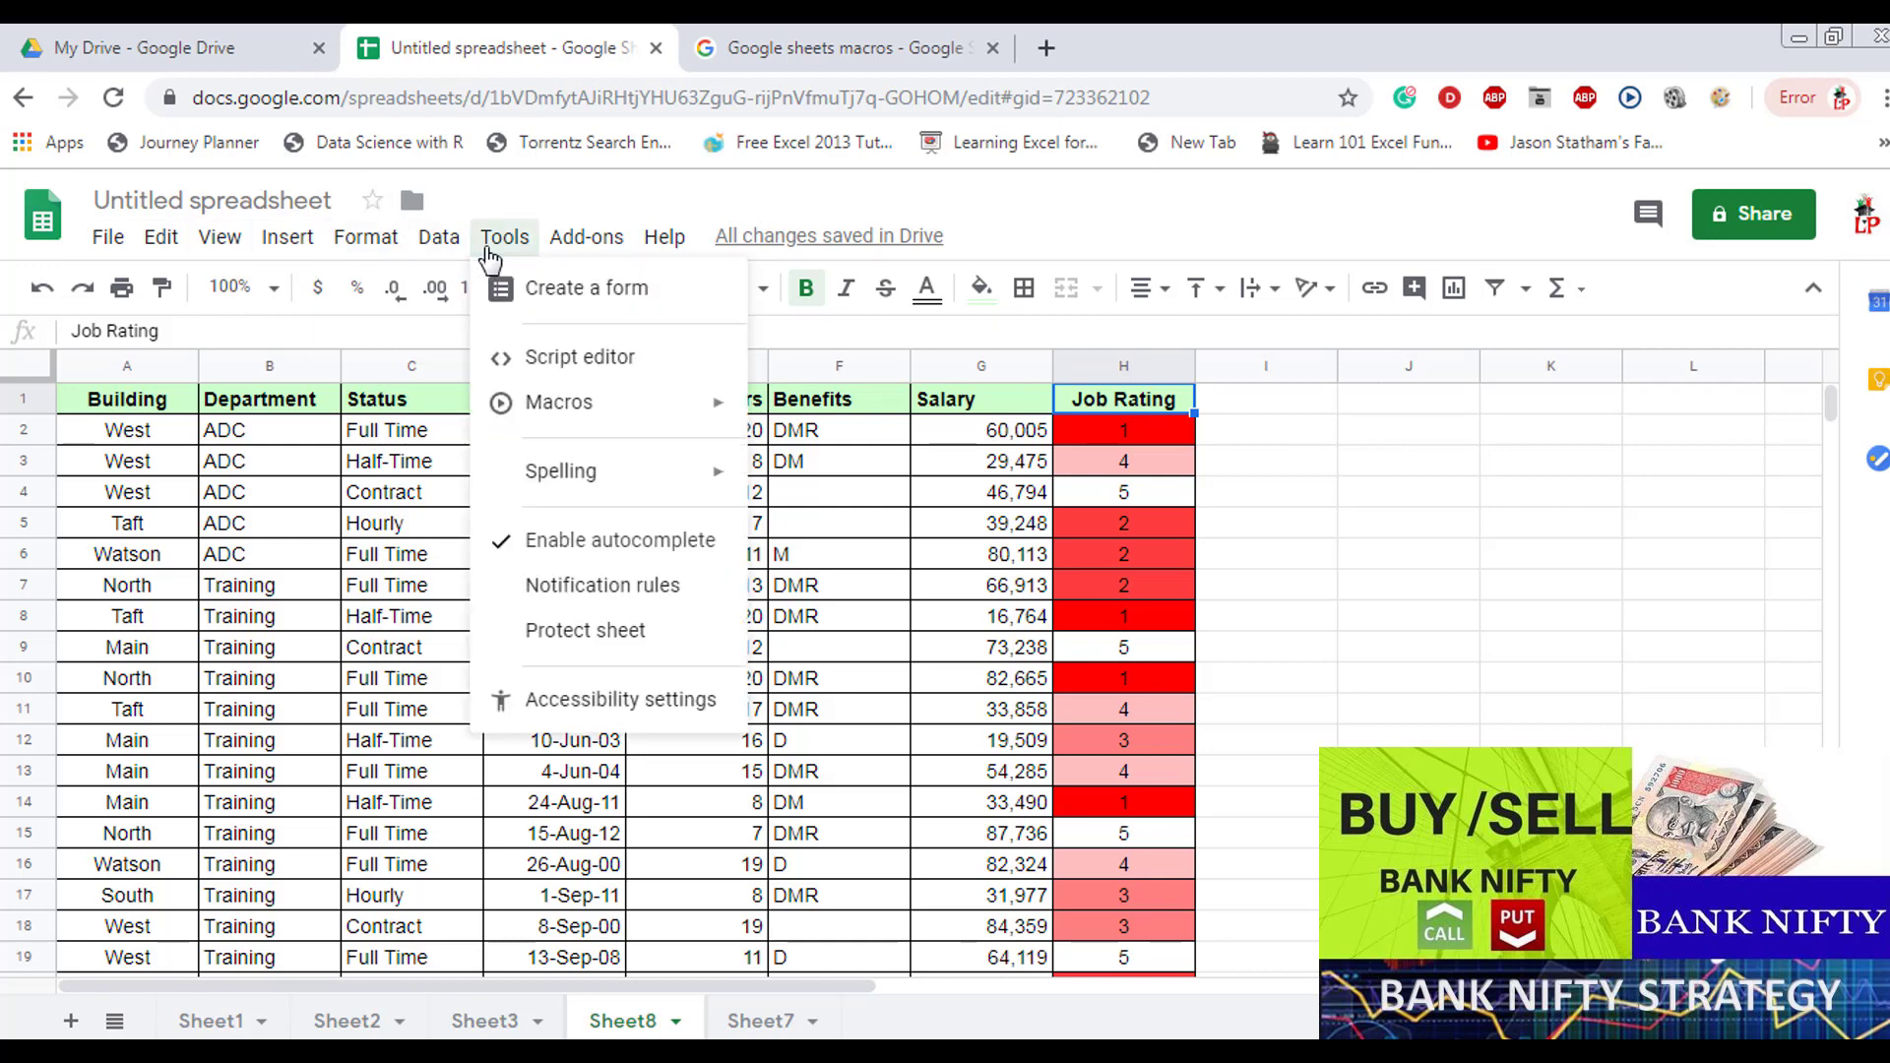
pyautogui.moveTo(558, 402)
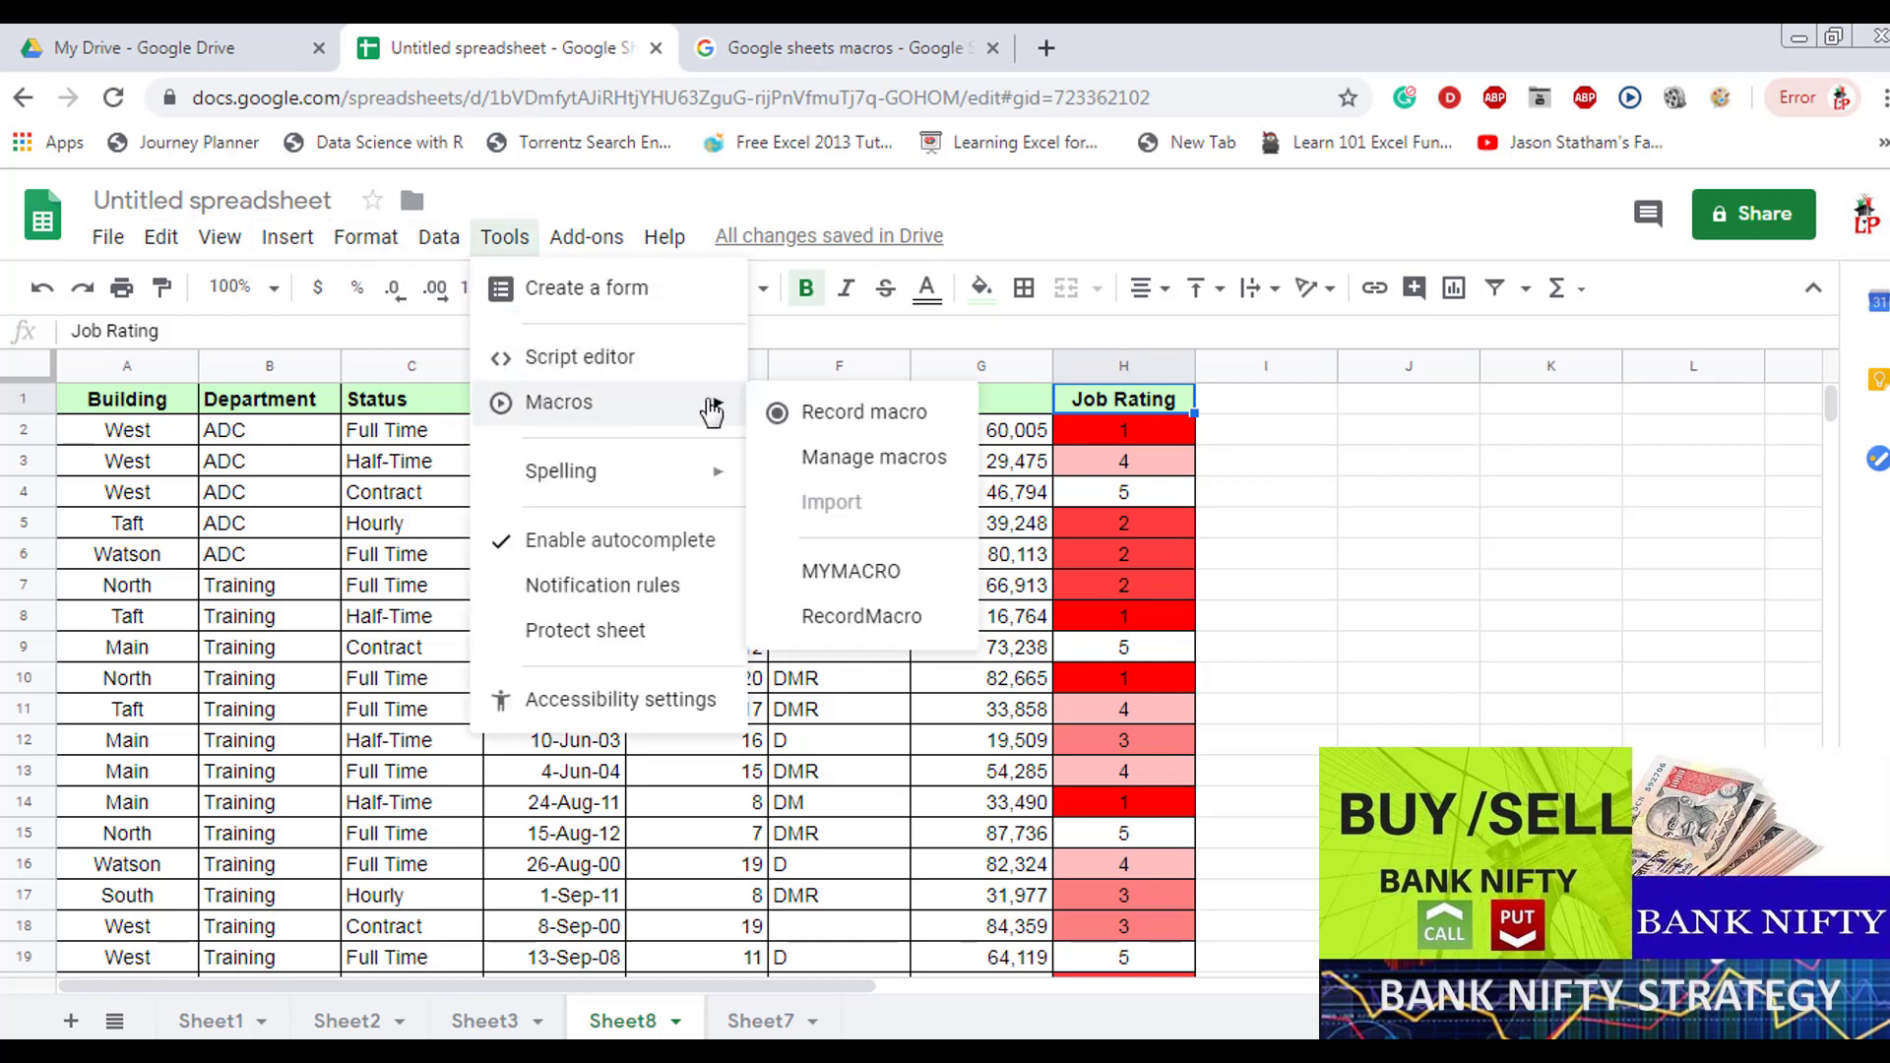
pyautogui.click(852, 458)
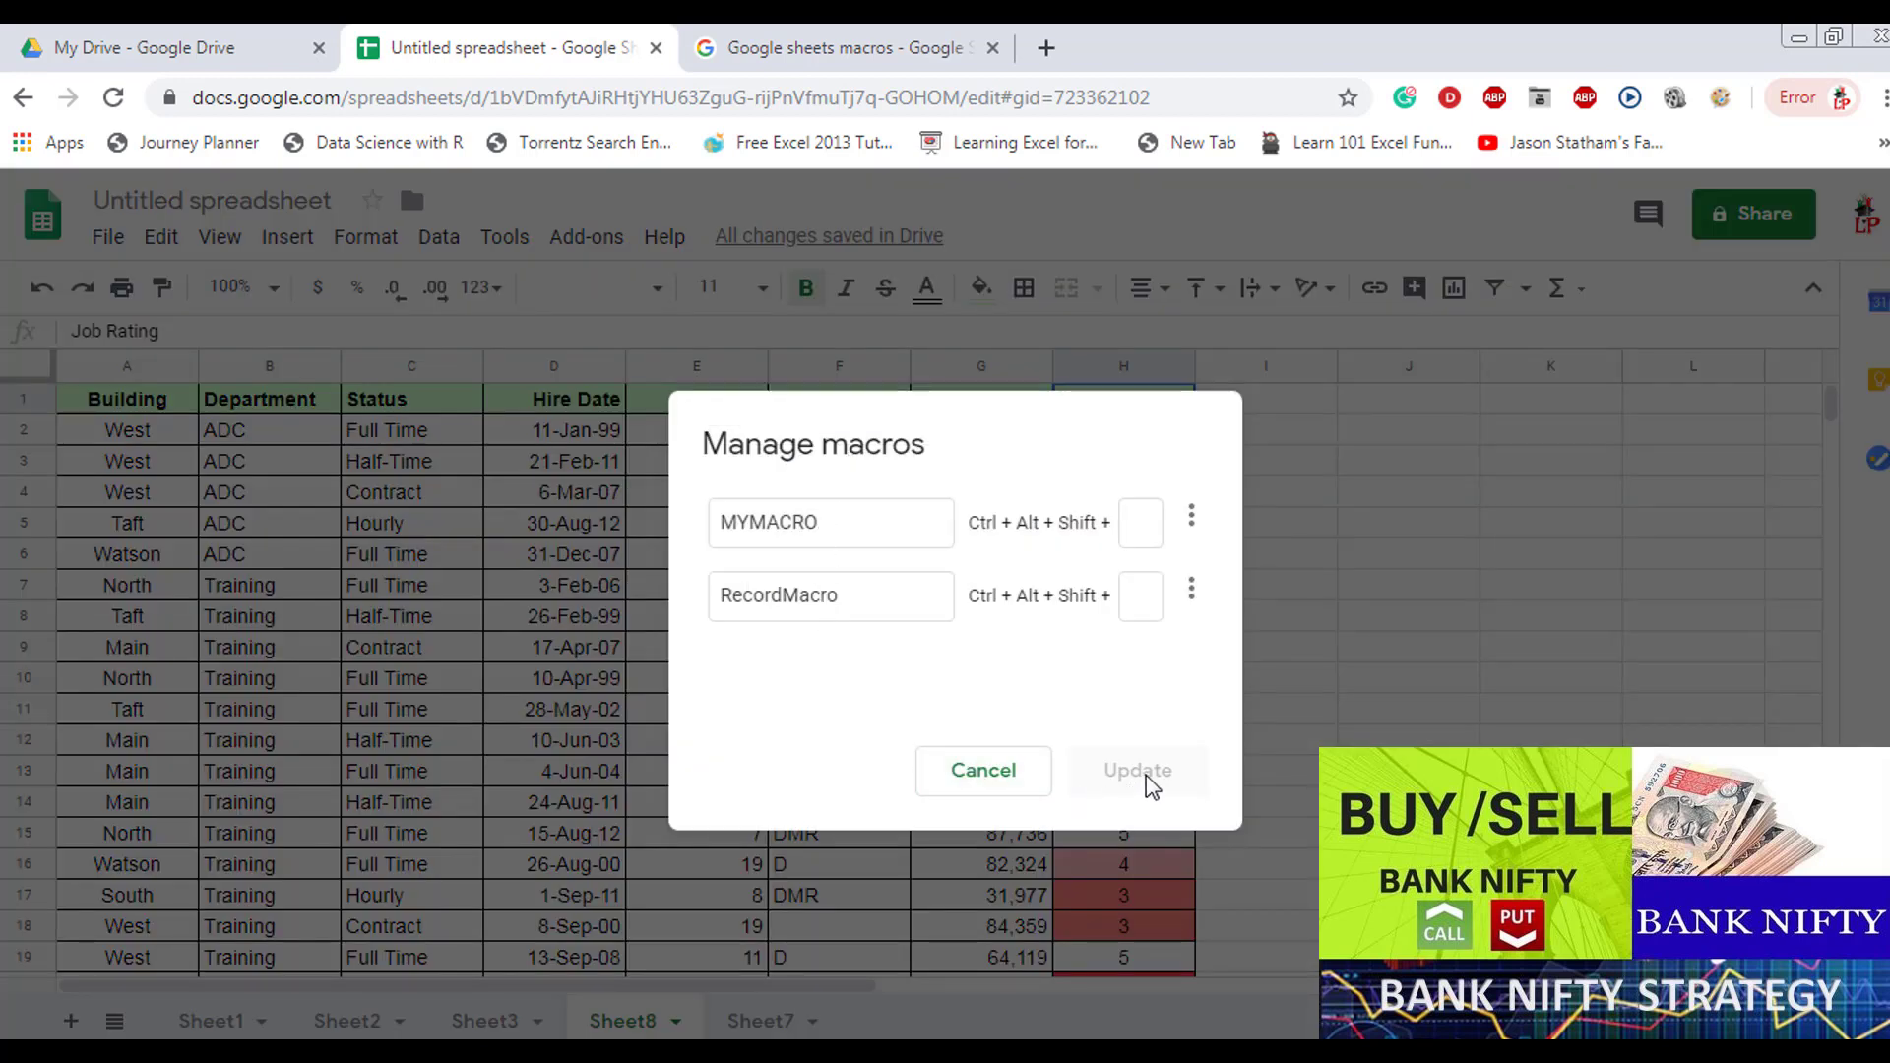
pyautogui.click(1191, 515)
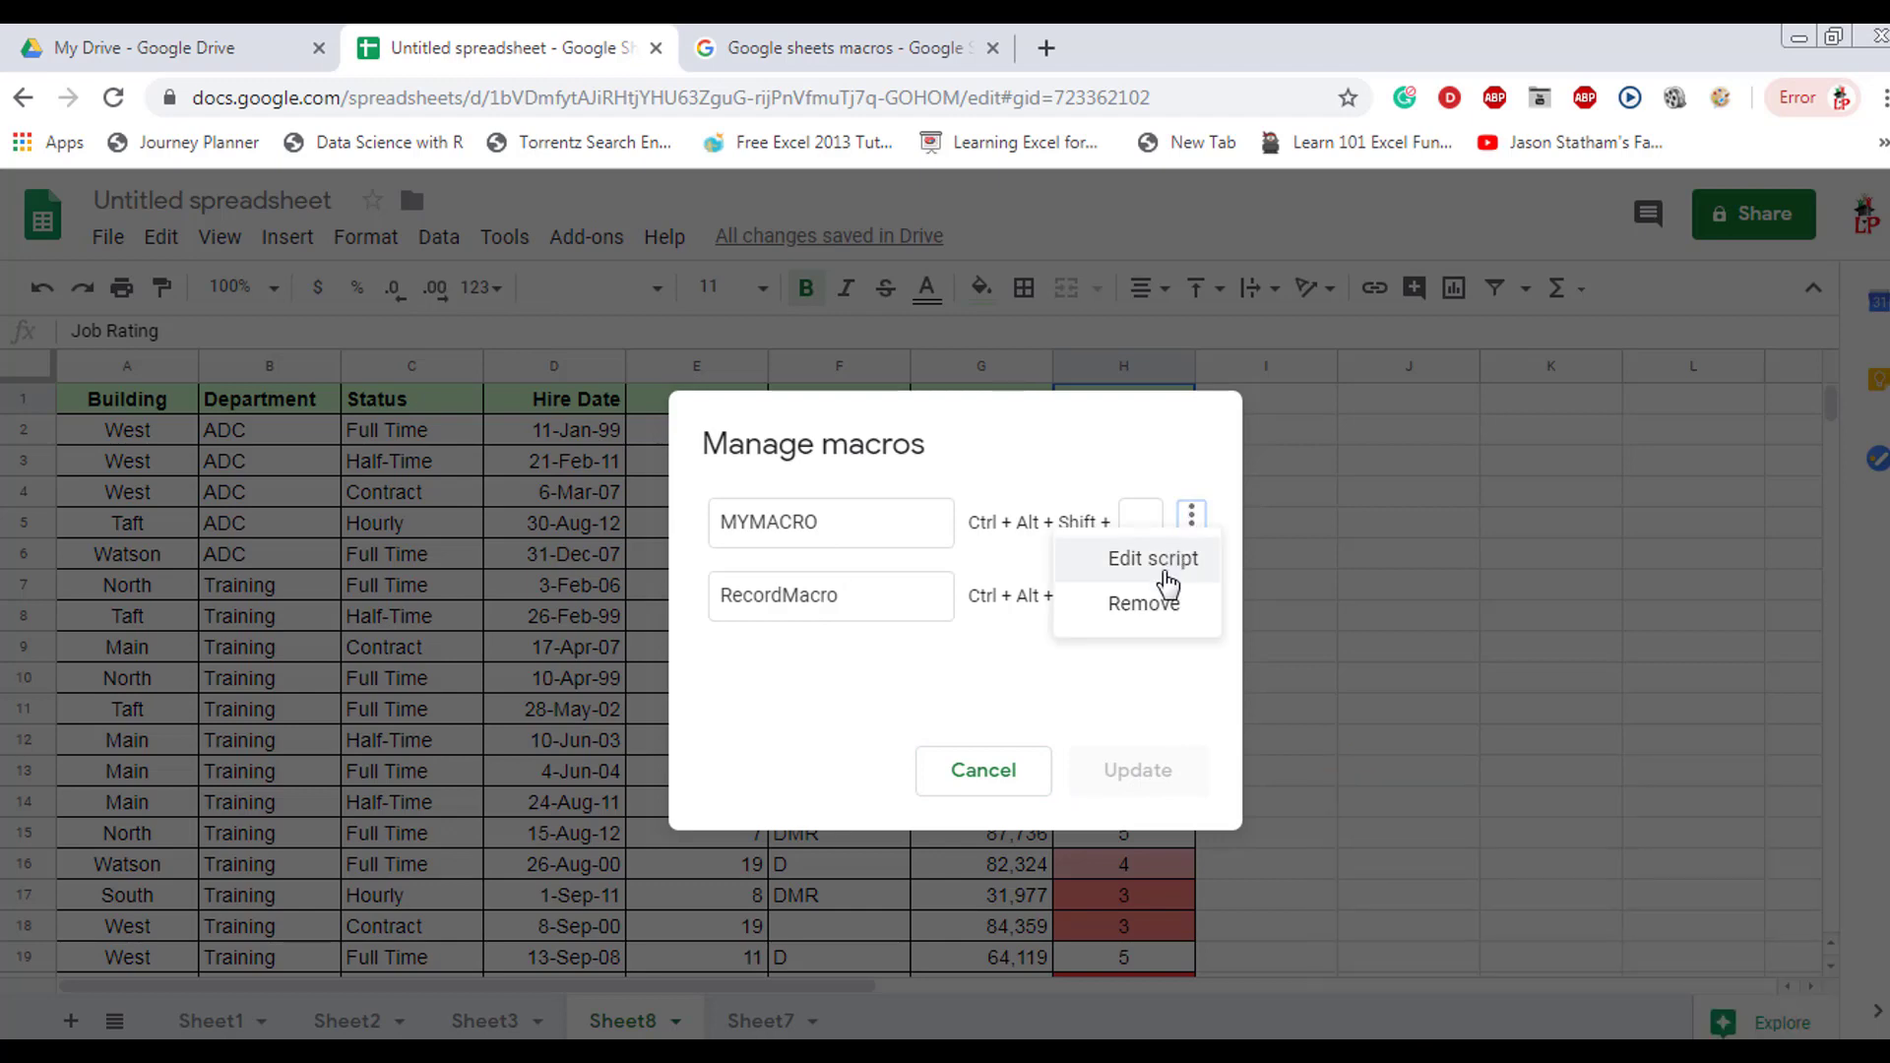
pyautogui.click(1153, 559)
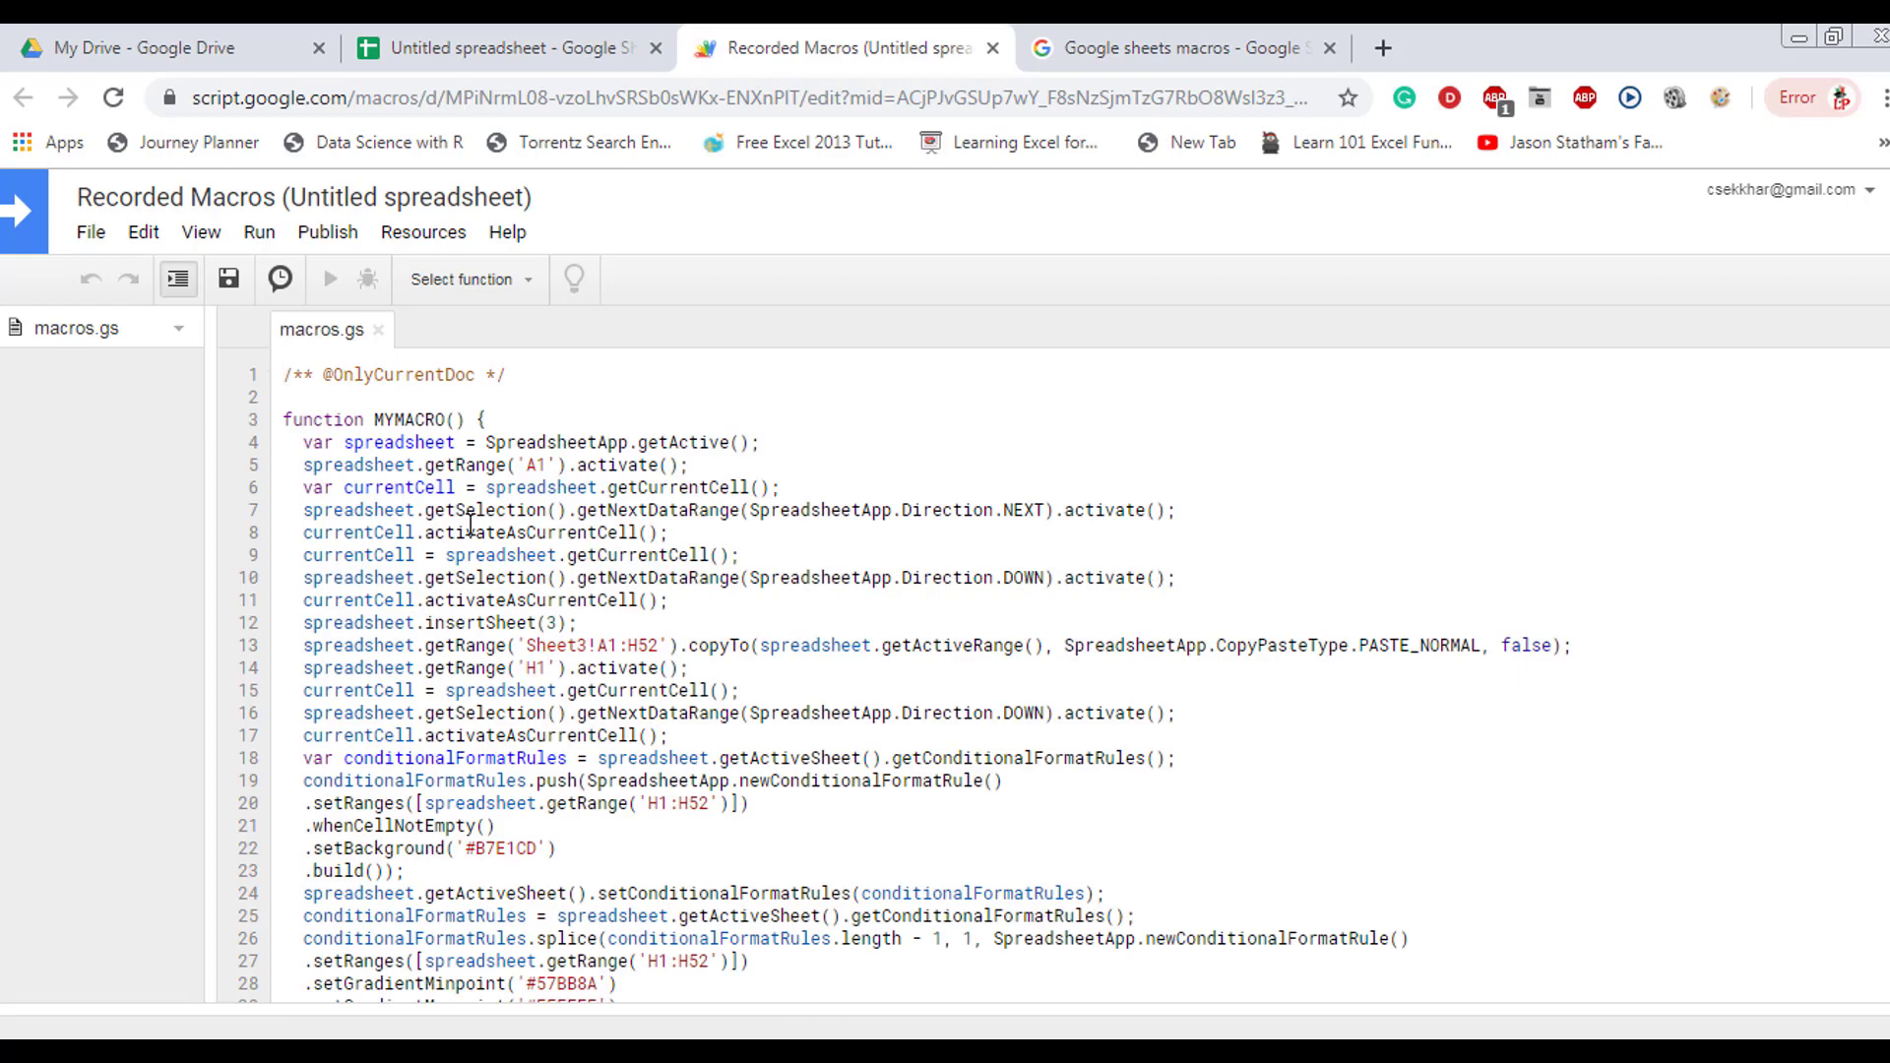
# Step: Scroll through MYMACRO's recorded code in macros.gs
pyautogui.scroll(-3, 440, 615)
pyautogui.scroll(-5, 440, 615)
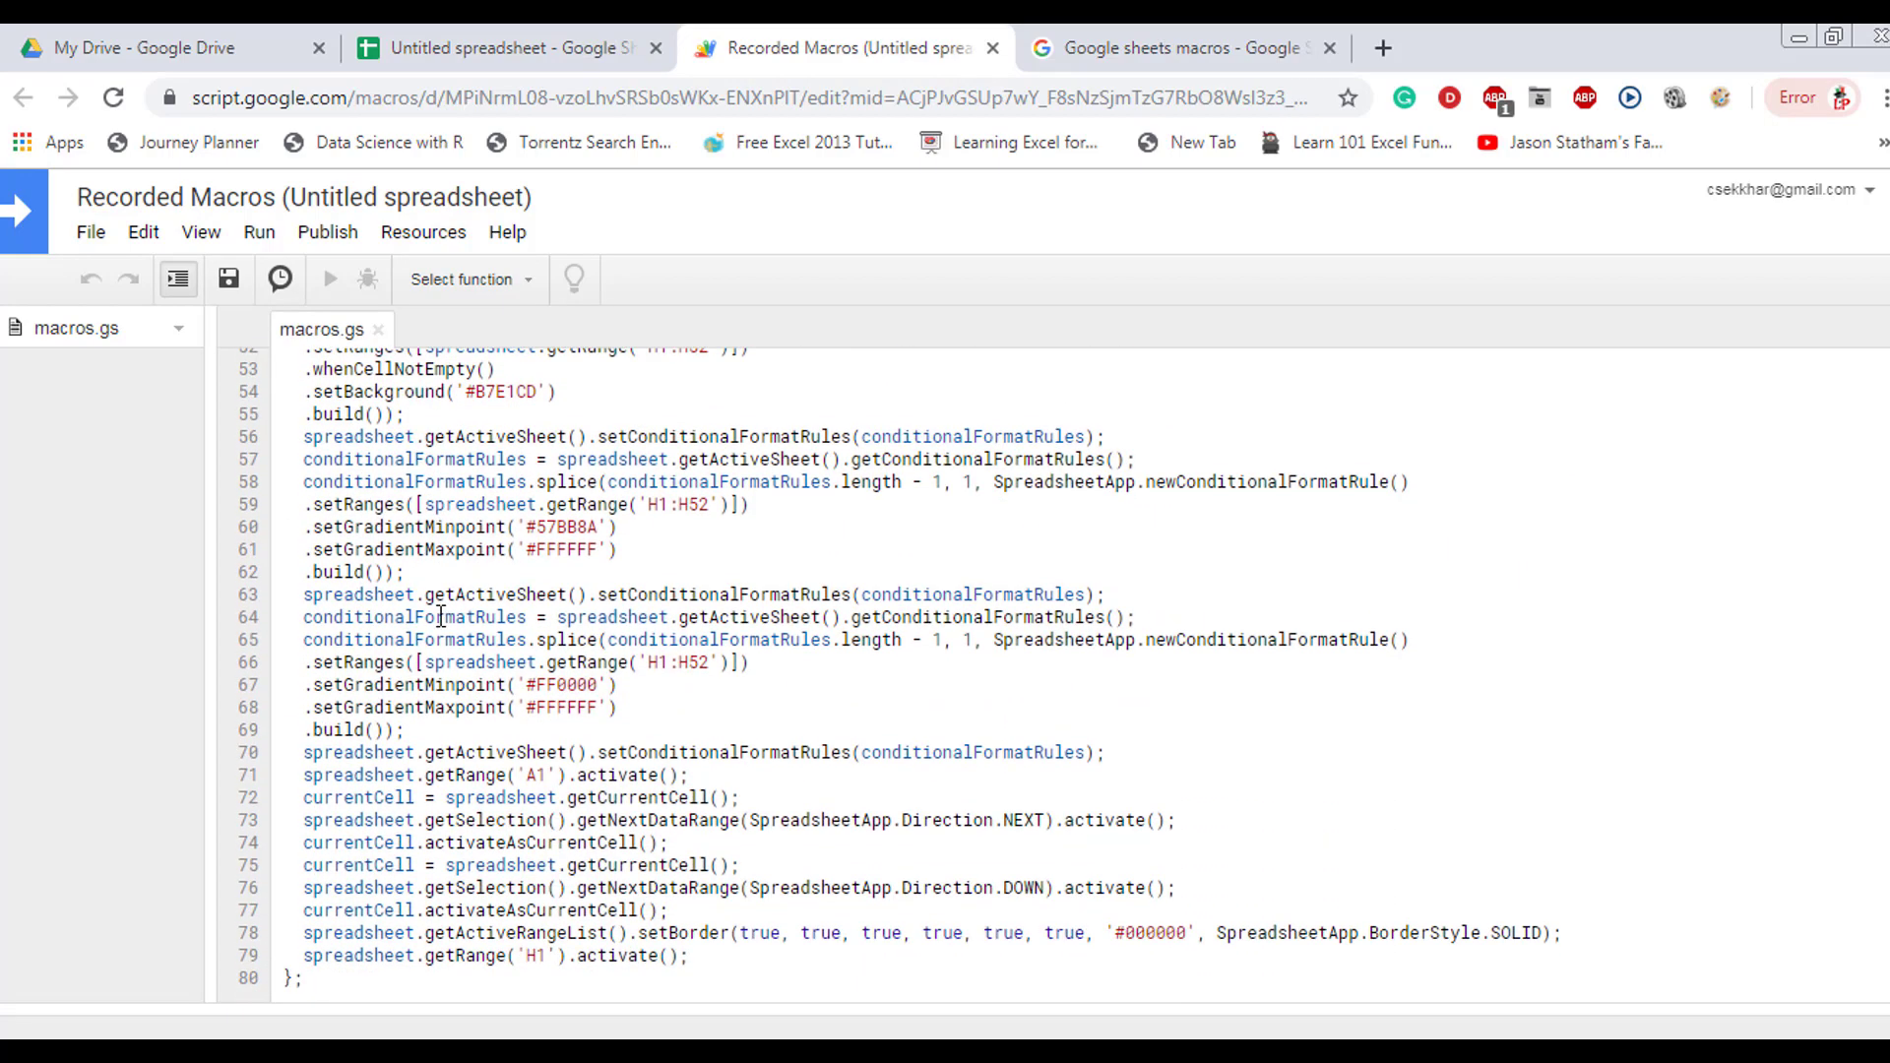
pyautogui.scroll(10, 413, 580)
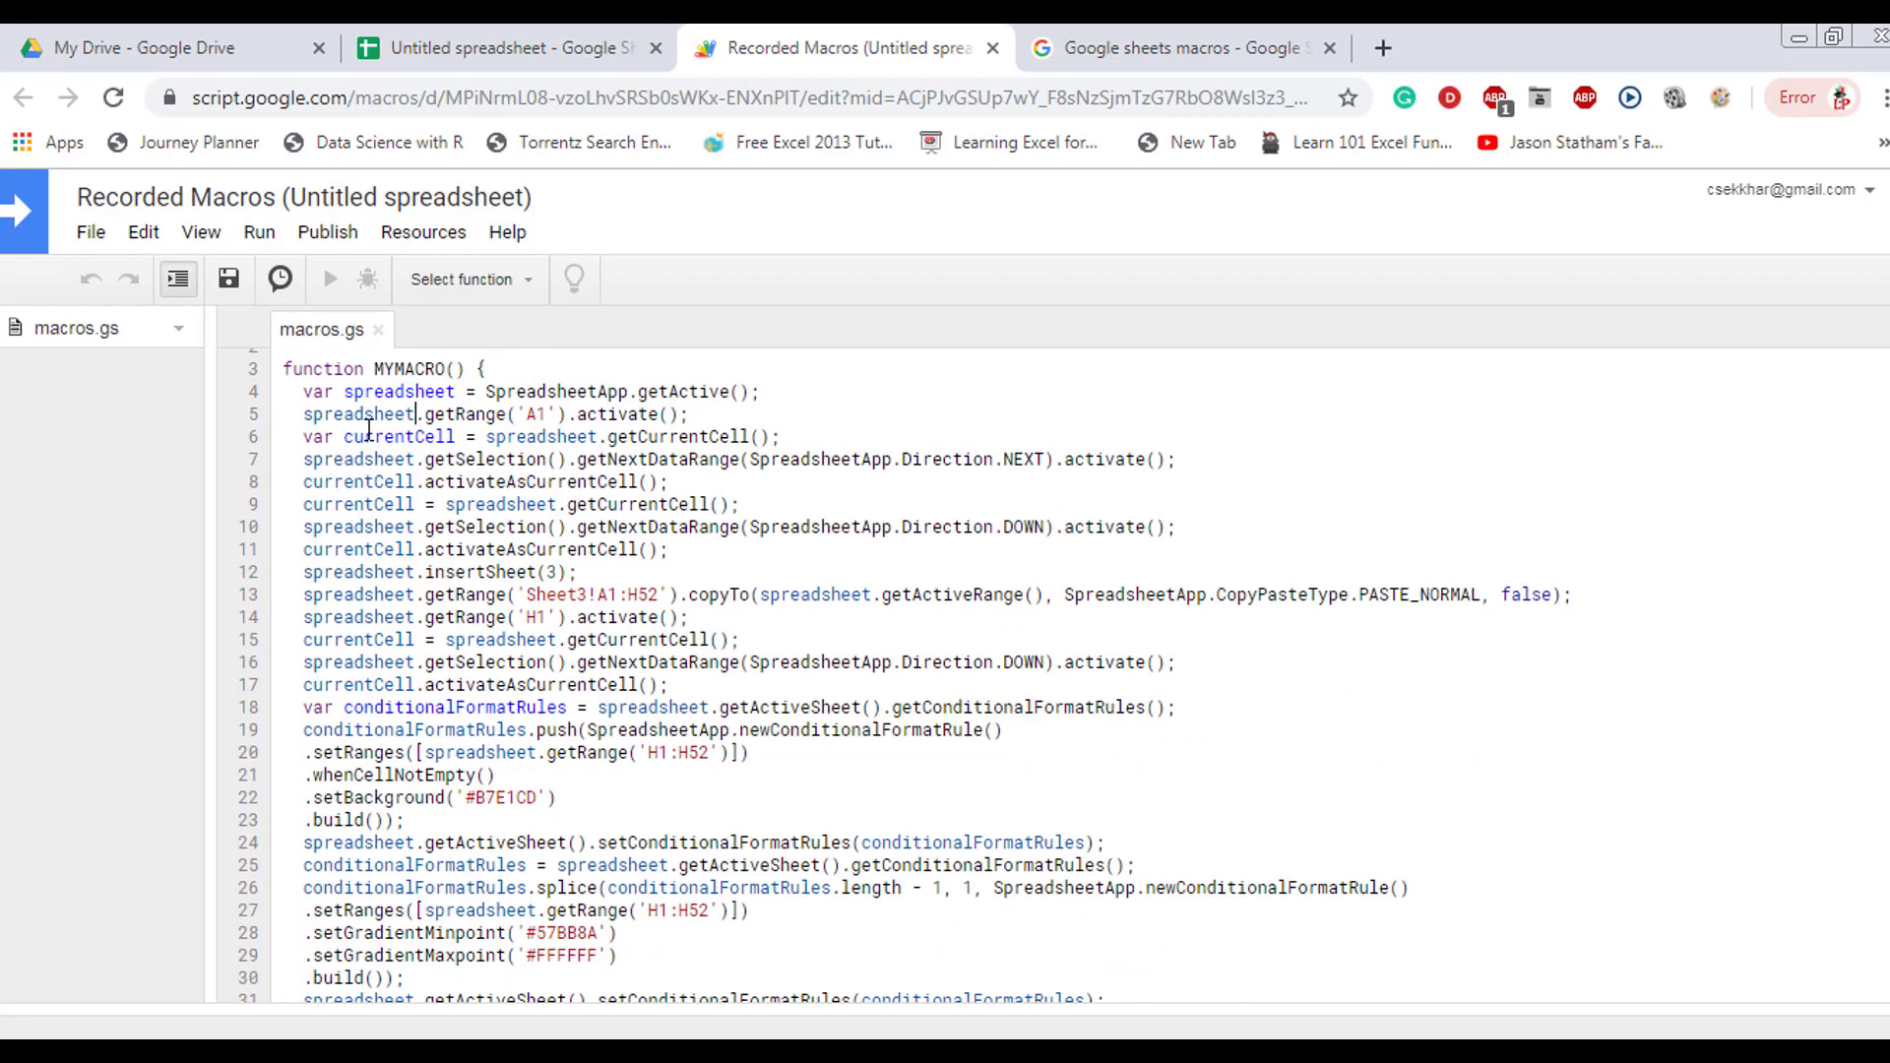
# Step: Open RecordMacro's code from the spreadsheet's macro list and scroll through it
pyautogui.click(451, 34)
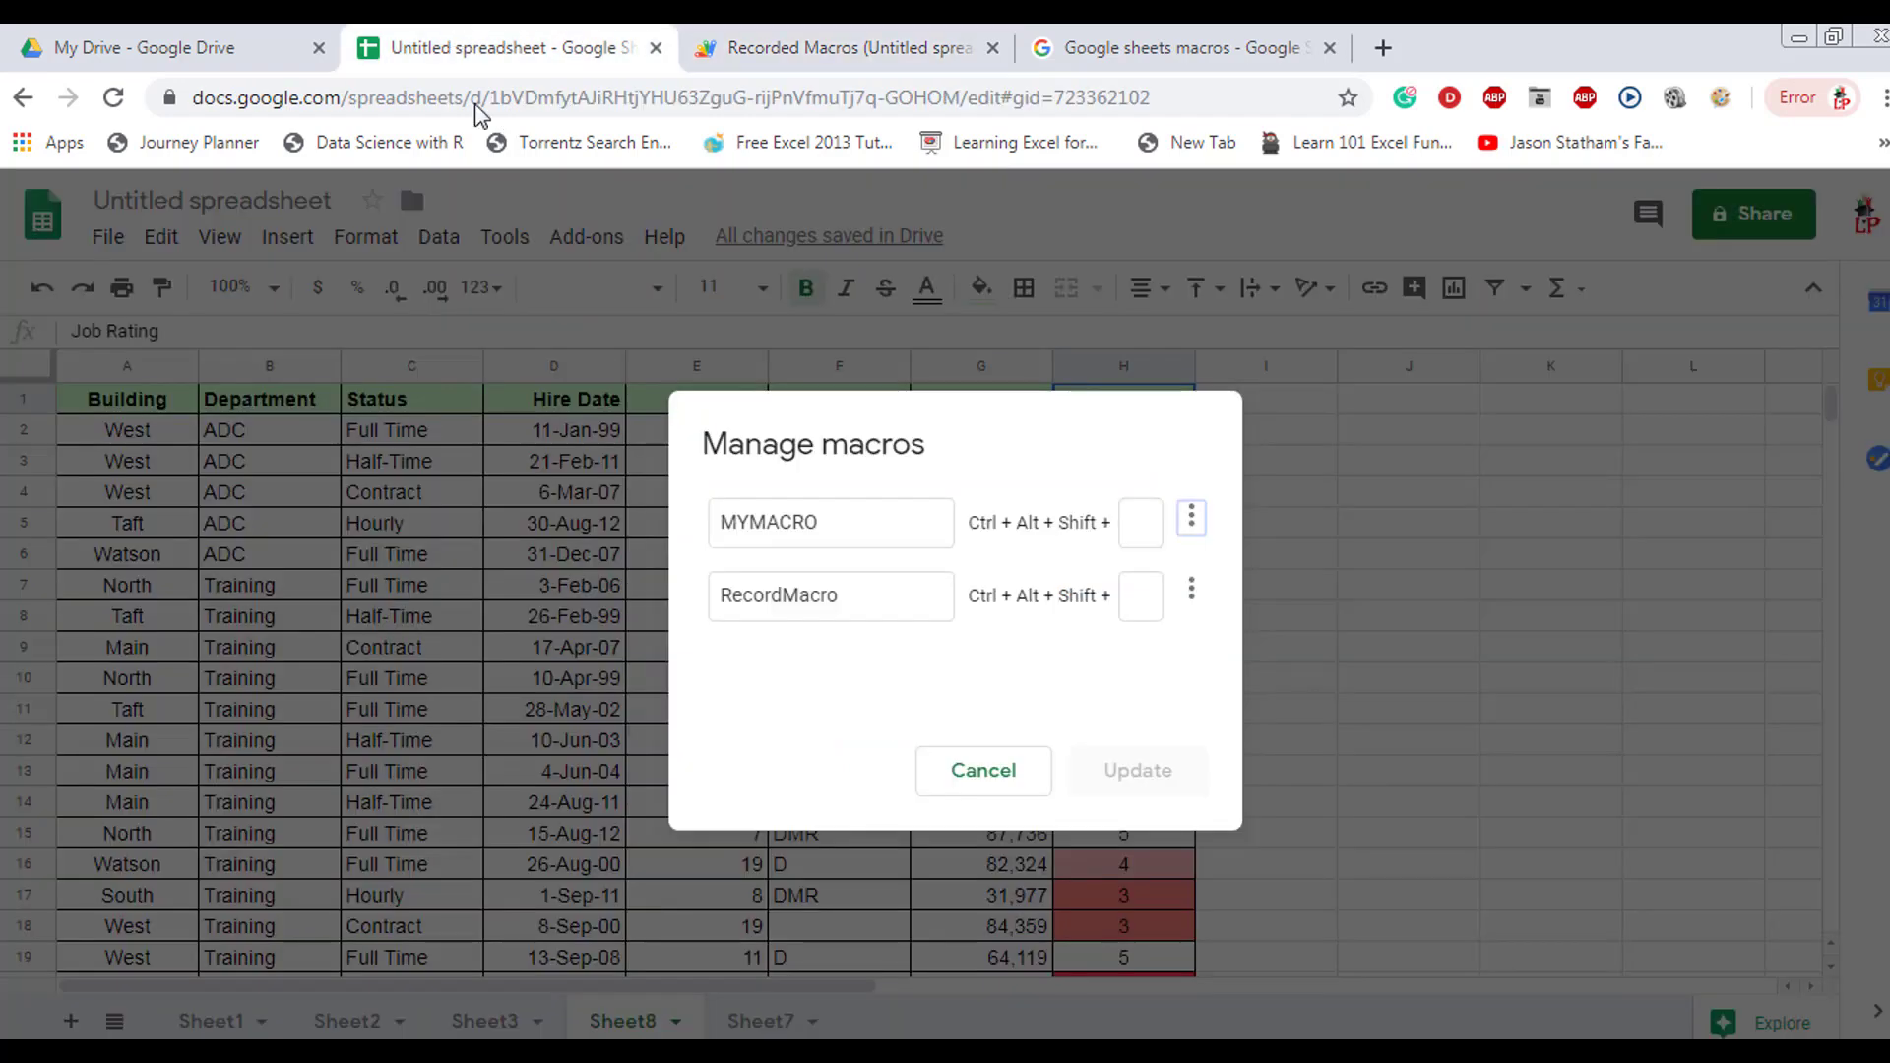
pyautogui.click(1191, 596)
pyautogui.click(1170, 645)
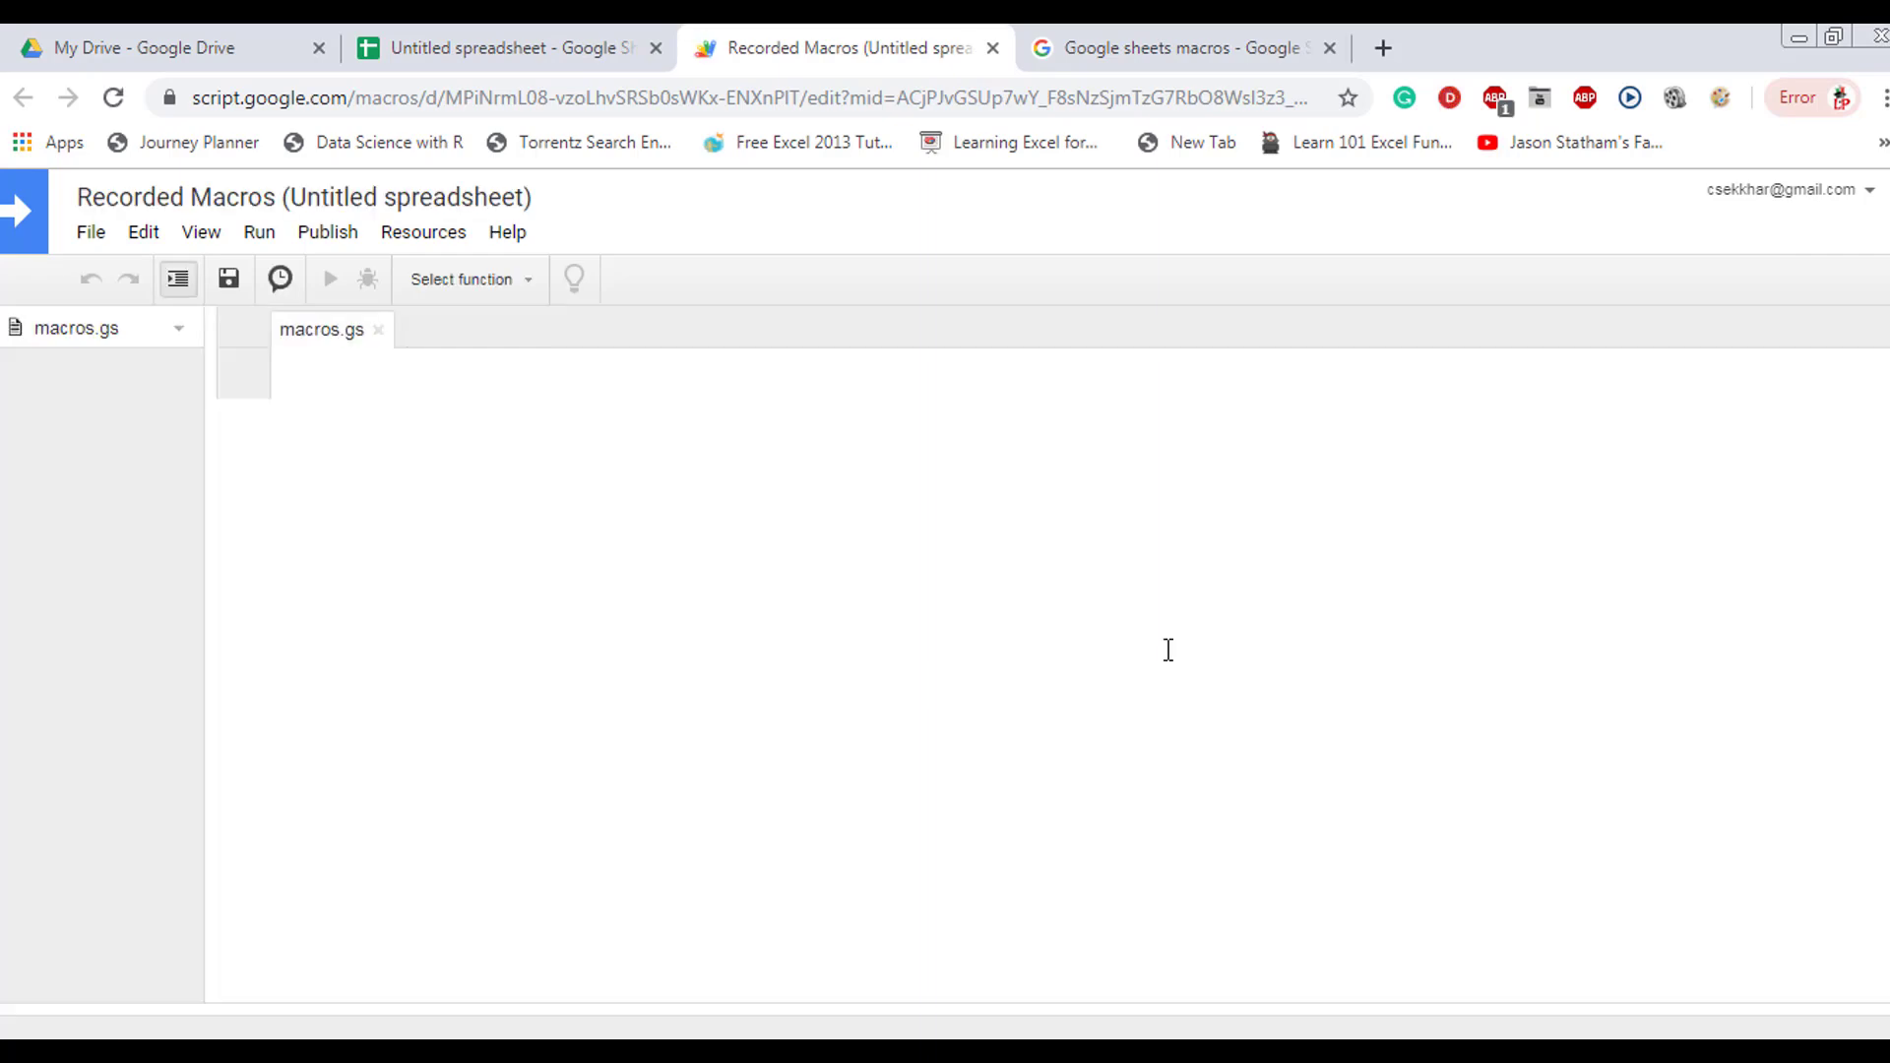
pyautogui.click(507, 578)
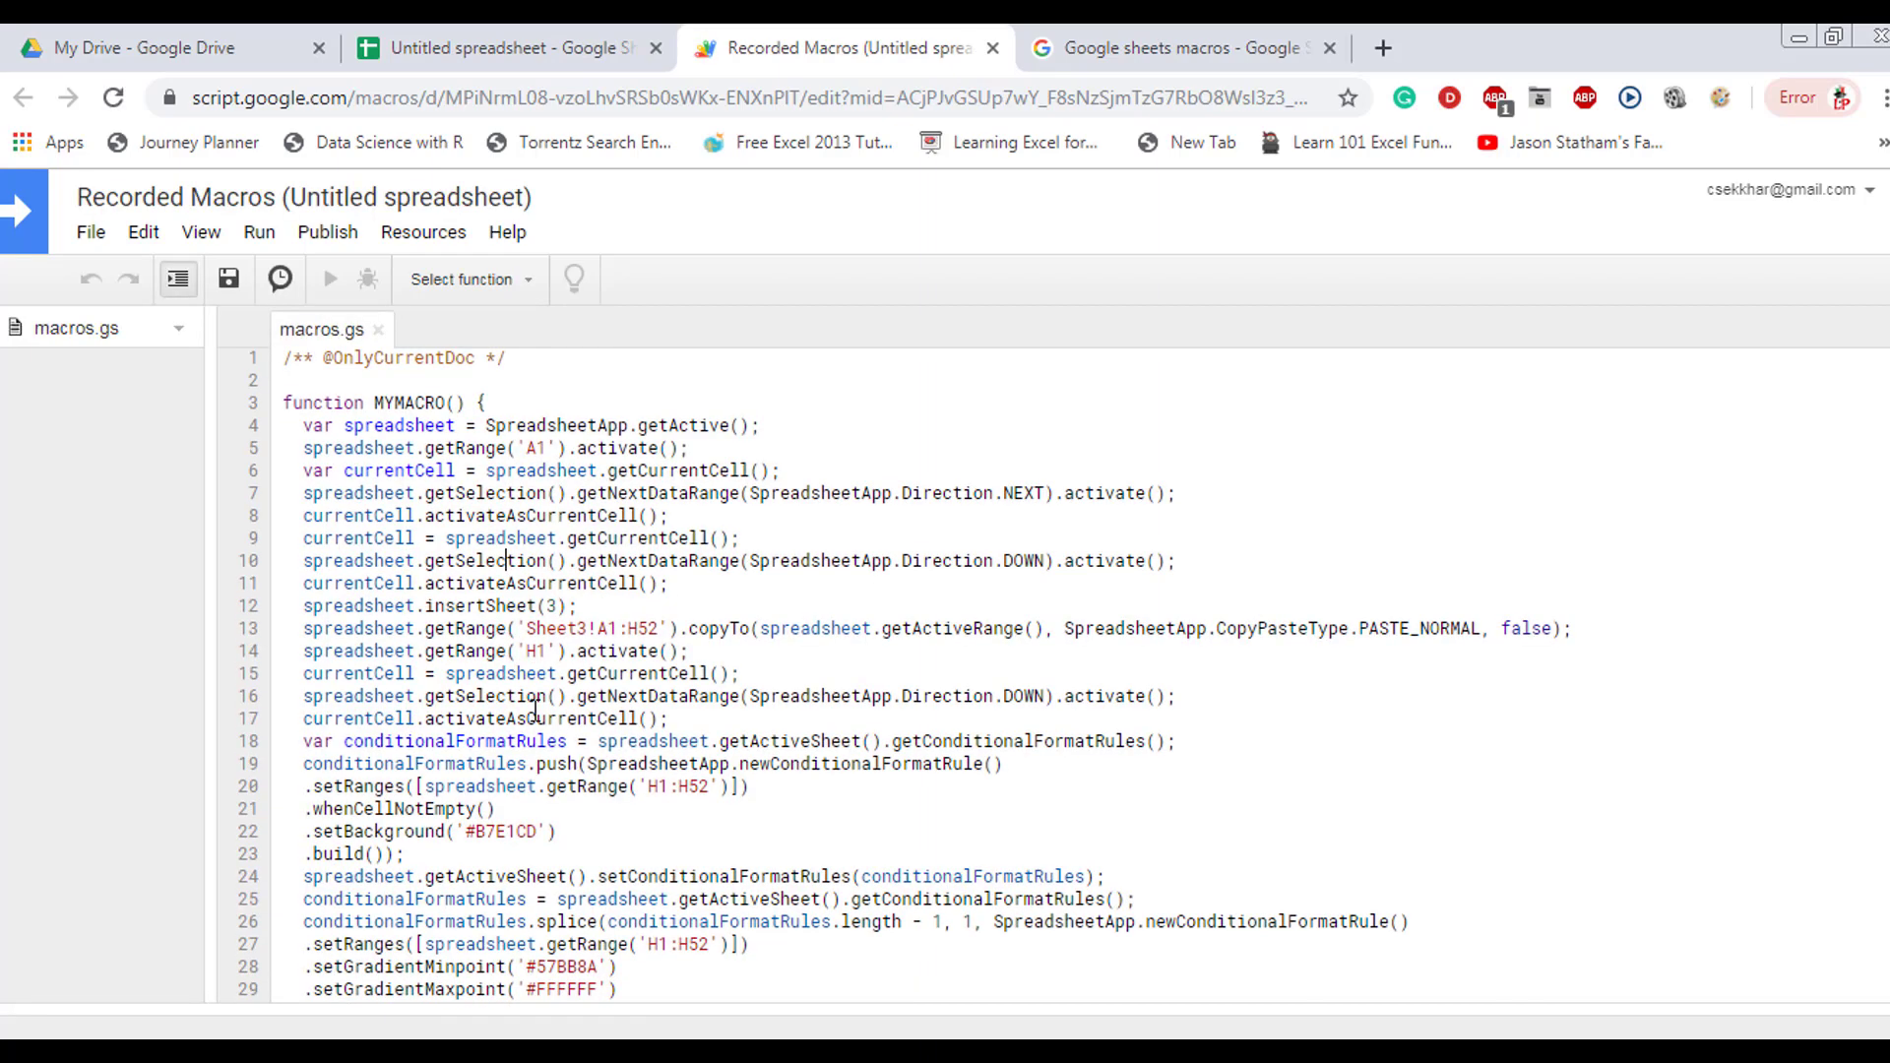
pyautogui.scroll(-4, 522, 640)
pyautogui.scroll(4, 537, 712)
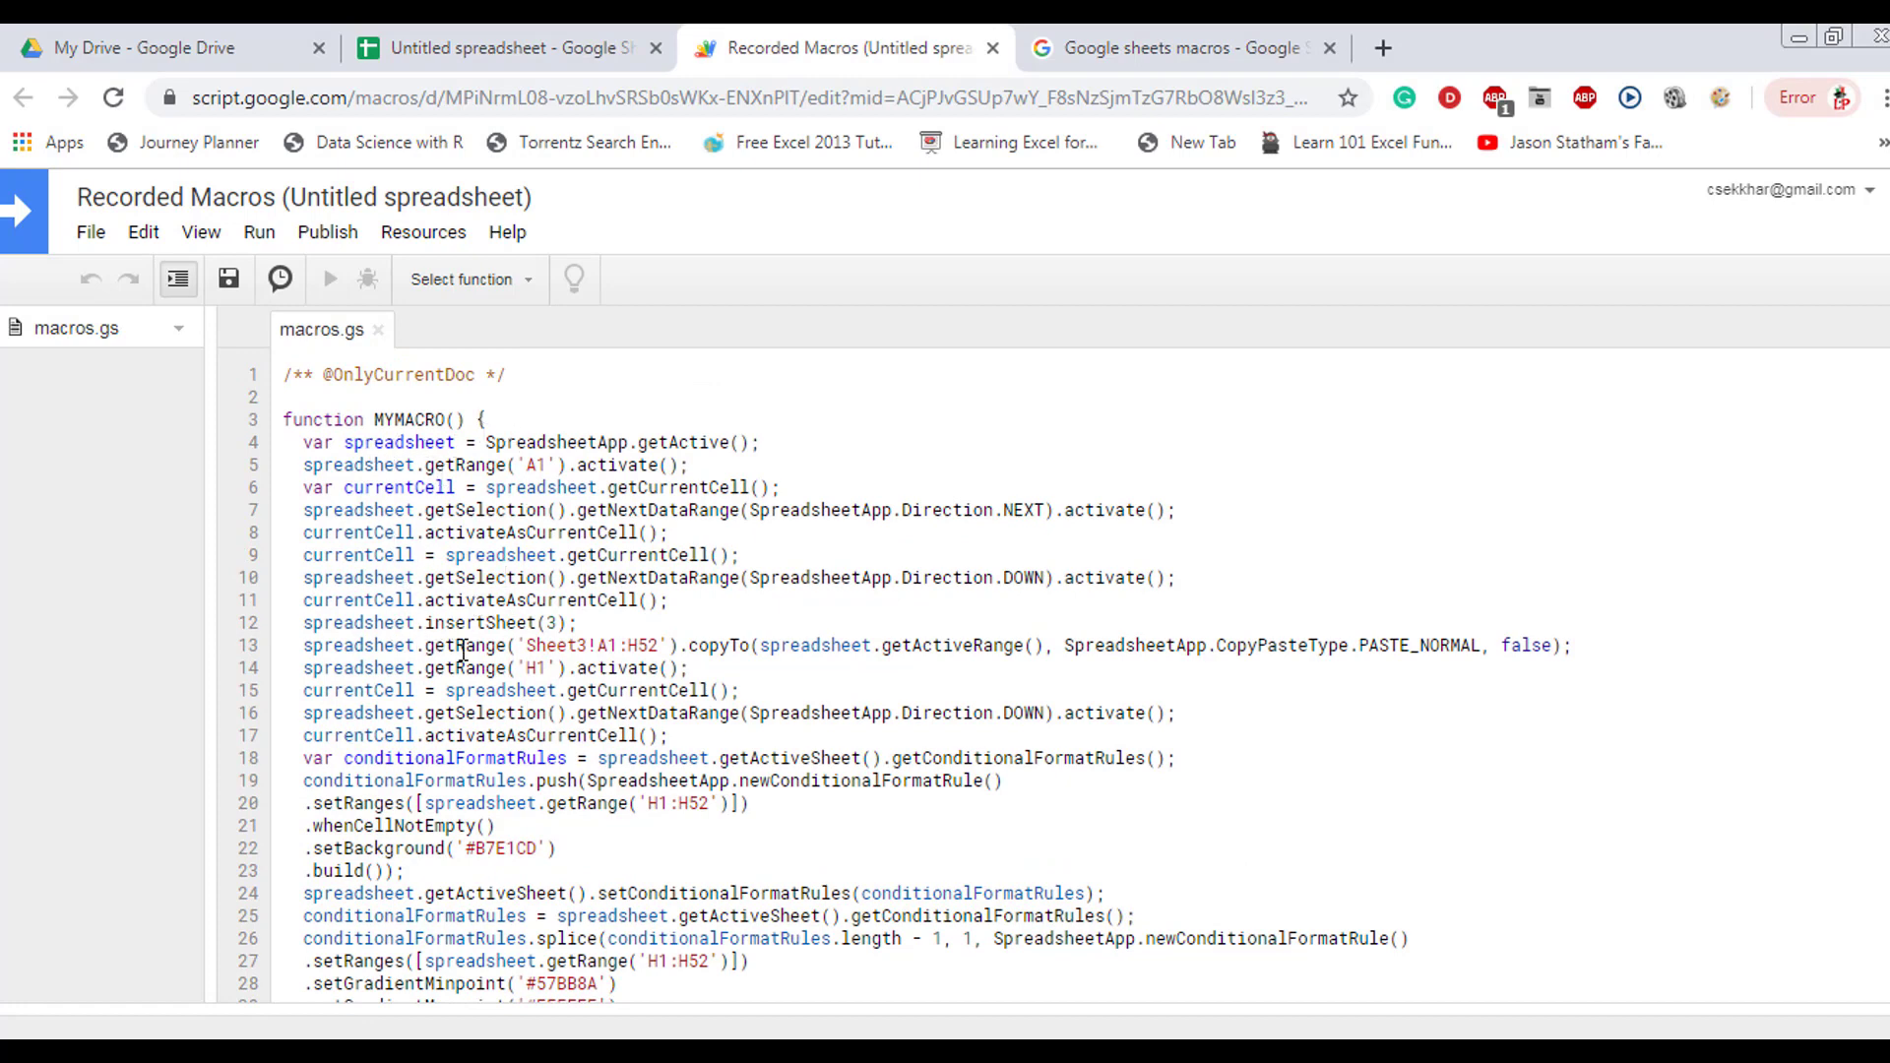
pyautogui.scroll(-1, 740, 756)
pyautogui.scroll(-4, 740, 756)
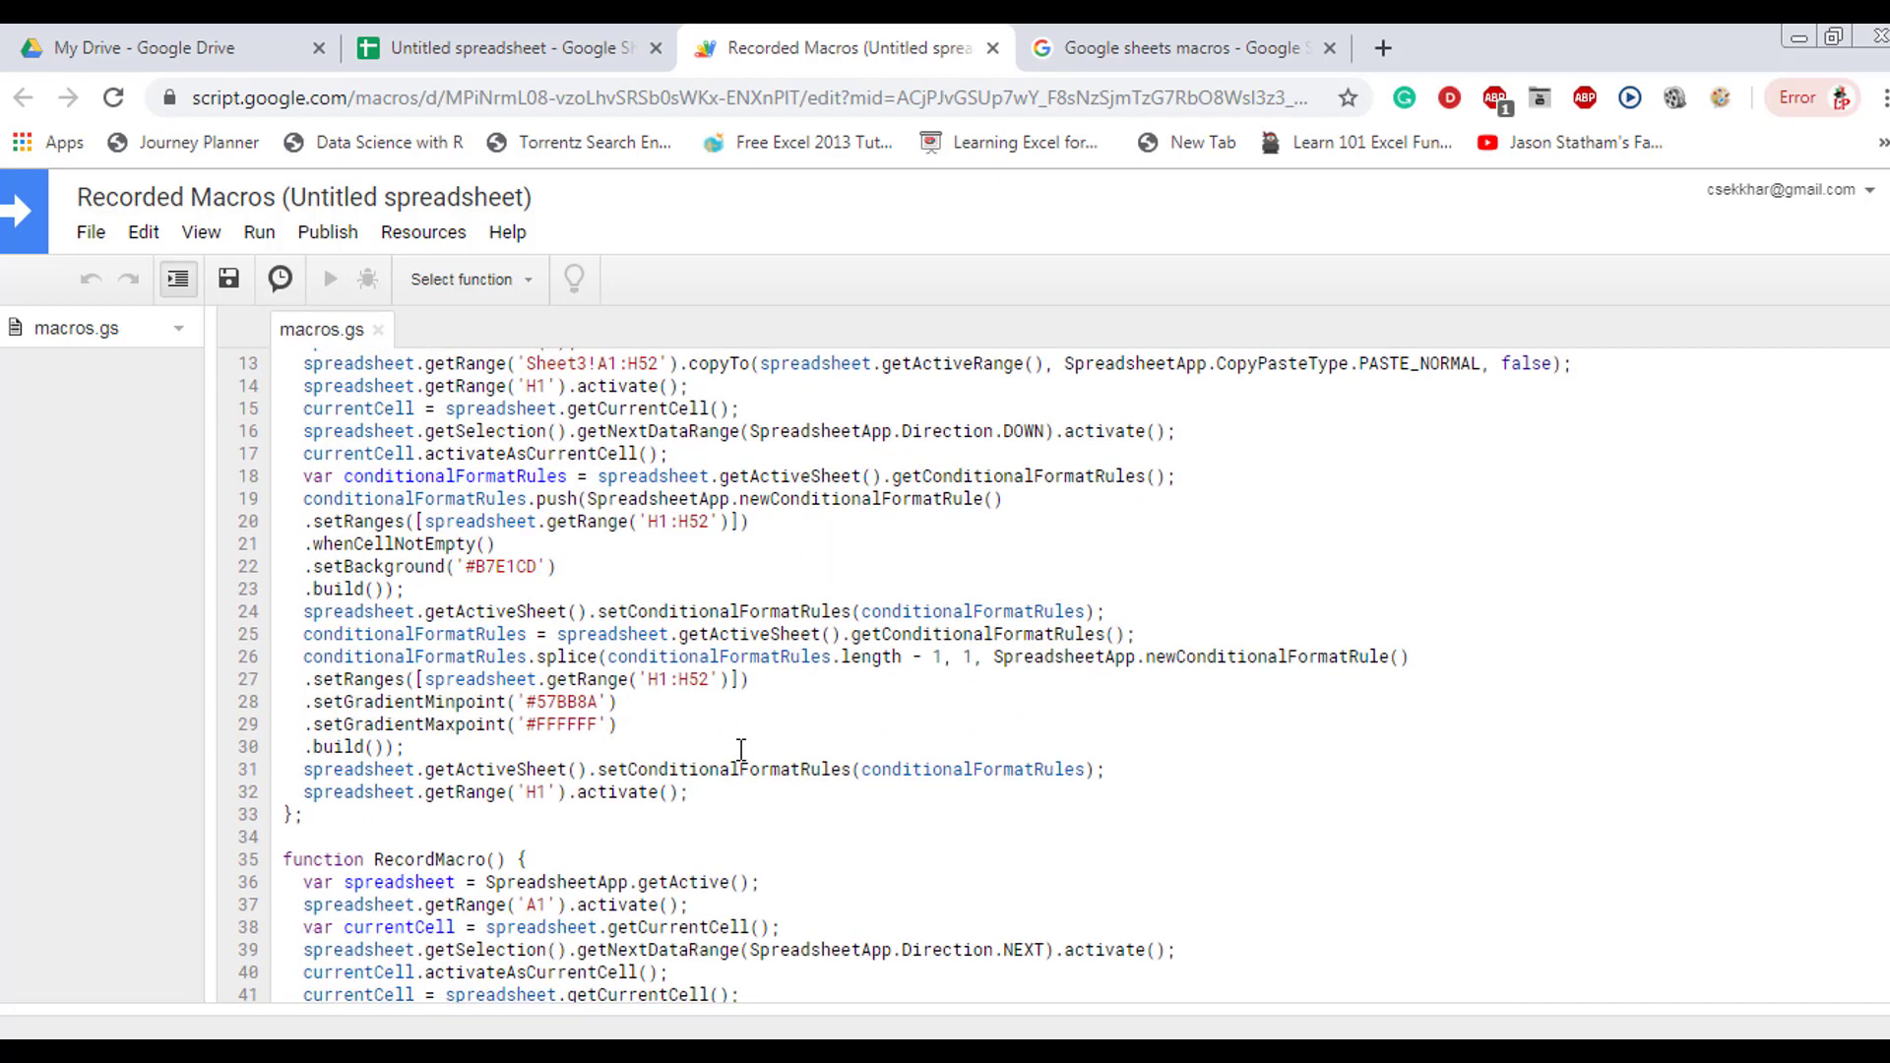
# Step: Return to the spreadsheet's Manage macros dialog listing MYMACRO and RecordMacro
pyautogui.click(1549, 1030)
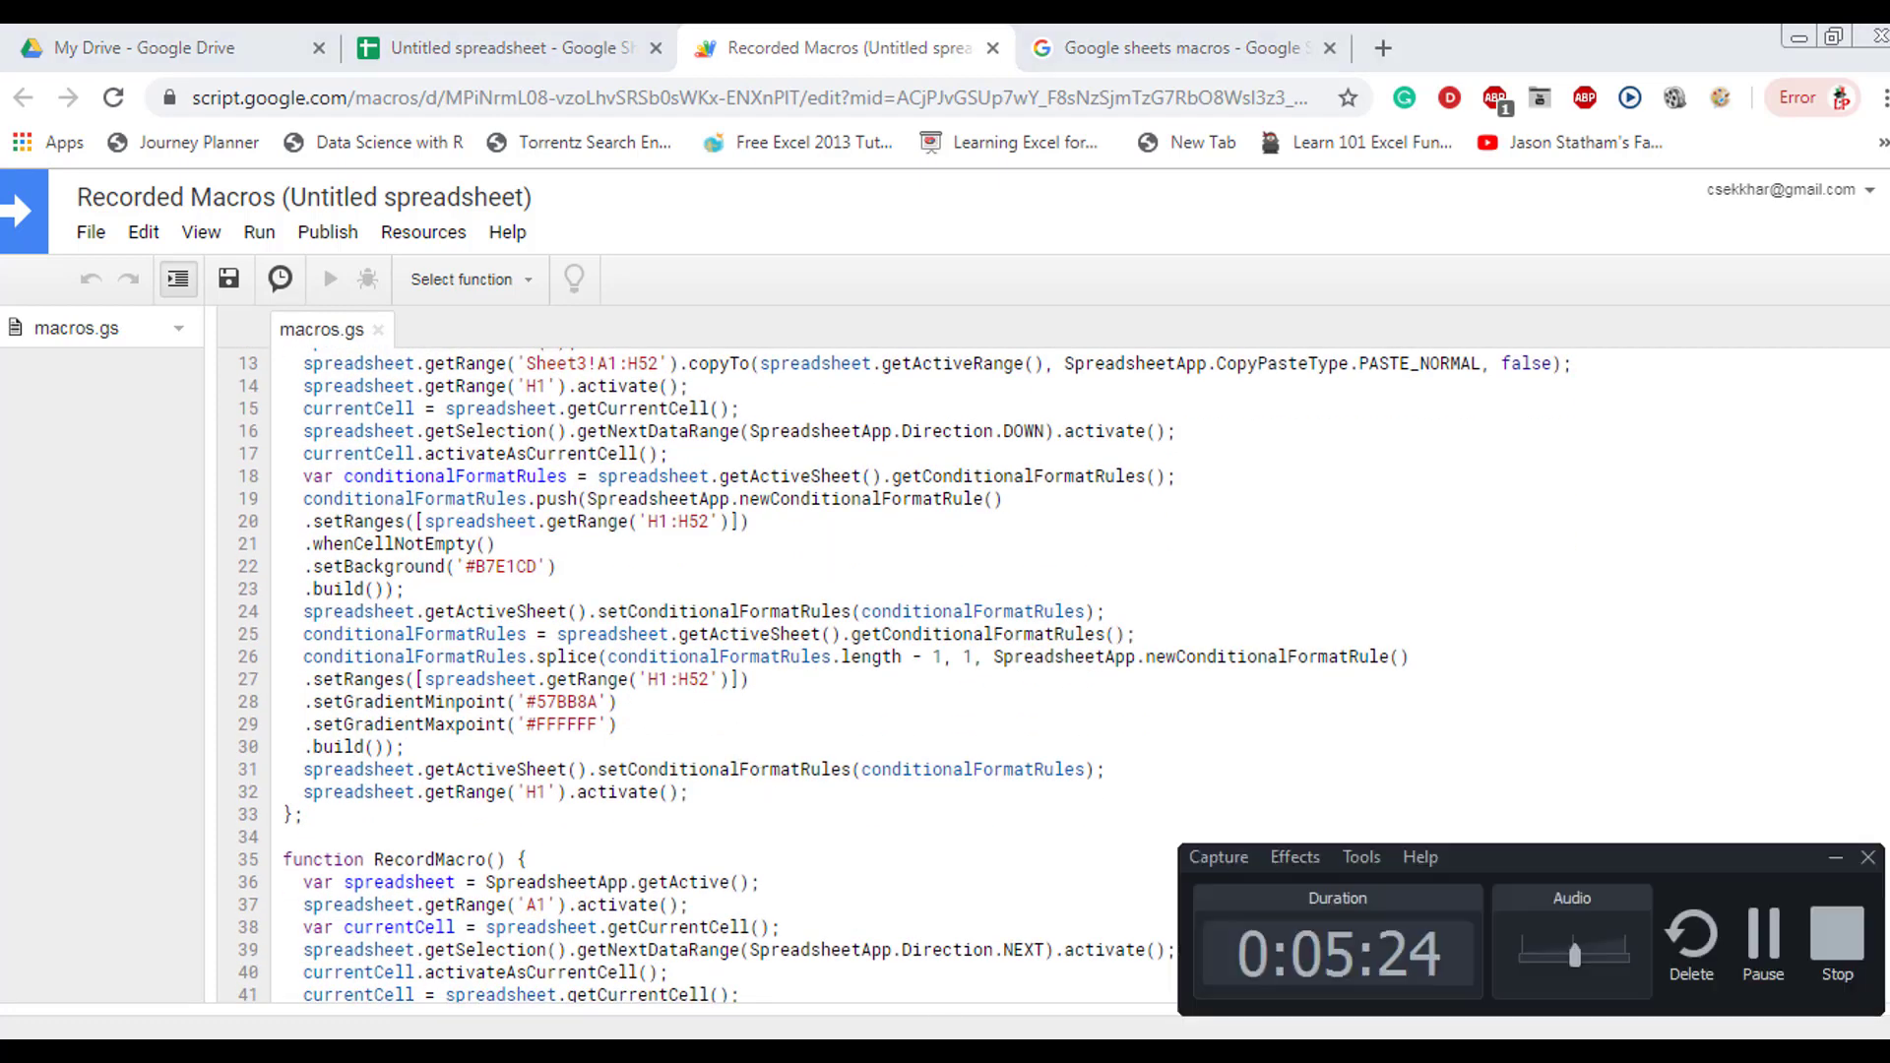
pyautogui.click(943, 787)
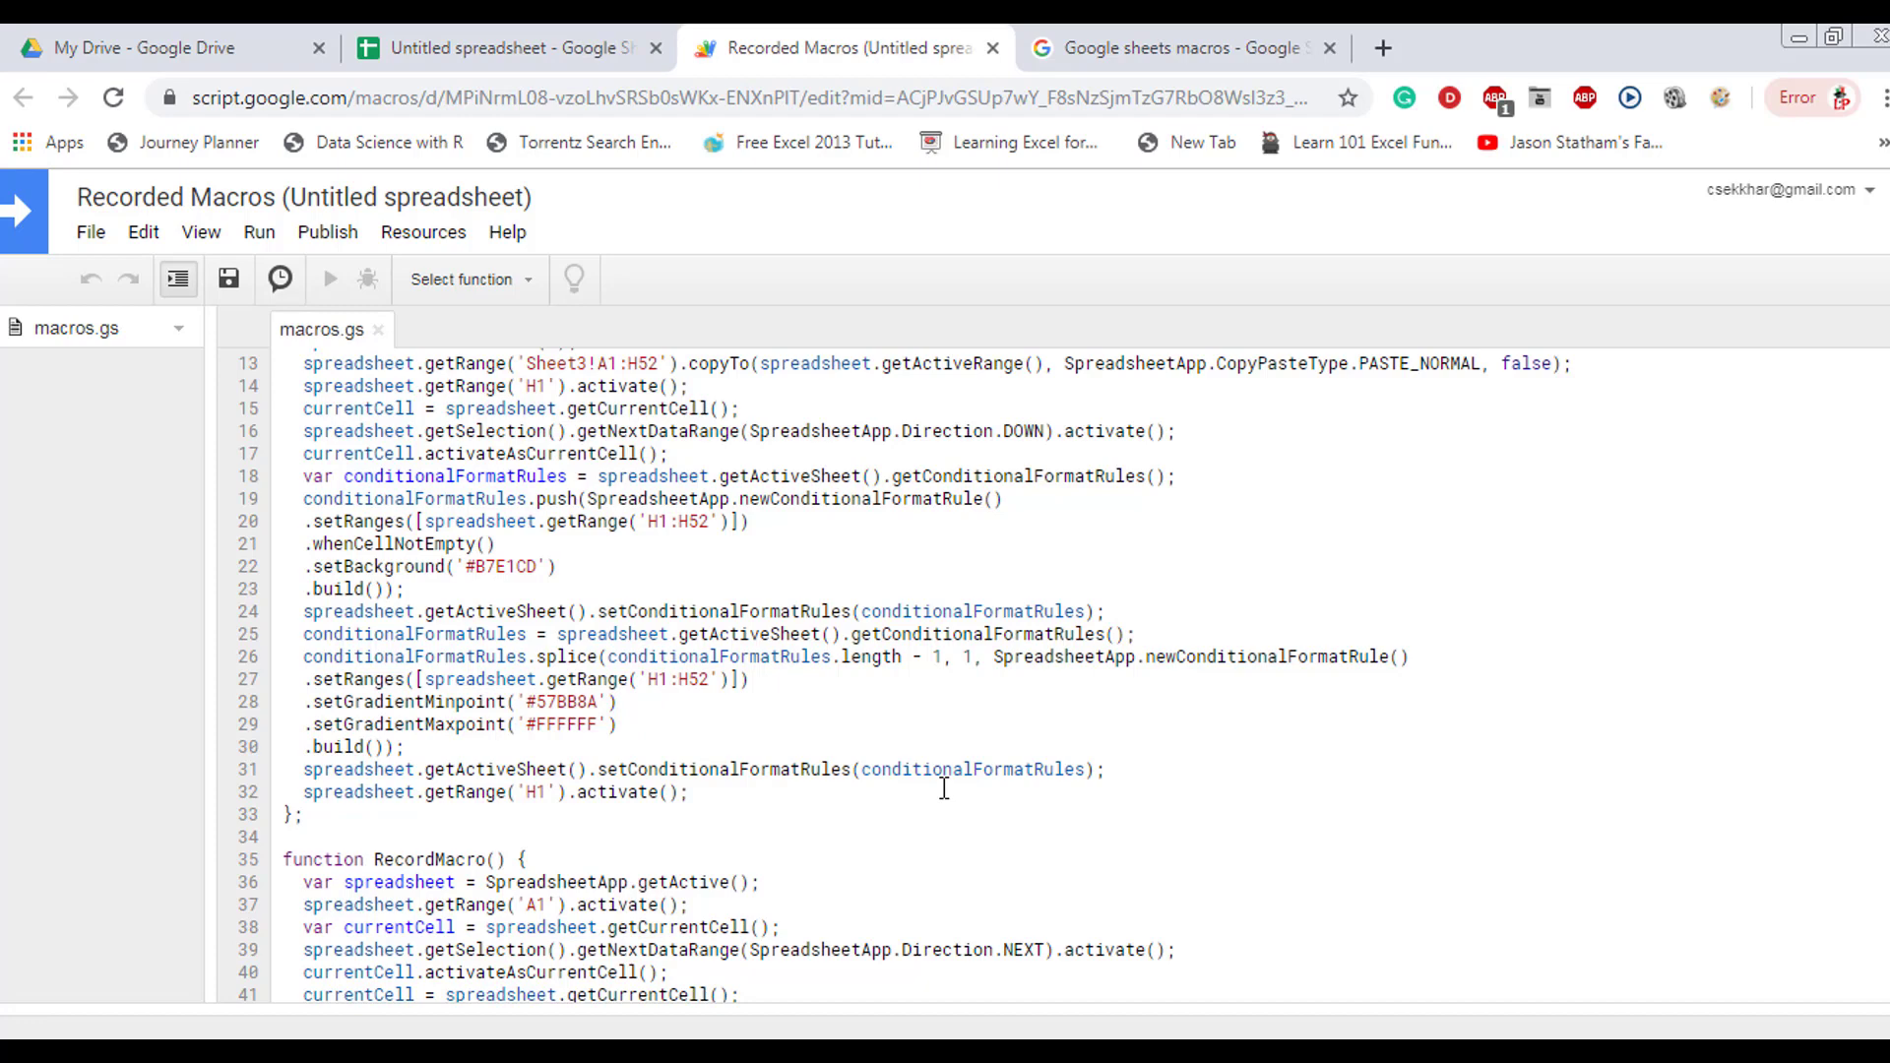
pyautogui.scroll(3, 886, 777)
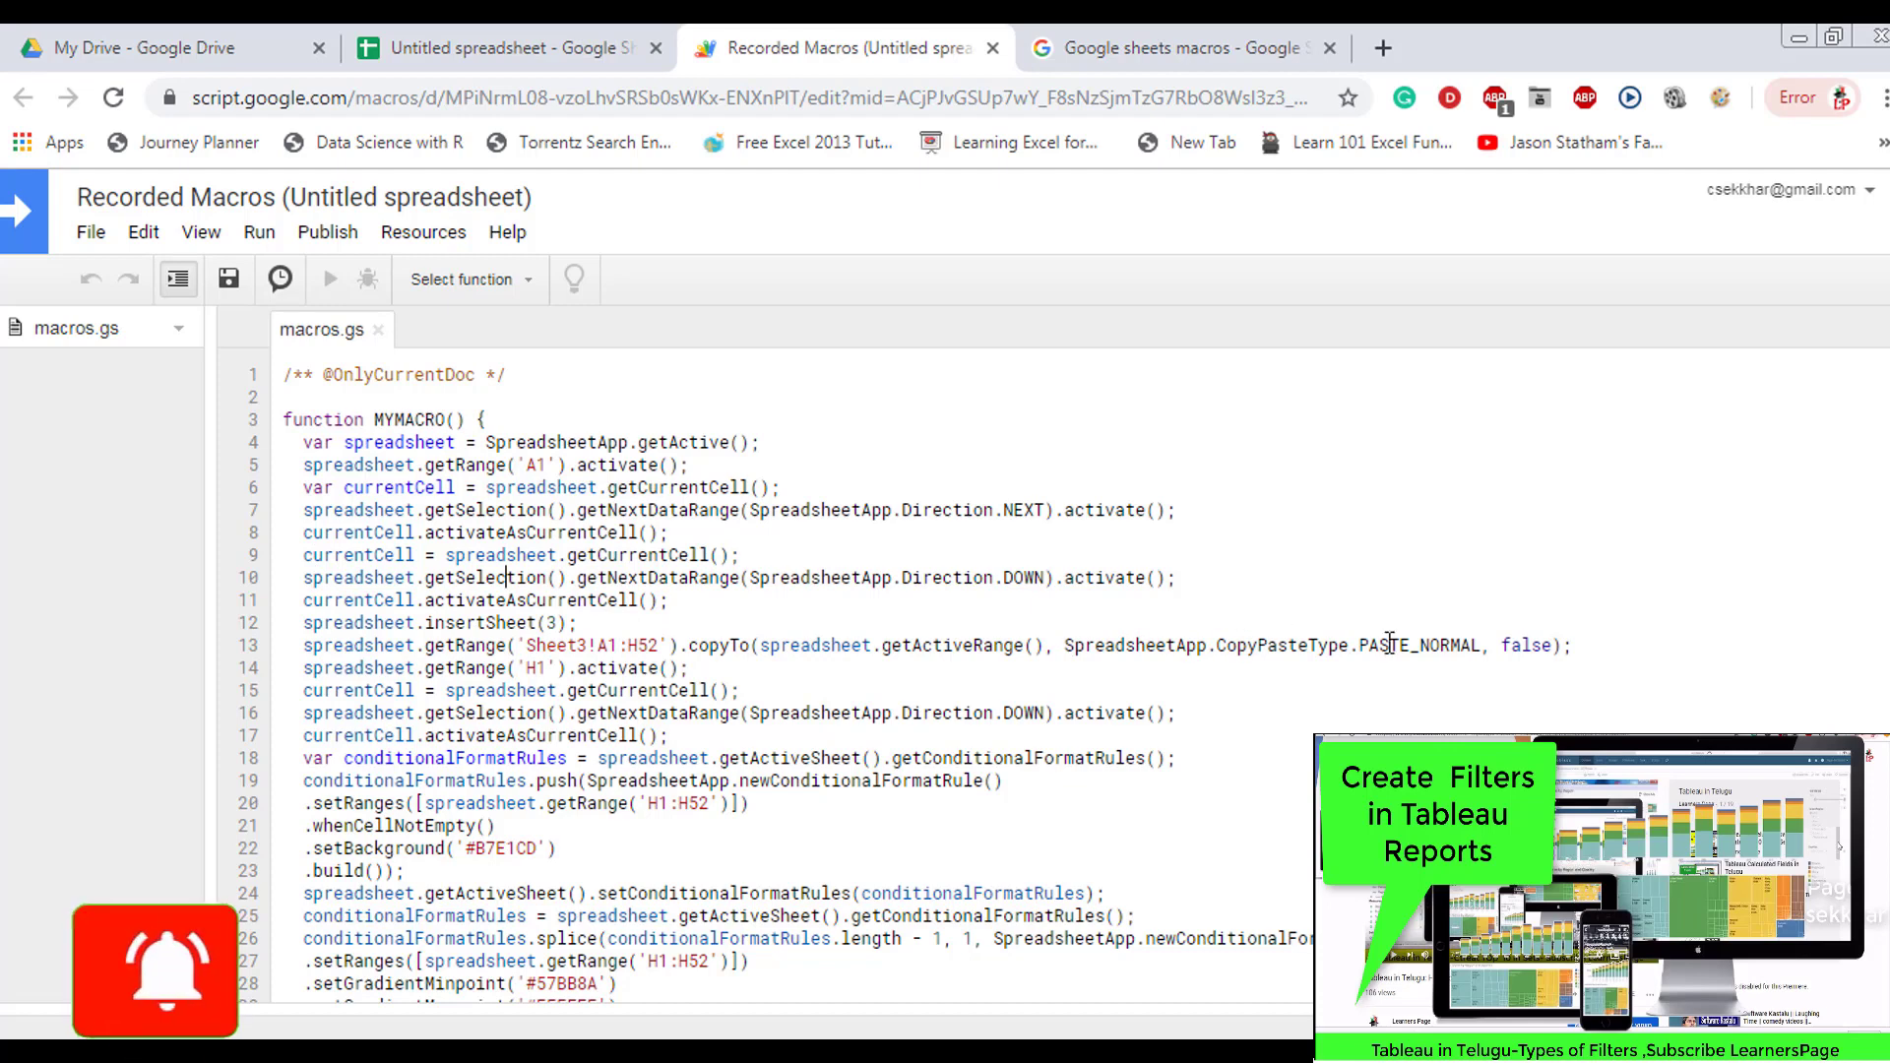
pyautogui.click(517, 45)
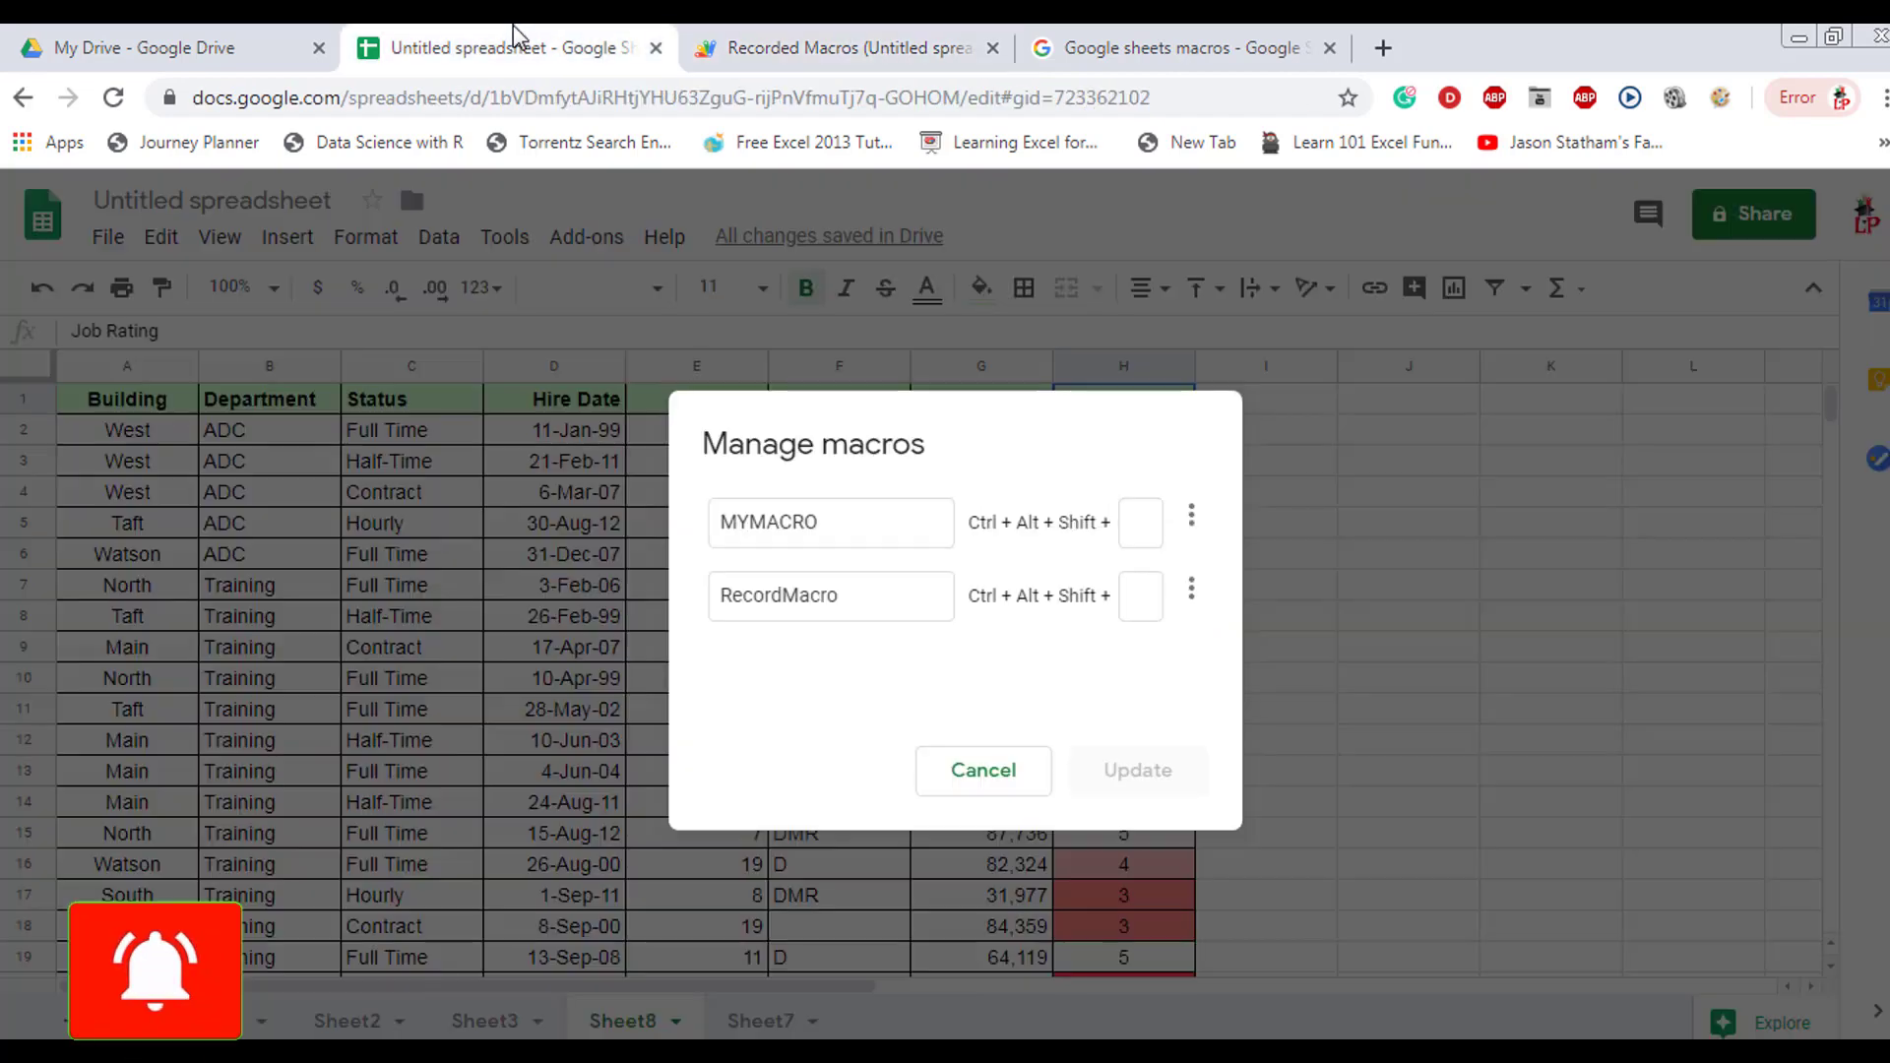
# Step: Cancel the Manage macros dialog, leaving Sheet8's red-scaled employee table in view
pyautogui.click(1005, 772)
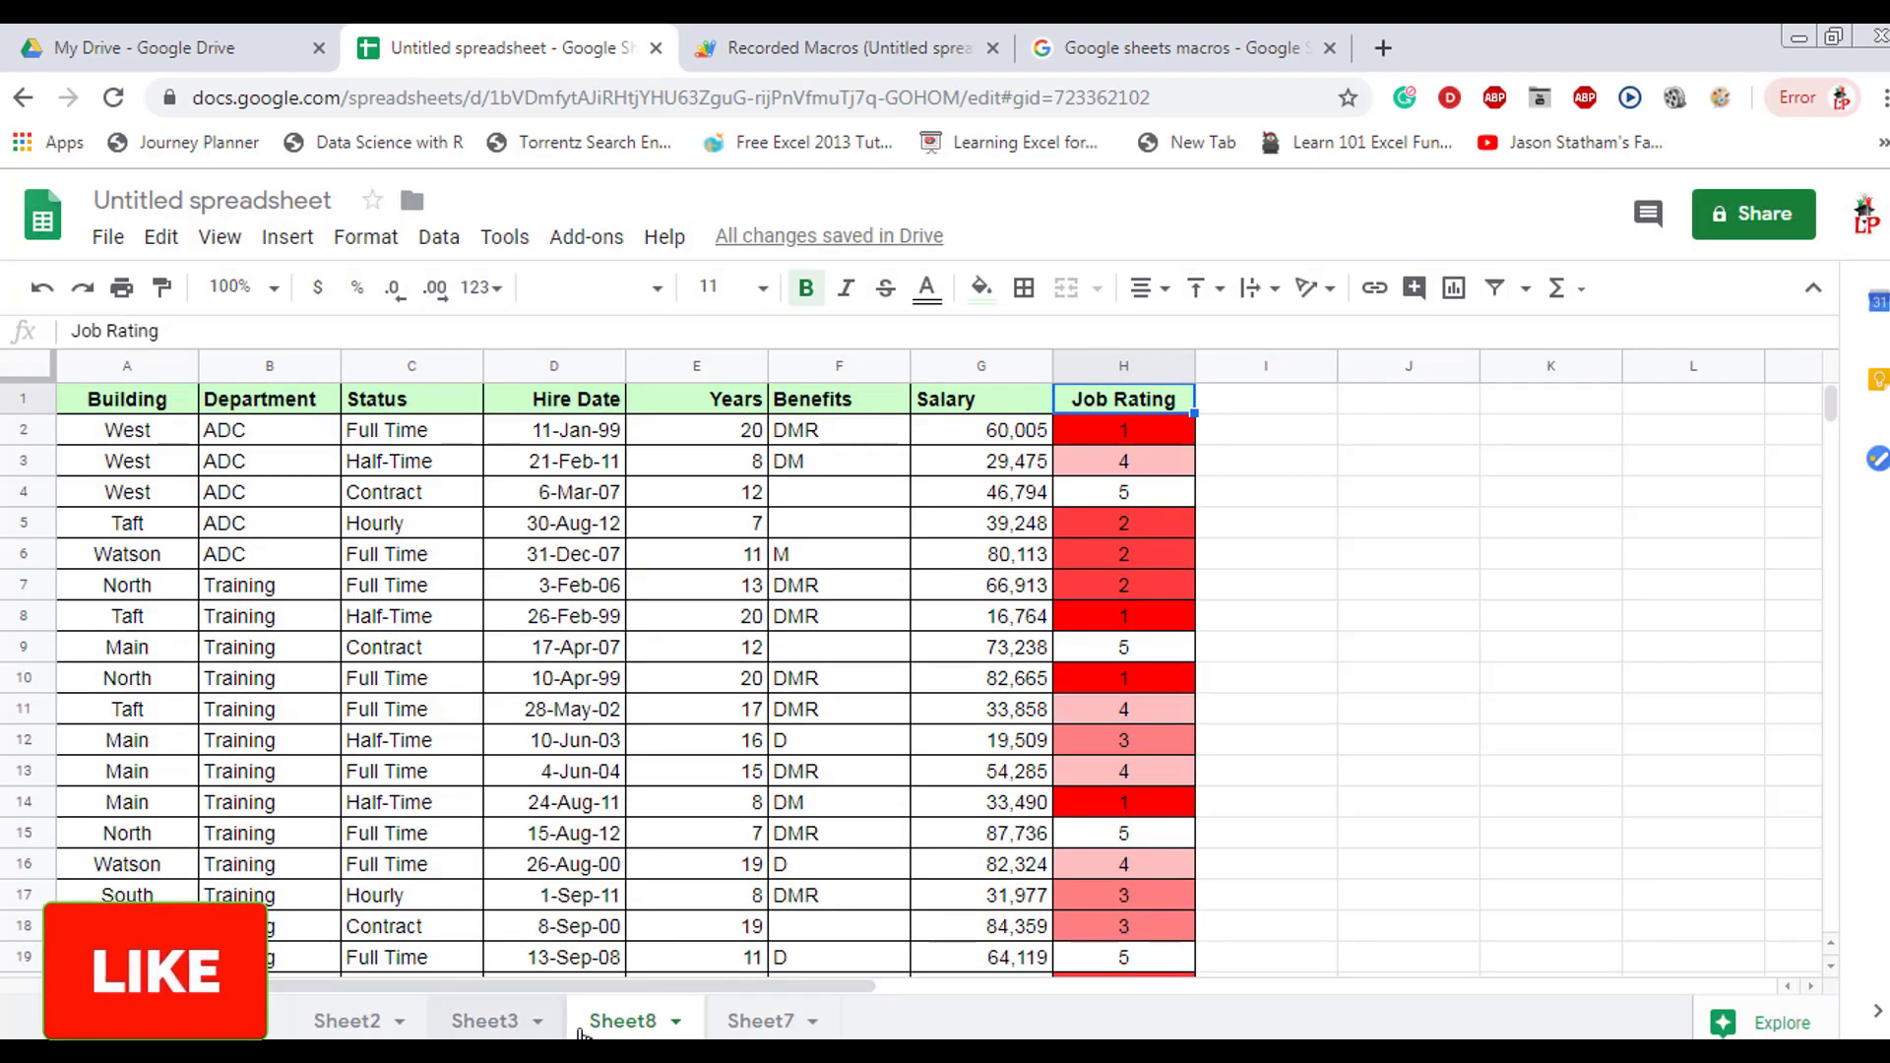